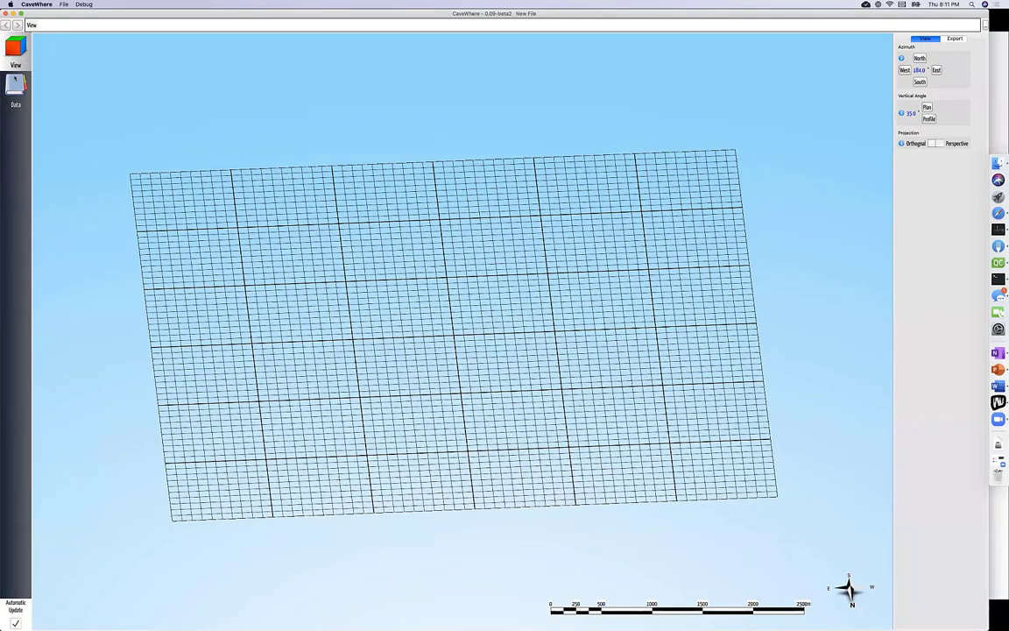
{"action": "left_click", "coordinate": [16, 87]}
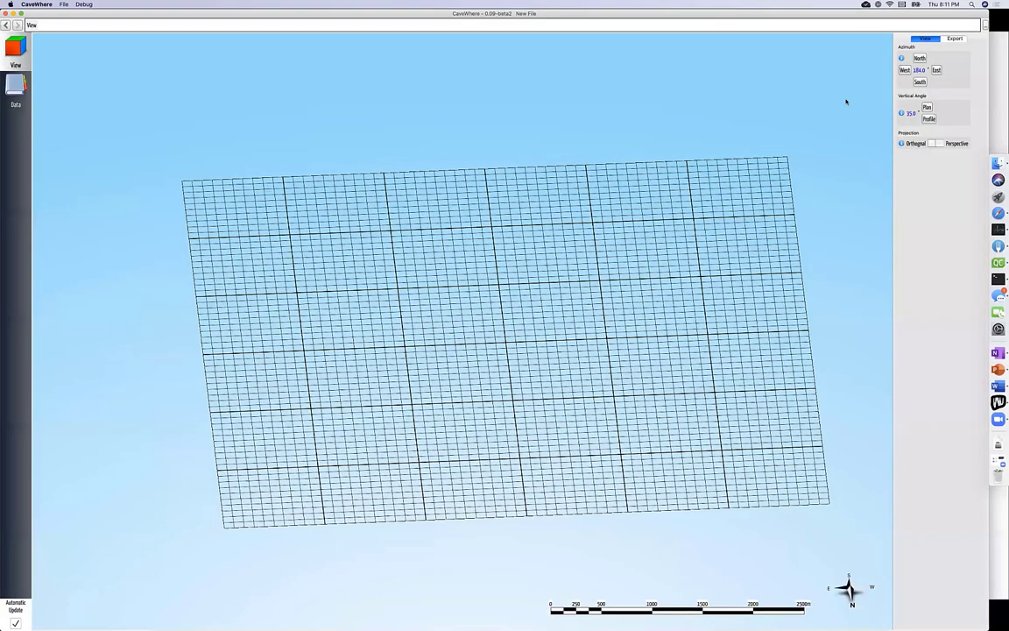
{"action": "left_click", "coordinate": [920, 58]}
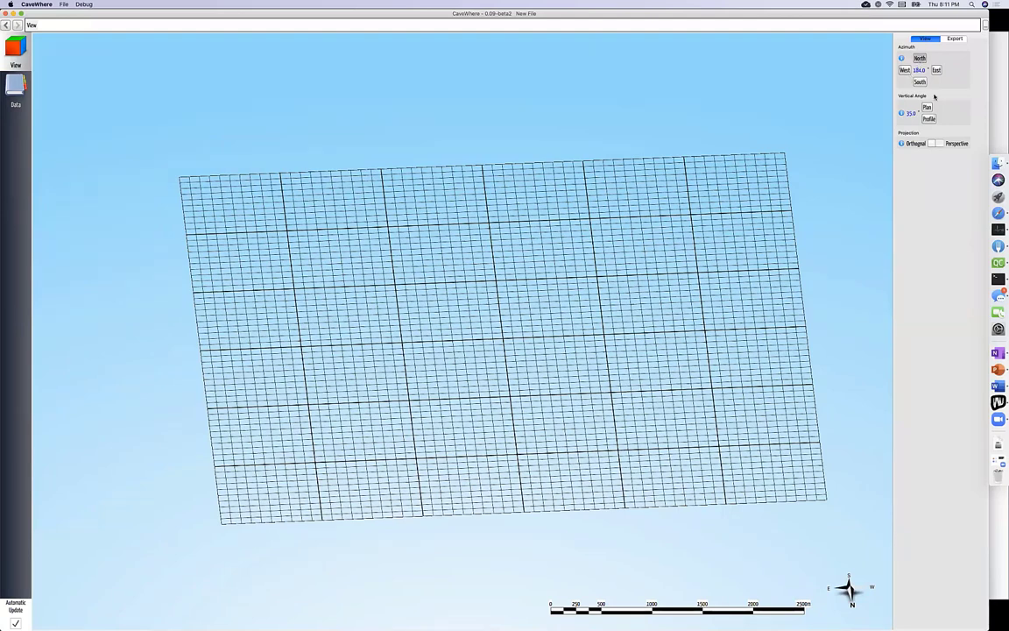
{"action": "scroll", "coordinate": [374, 210], "scroll_direction": "down", "scroll_amount": 10}
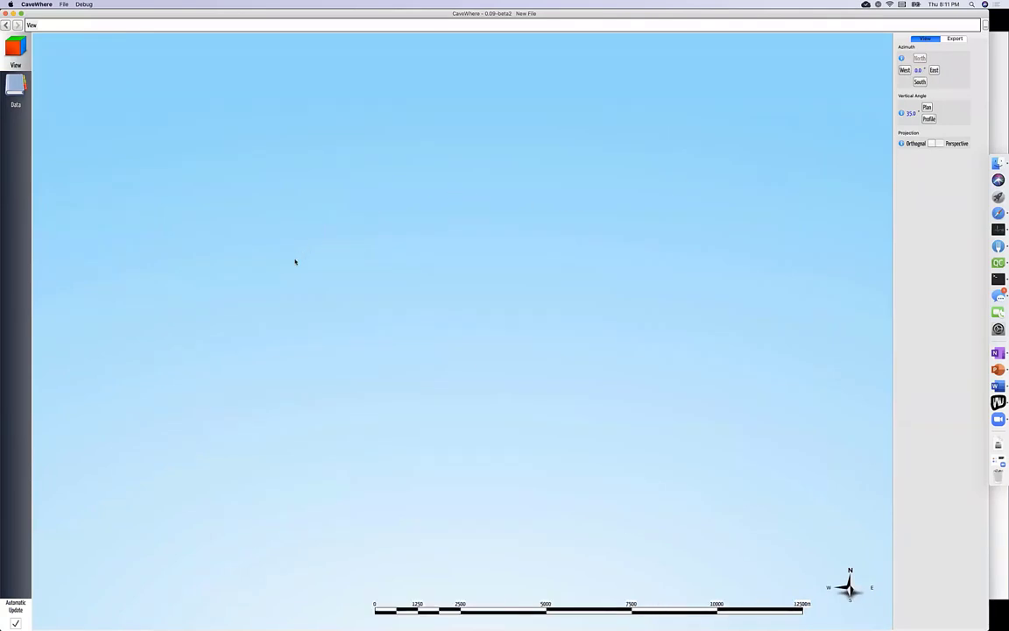
{"action": "scroll", "coordinate": [260, 283], "scroll_direction": "down", "scroll_amount": 8}
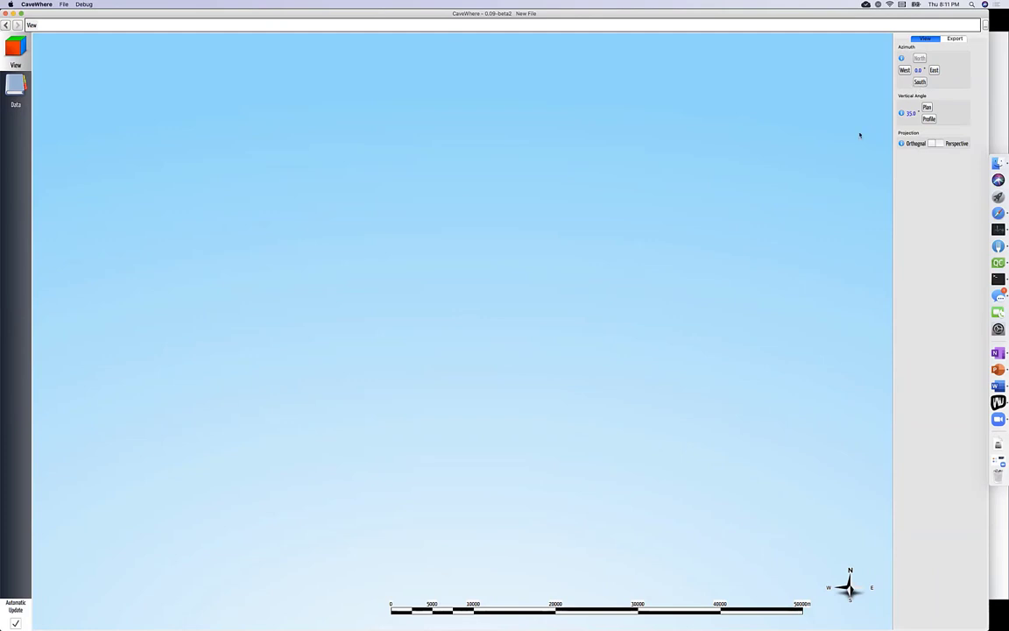
{"action": "right_click_drag", "start_coordinate": [798, 186], "coordinate": [492, 297]}
{"action": "scroll", "coordinate": [466, 255], "scroll_direction": "down", "scroll_amount": 3}
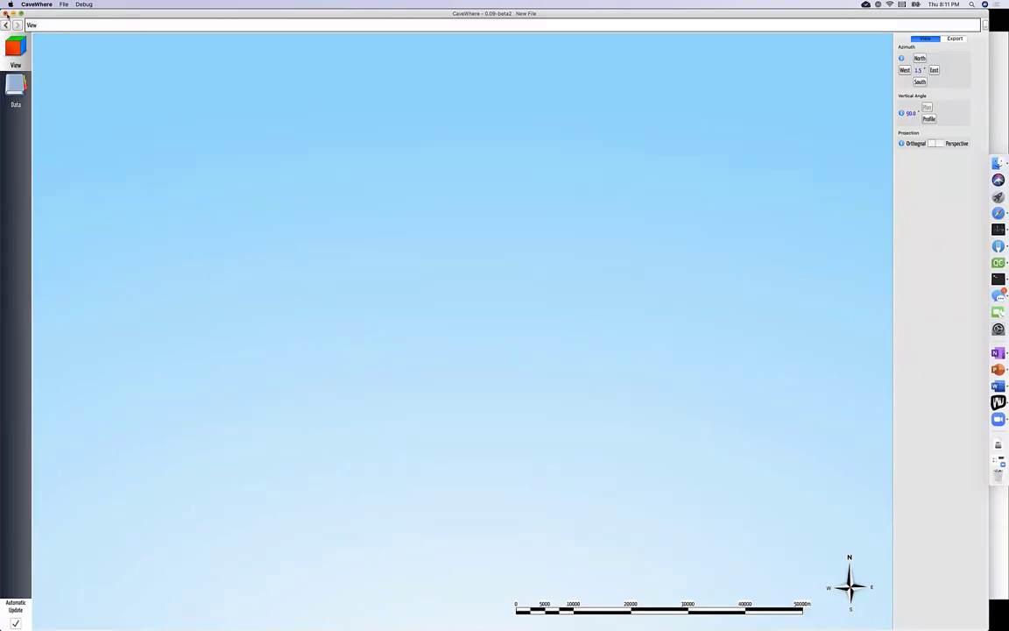
Close the current CaveWhere window and relaunch CaveWhere with a new file.
{"action": "left_click", "coordinate": [6, 14]}
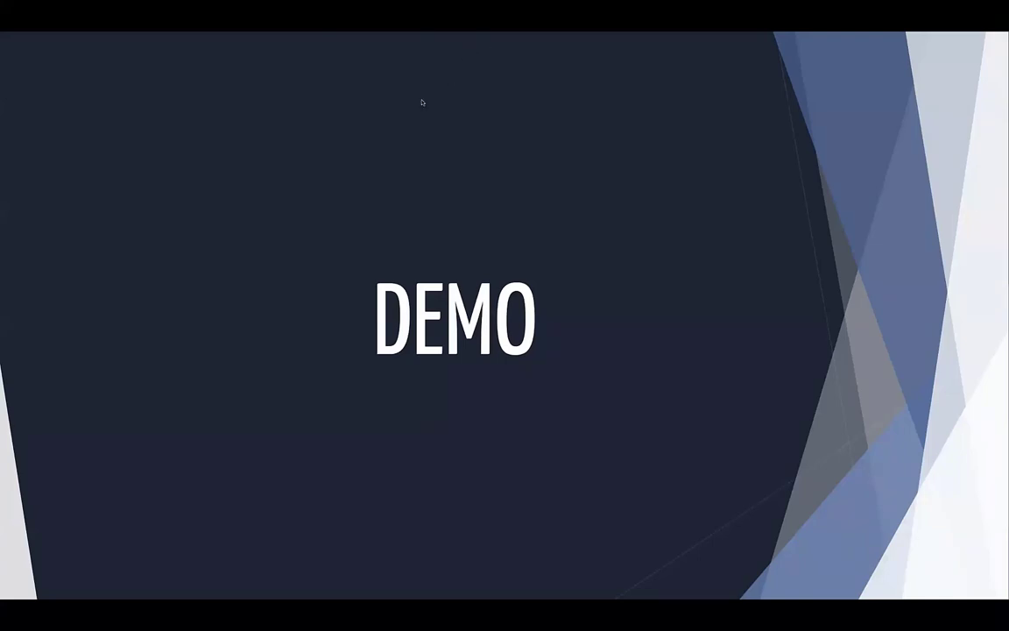
{"action": "key", "text": "super+Tab"}
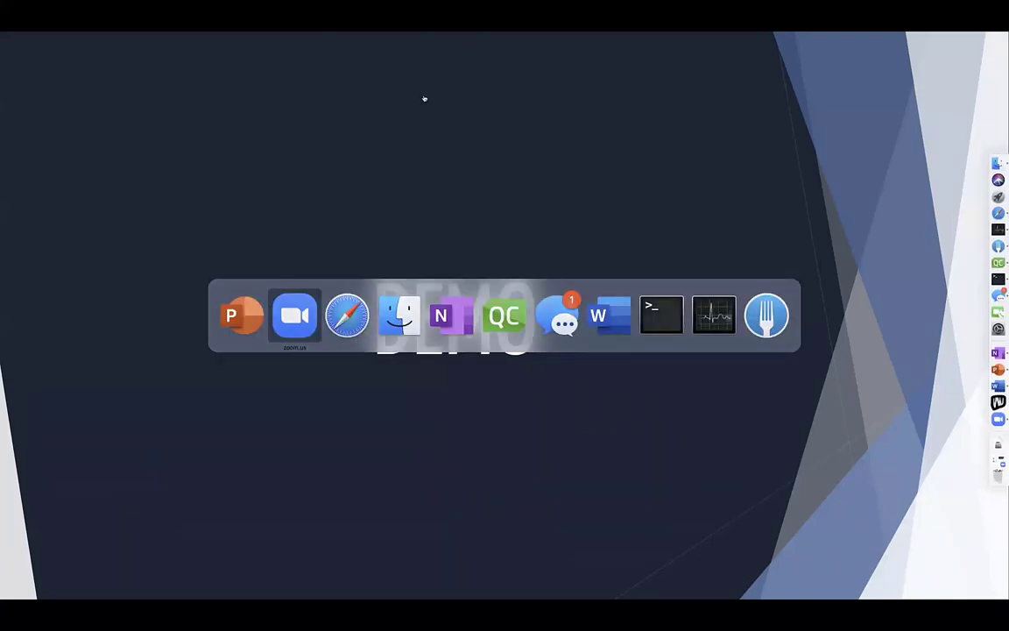
{"action": "key", "text": "super+Tab"}
{"action": "key", "text": "super+Tab"}
{"action": "key", "text": "super+Tab"}
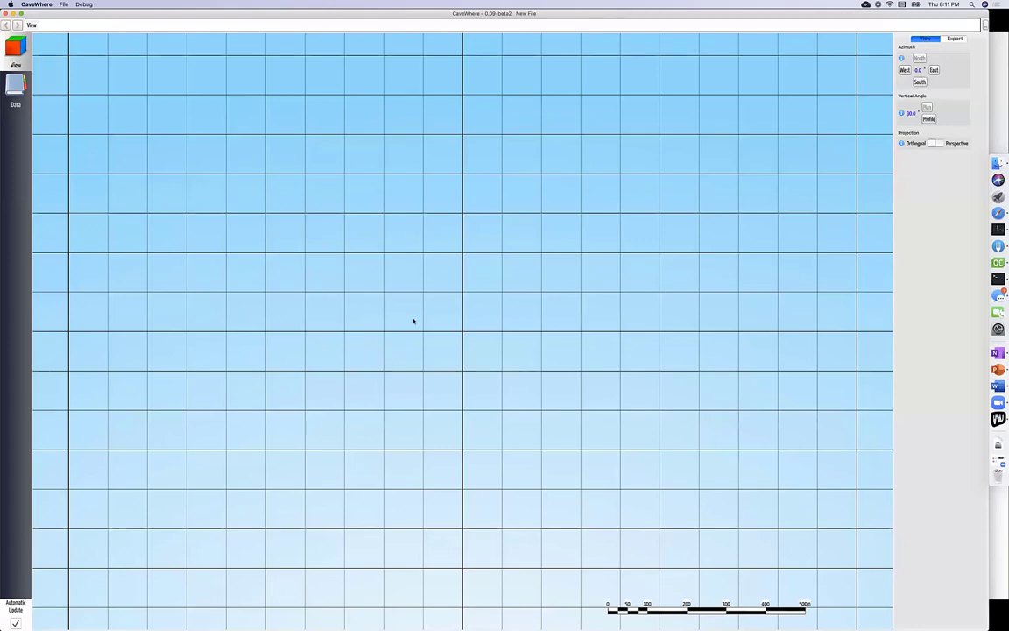
Rotate the grid view, reset its azimuth to north, and switch the vertical angle to profile and back to plan.
{"action": "scroll", "coordinate": [412, 320], "scroll_direction": "down", "scroll_amount": 10}
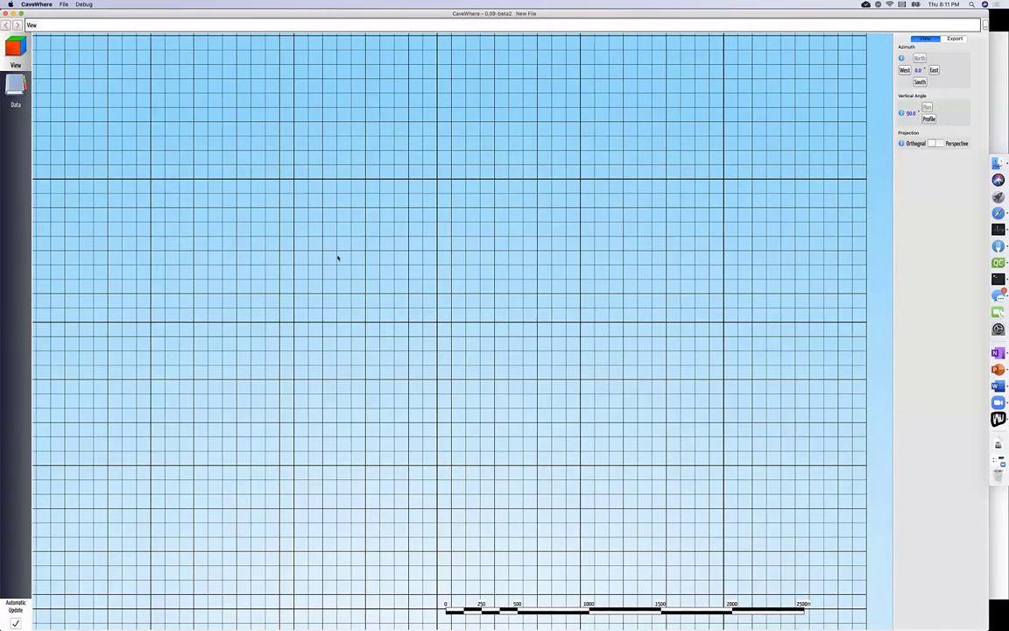
{"action": "left_click_drag", "start_coordinate": [390, 218], "coordinate": [576, 262]}
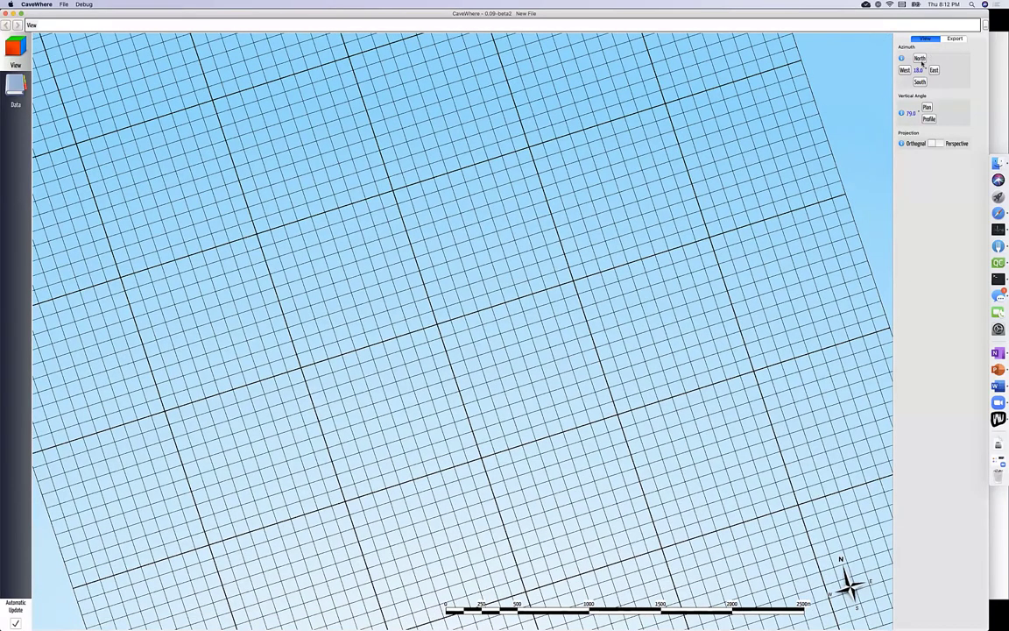
{"action": "left_click", "coordinate": [919, 59]}
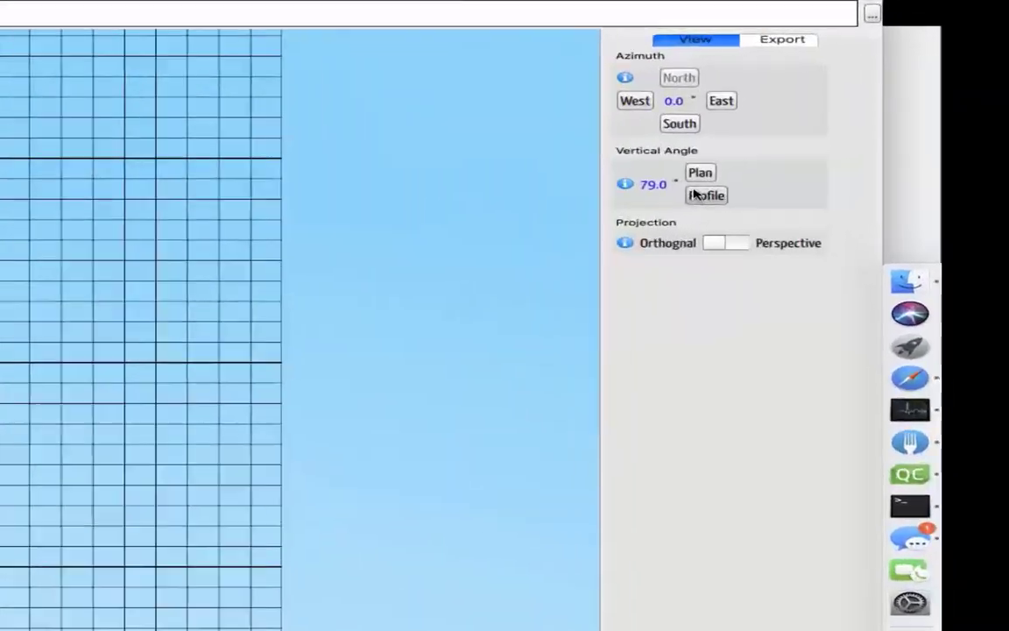
{"action": "left_click", "coordinate": [694, 193]}
{"action": "left_click", "coordinate": [700, 172]}
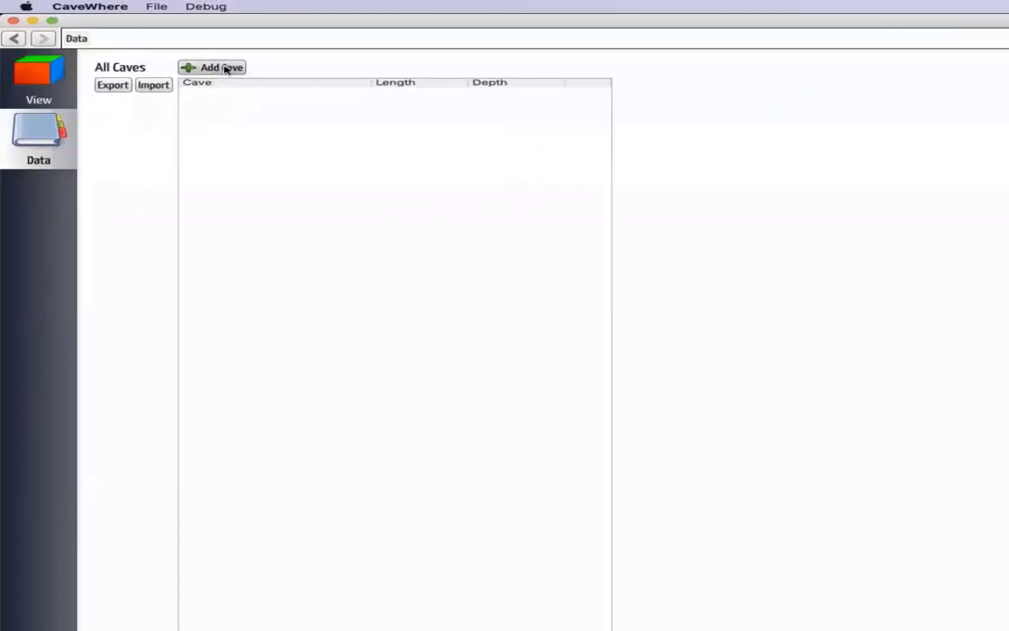
Add a new cave to the data list and rename it Sauce Cave.
{"action": "left_click", "coordinate": [225, 69]}
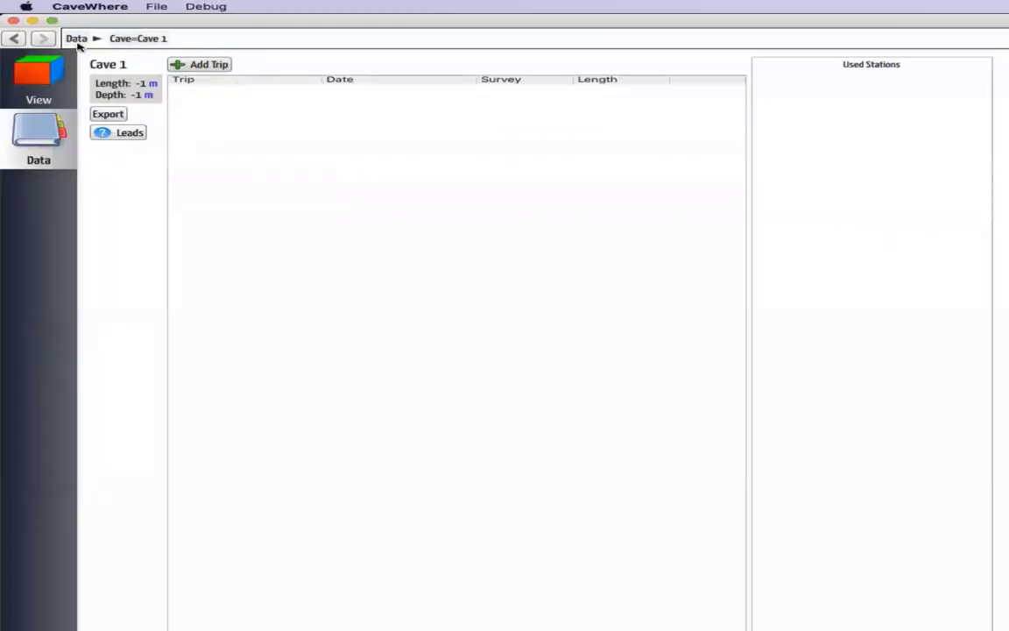
{"action": "left_click", "coordinate": [75, 38]}
{"action": "left_click", "coordinate": [218, 94]}
{"action": "double_click", "coordinate": [98, 67]}
{"action": "type", "text": "Sauce Cave"}
{"action": "key", "text": "Return"}
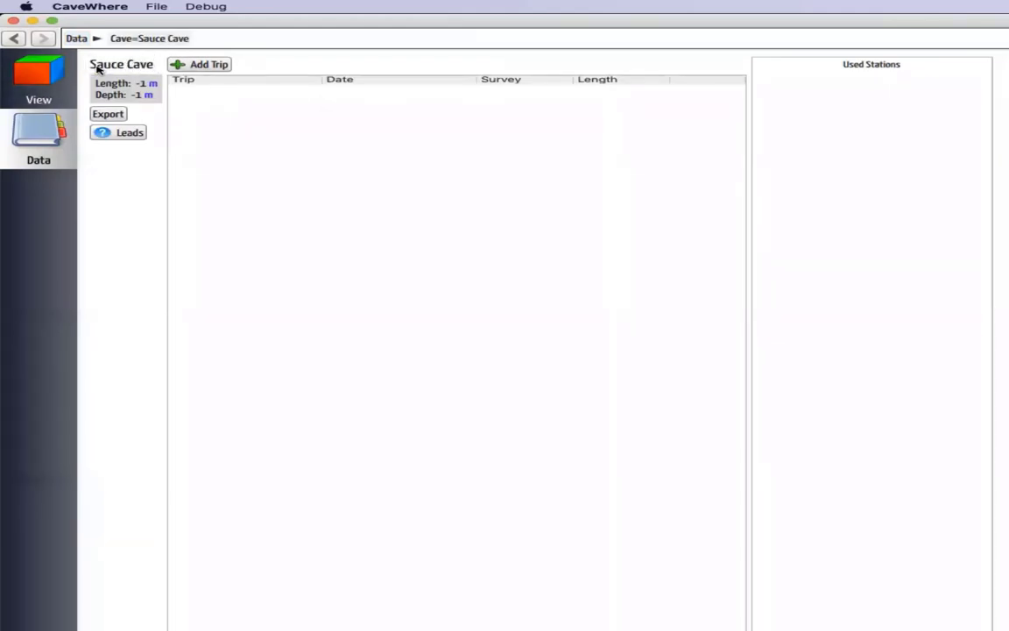
Add a trip to Sauce Cave and name it "My trip".
{"action": "left_click", "coordinate": [201, 67]}
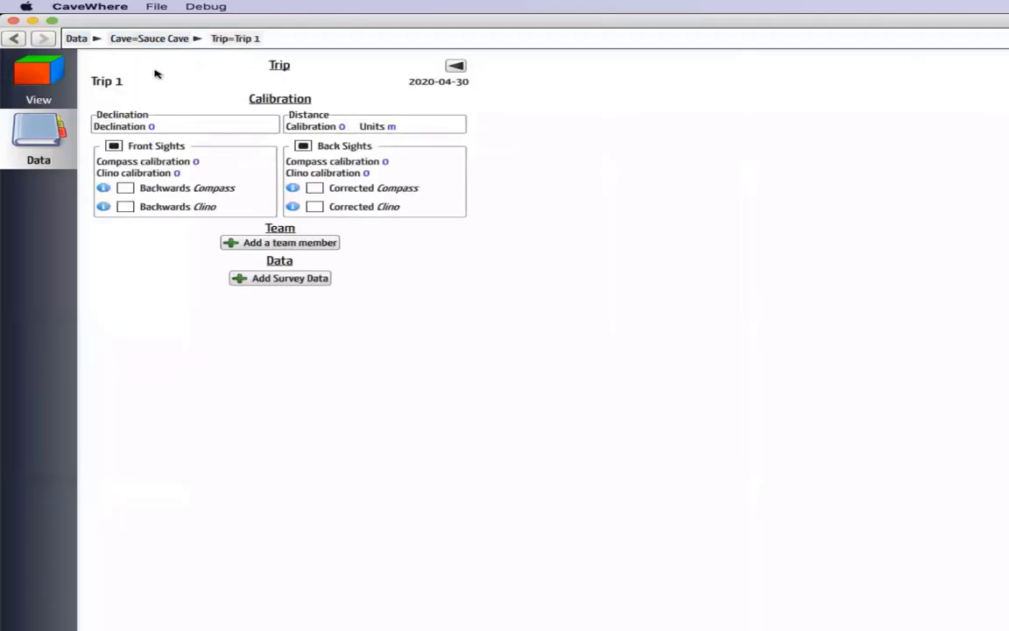
{"action": "double_click", "coordinate": [119, 82]}
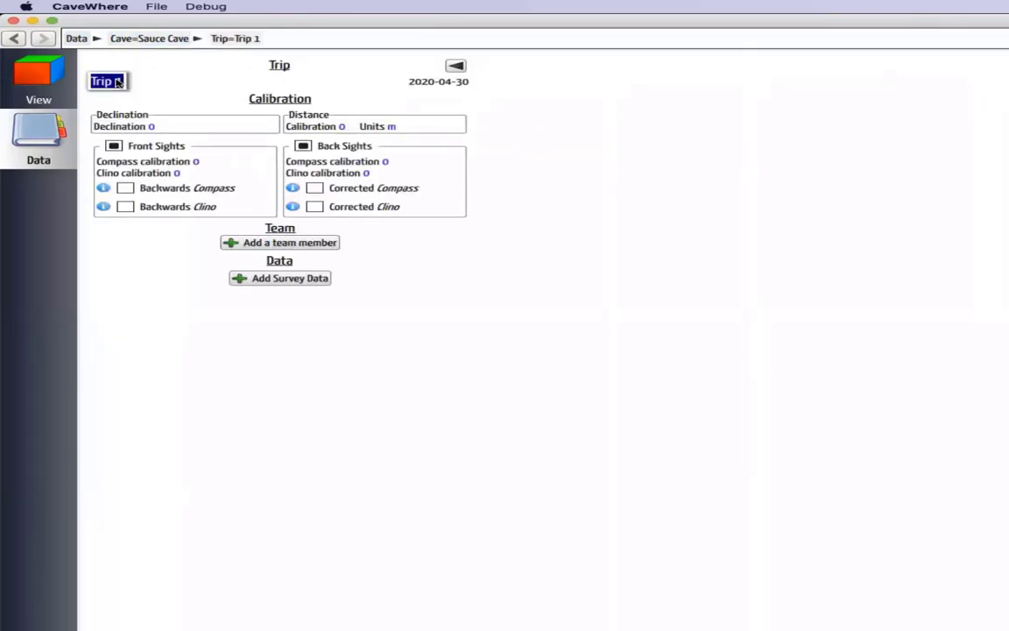
{"action": "type", "text": "My trip"}
{"action": "key", "text": "Return"}
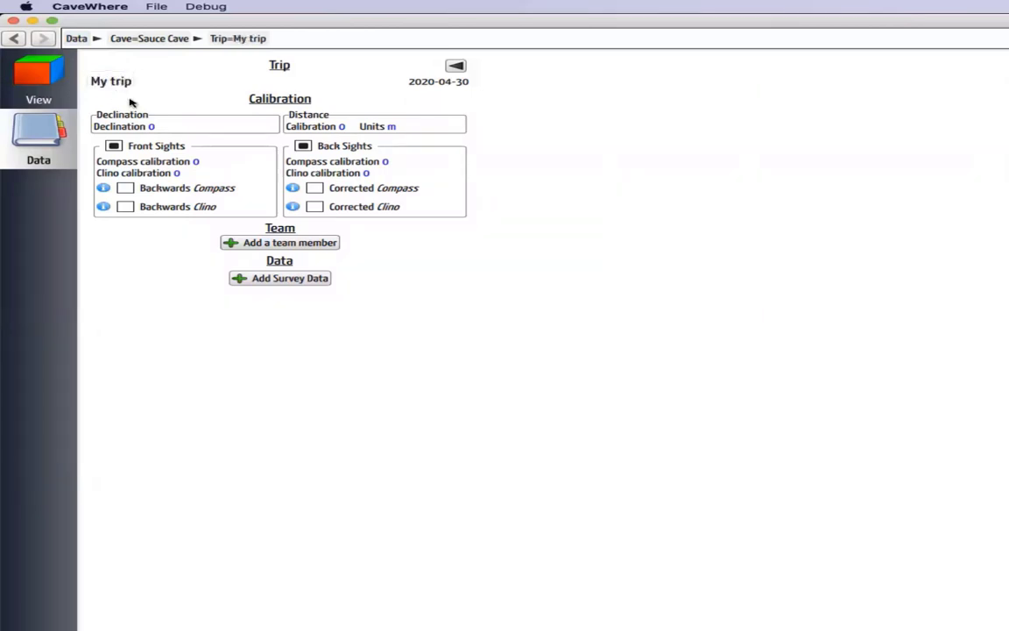
Add a team member to the trip, enter the person's first name, and give them the role "sketch".
{"action": "left_click", "coordinate": [311, 243]}
{"action": "double_click", "coordinate": [195, 257]}
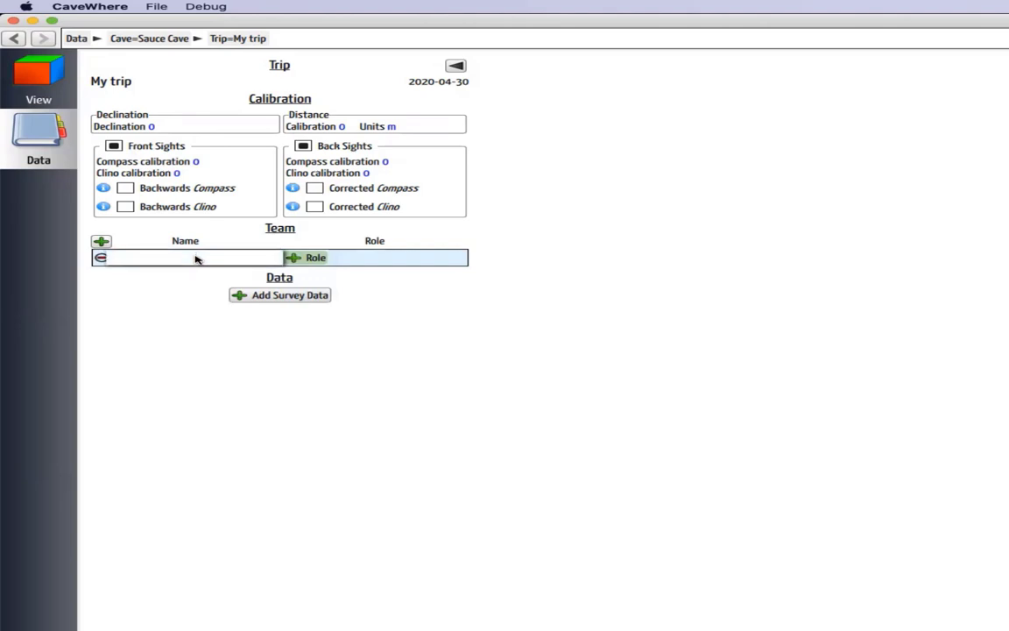
{"action": "type", "text": "Philip"}
{"action": "key", "text": "Return"}
{"action": "left_click", "coordinate": [309, 258]}
{"action": "double_click", "coordinate": [306, 260]}
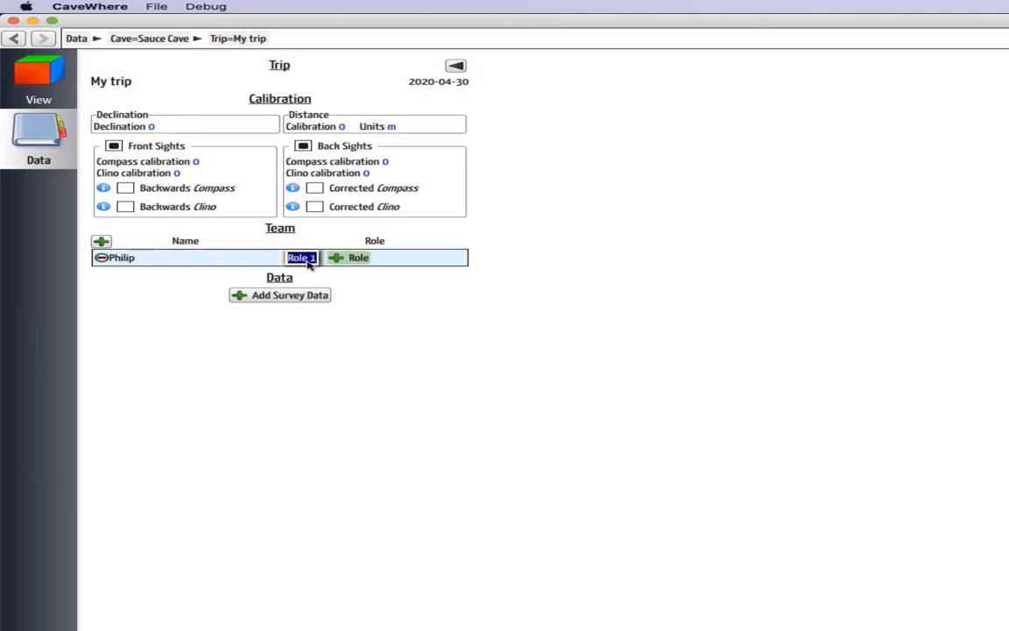
{"action": "type", "text": "sketch"}
{"action": "key", "text": "Return"}
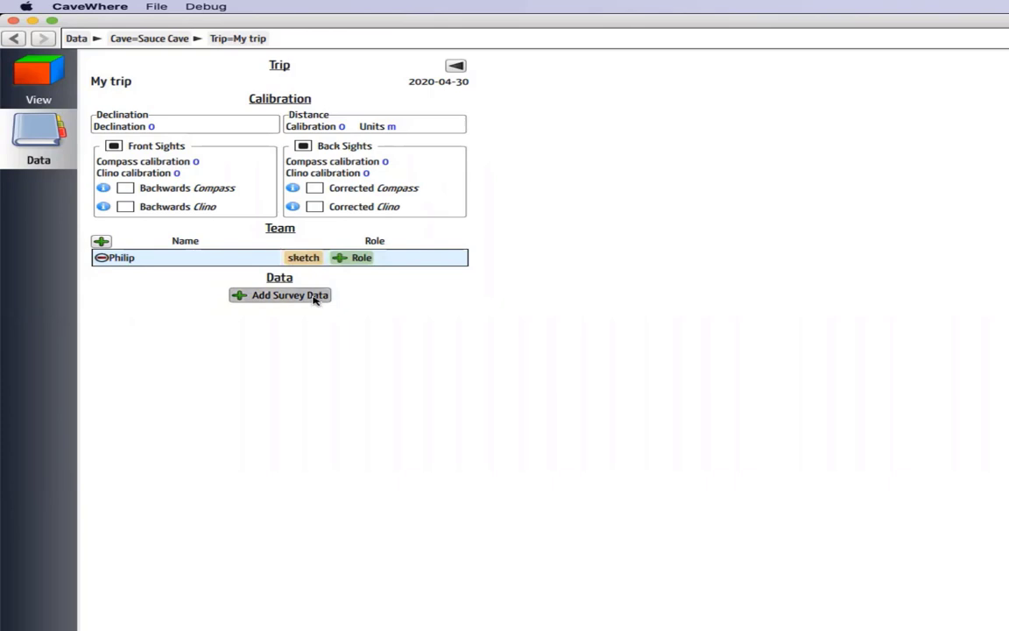
Add a survey data block to the trip and load the scanned survey notes from the trip folder on the Desktop.
{"action": "left_click", "coordinate": [315, 296]}
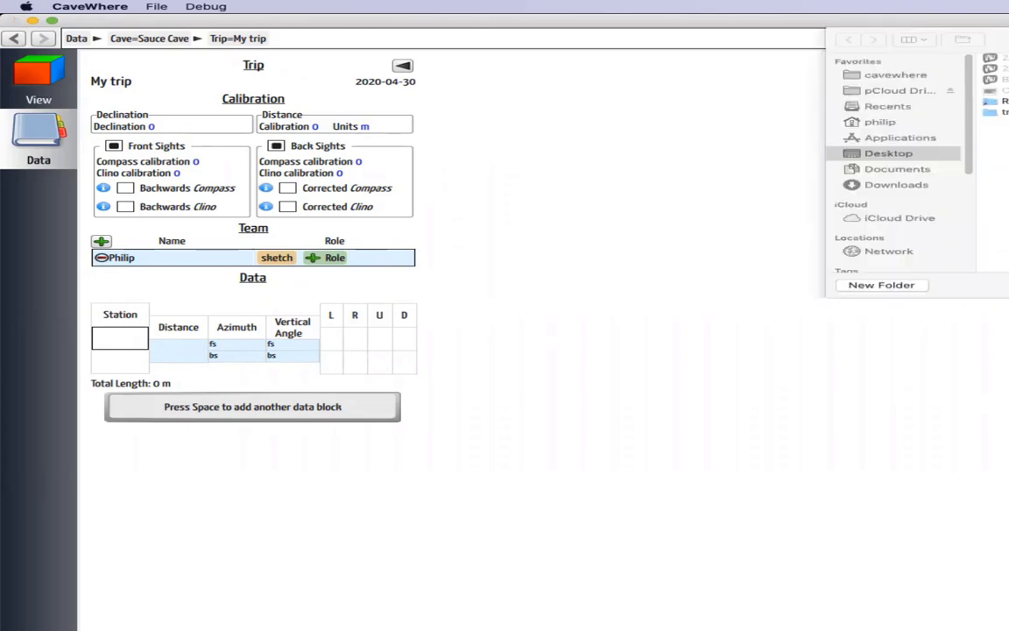
{"action": "left_click", "coordinate": [995, 112]}
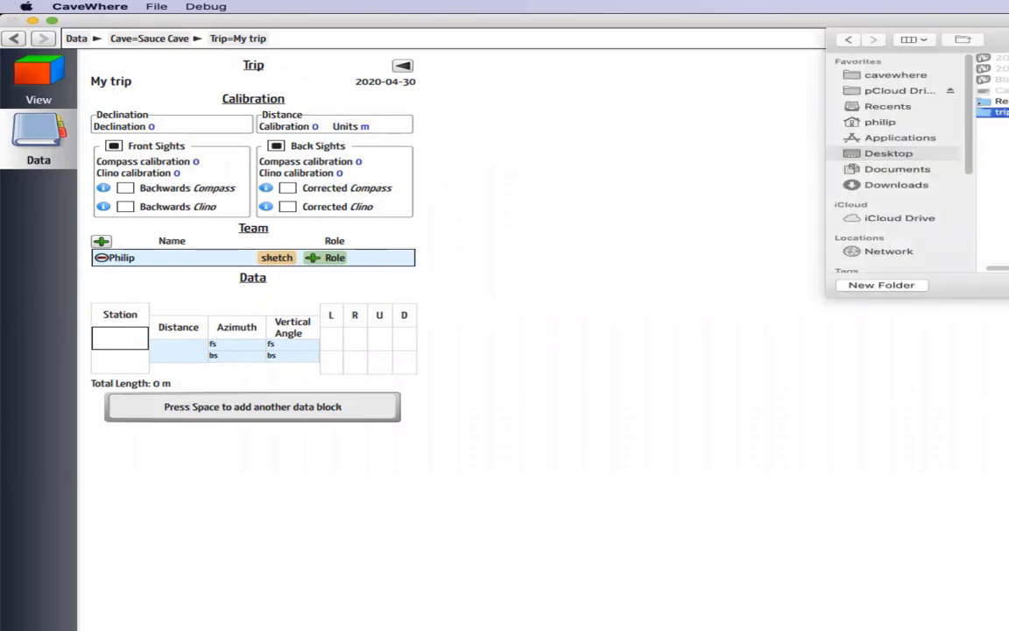
{"action": "key", "text": "Return"}
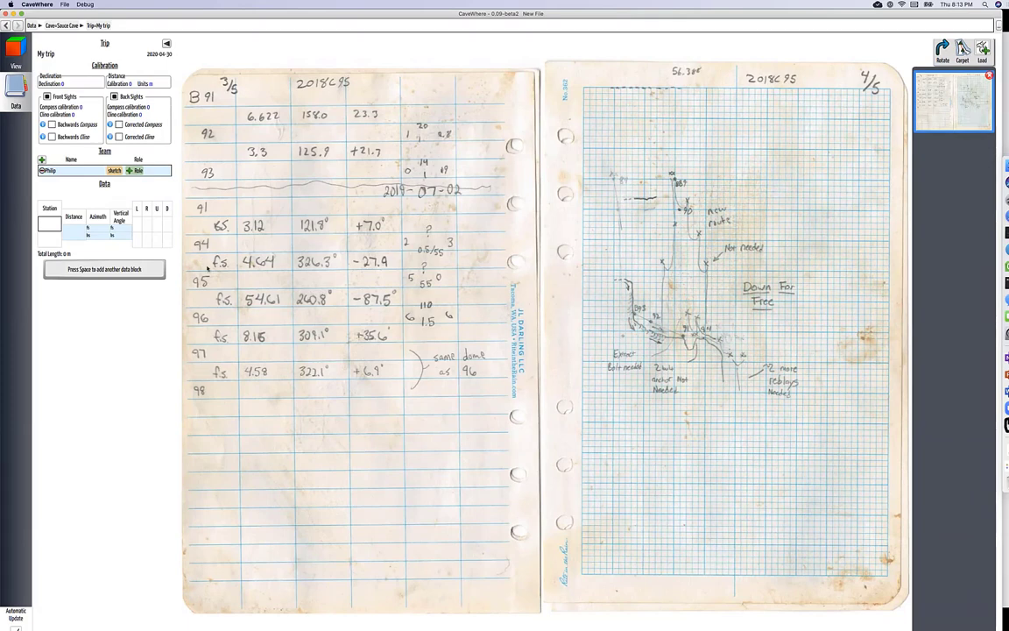
Enter the first survey shot from station 91 to station 92 with a distance of 3.12 m.
{"action": "left_click", "coordinate": [54, 224]}
{"action": "type", "text": "91"}
{"action": "key", "text": "Tab"}
{"action": "key", "text": "Tab"}
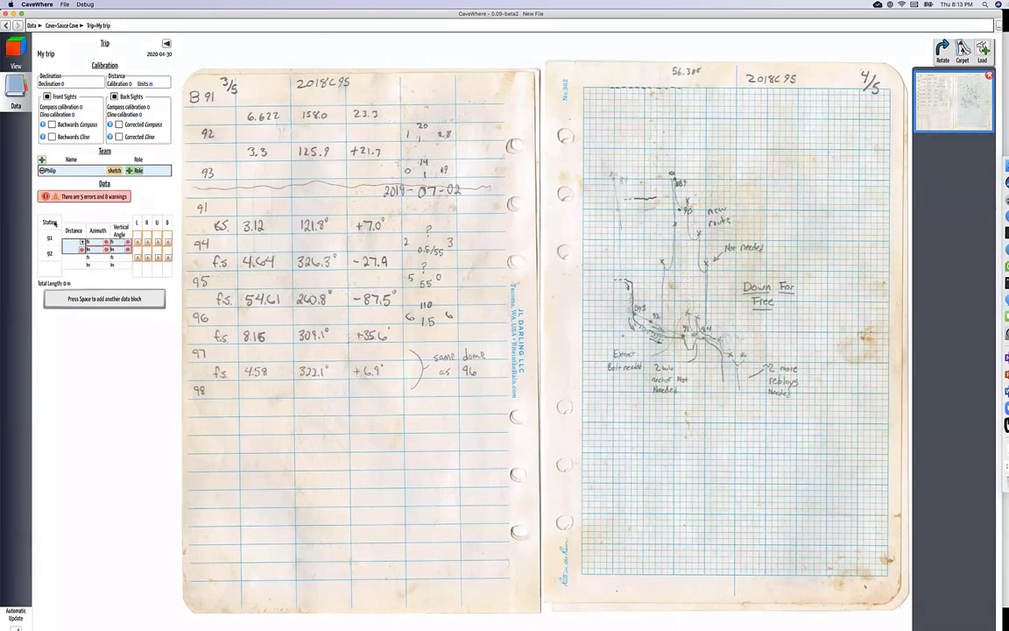
{"action": "type", "text": "3.12"}
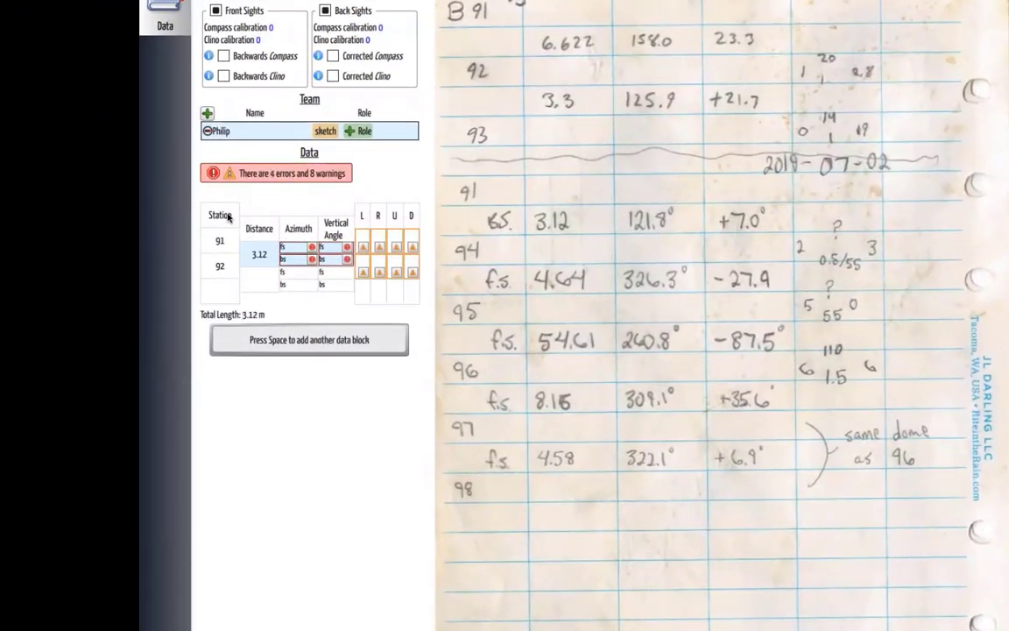
Set the backsight azimuth of the shot from 91 to 92 to 121.8 and its backsight vertical angle to 7.
{"action": "key", "text": "Tab"}
{"action": "type", "text": "121.8"}
{"action": "key", "text": "Tab"}
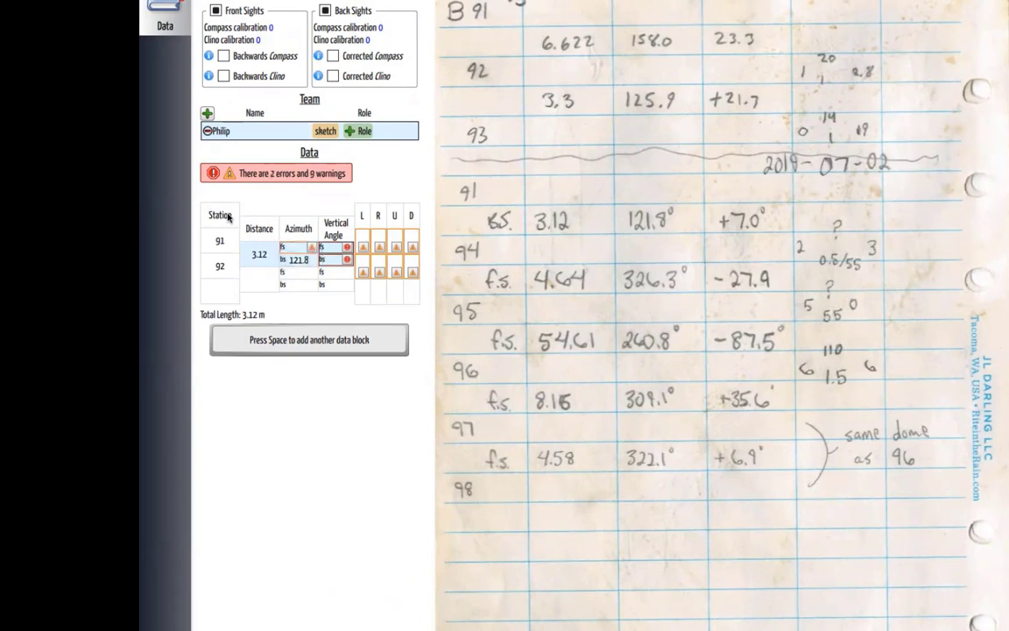
{"action": "type", "text": "7"}
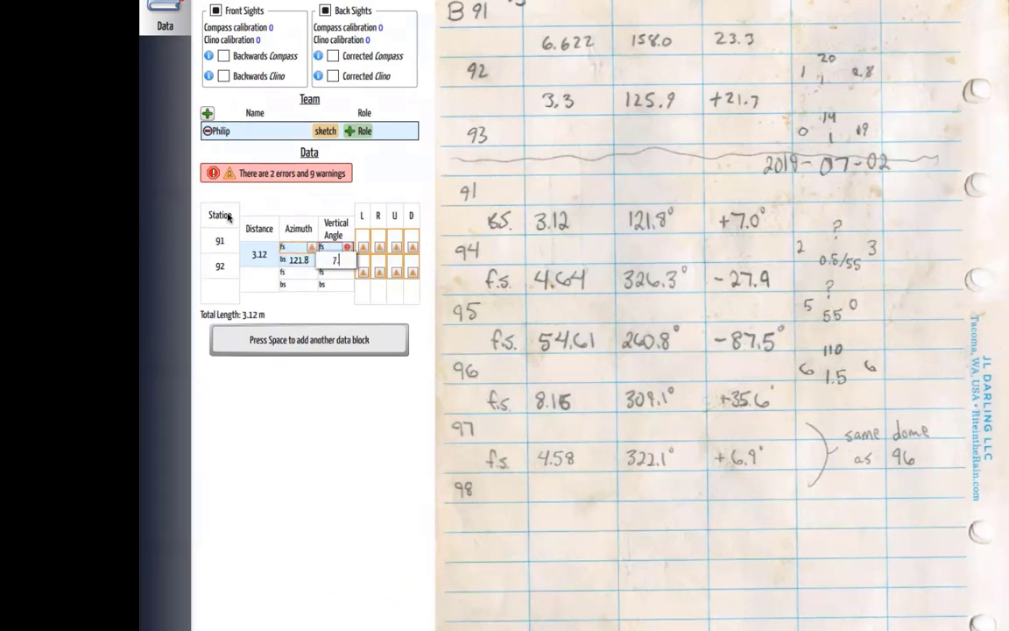
{"action": "key", "text": "Return"}
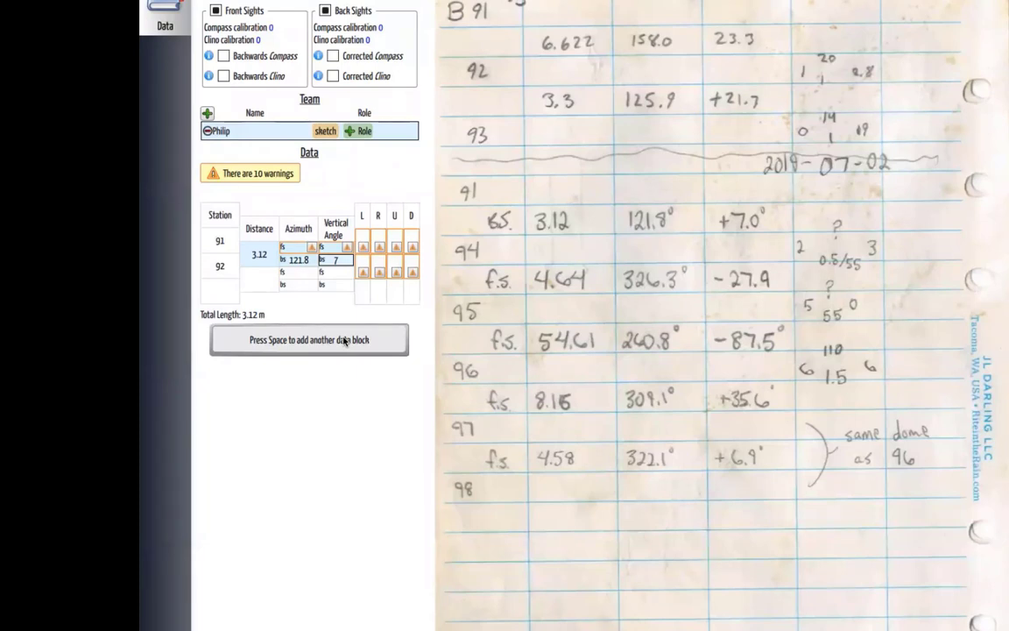
Clear the shot's backsight vertical angle to check the error marker on the empty cell, and restore the value to 7.
{"action": "double_click", "coordinate": [334, 261]}
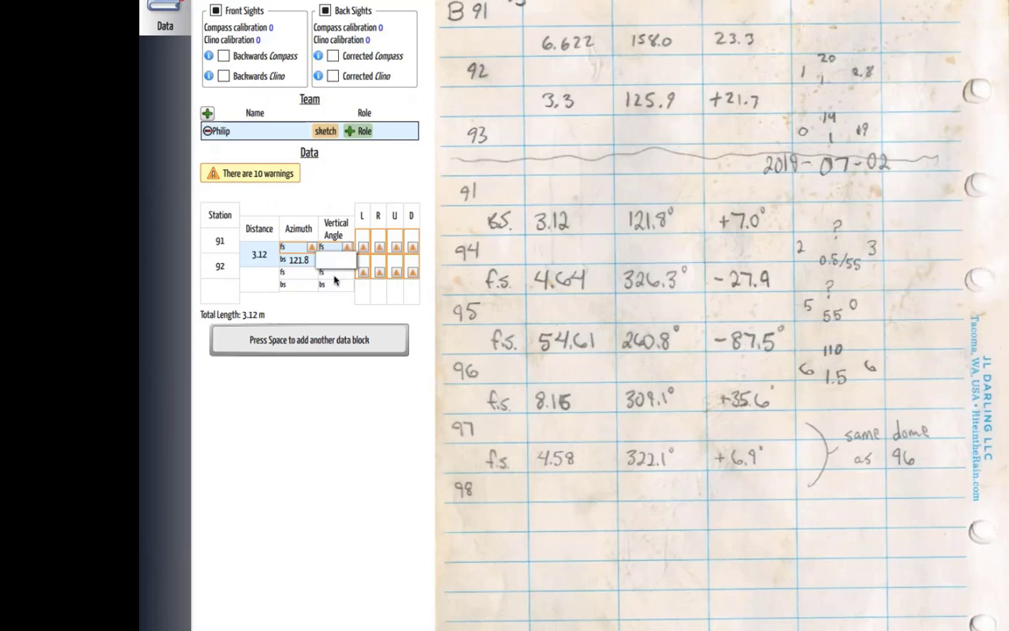
{"action": "key", "text": "BackSpace"}
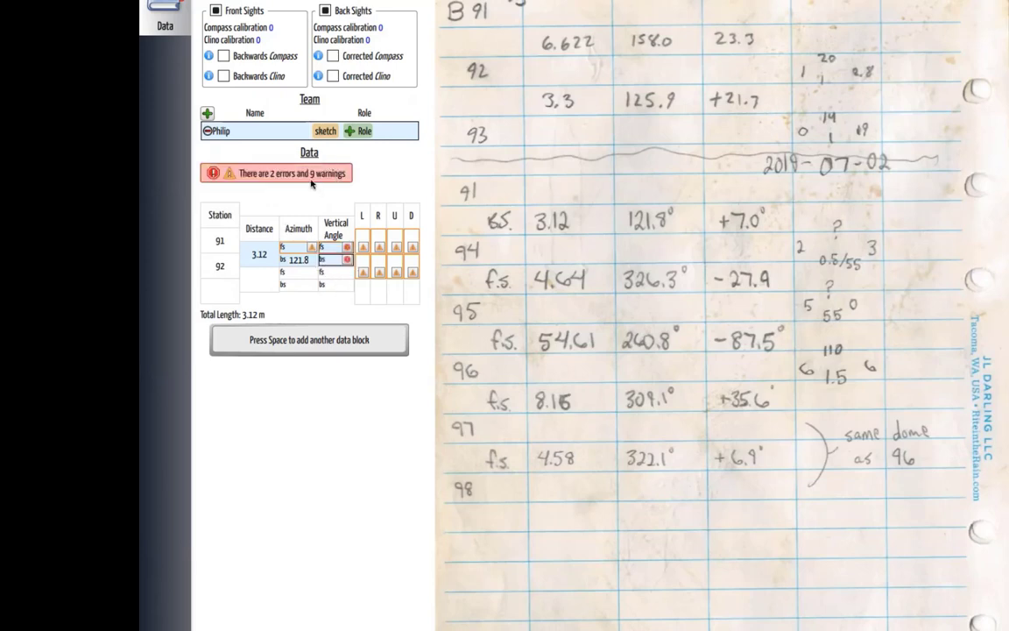
{"action": "mouse_move", "coordinate": [344, 263]}
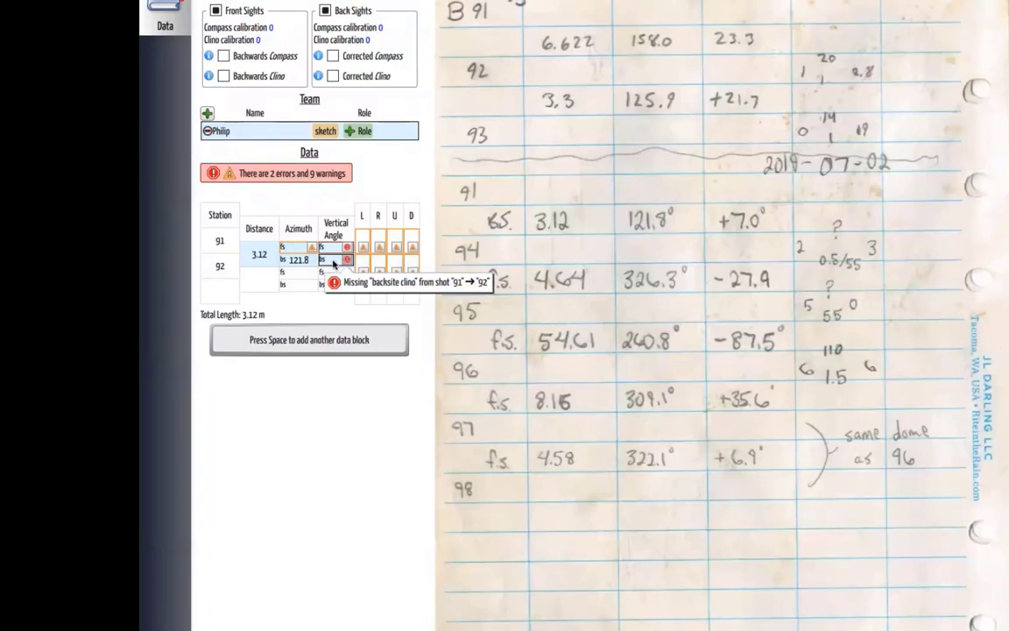
{"action": "left_click", "coordinate": [334, 261]}
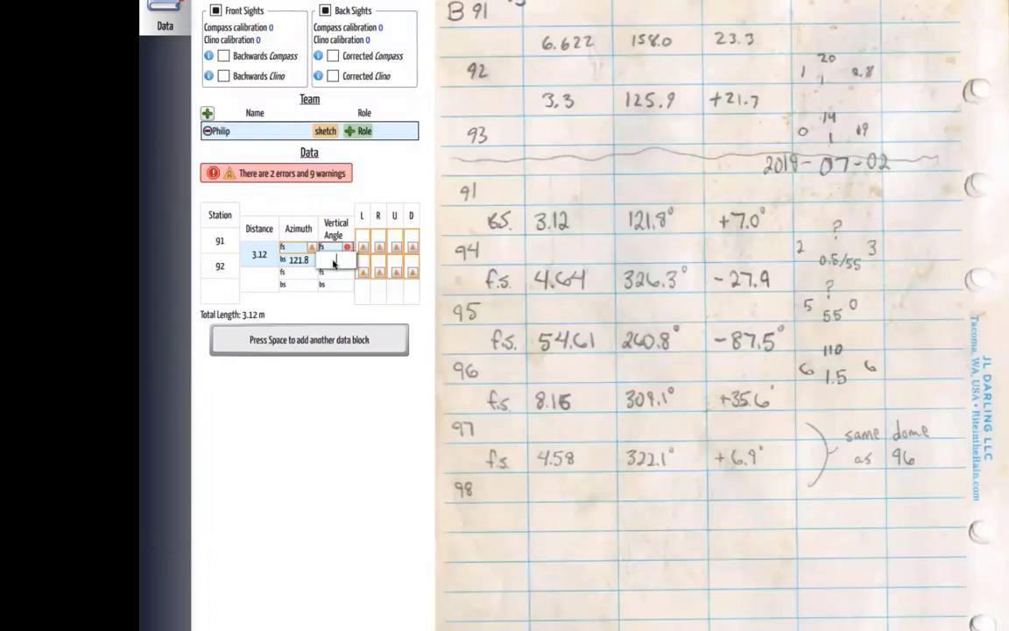
{"action": "type", "text": "7"}
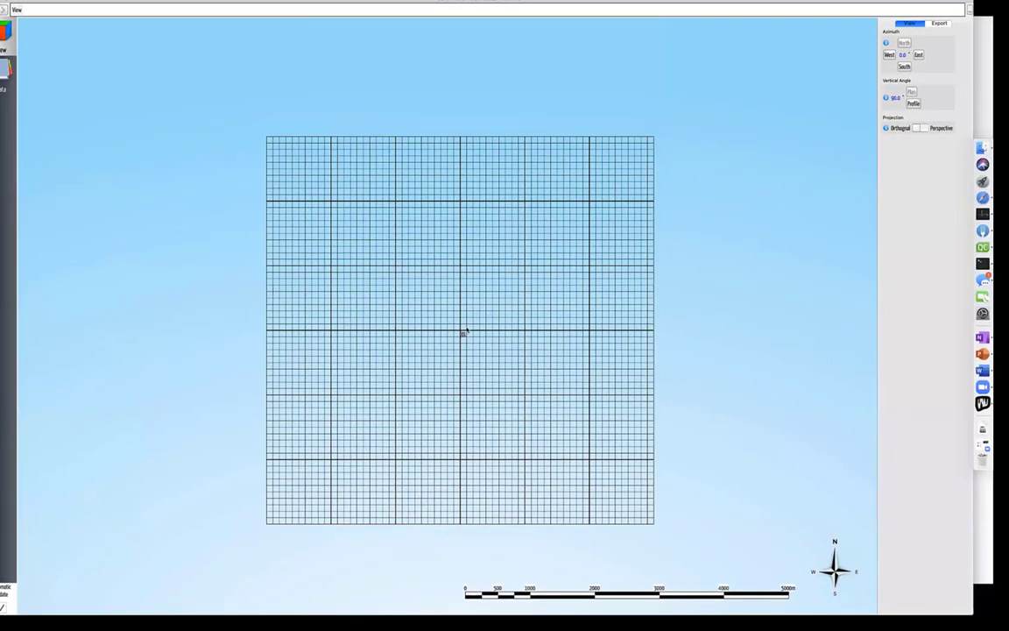
Examine the line plot of the shot between stations 91 and 92 in the 3D view, close up and from a tilted angle.
{"action": "scroll", "coordinate": [453, 334], "scroll_direction": "up", "scroll_amount": 10}
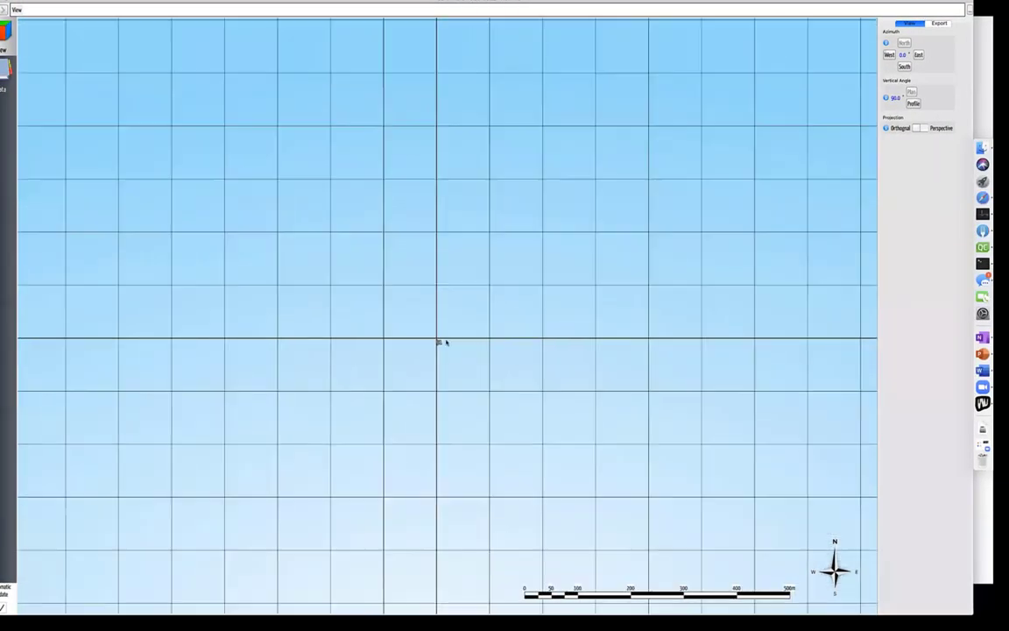
{"action": "scroll", "coordinate": [437, 340], "scroll_direction": "up", "scroll_amount": 10}
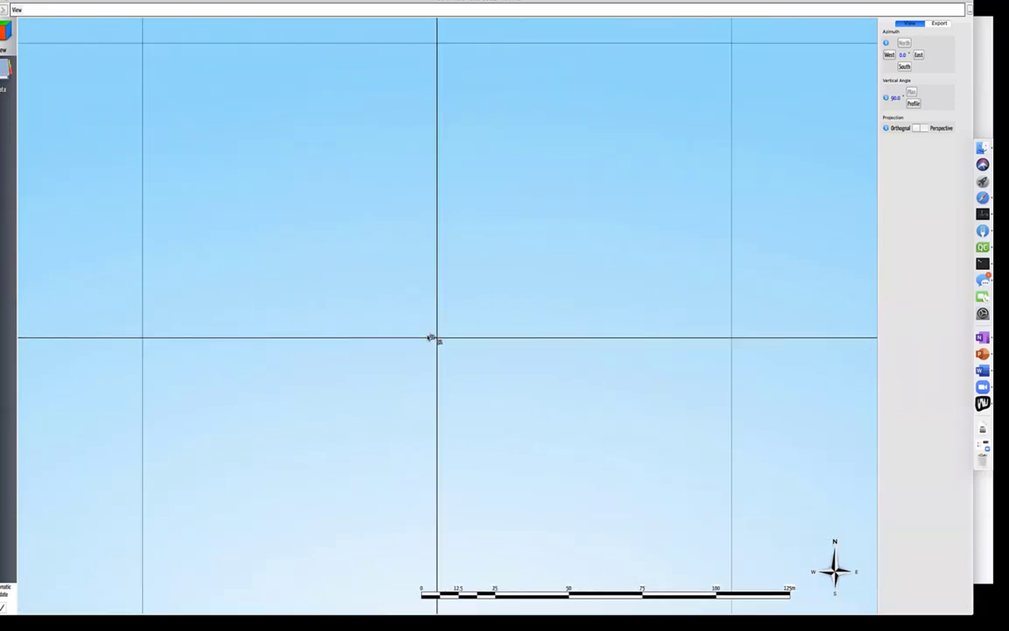
{"action": "scroll", "coordinate": [433, 337], "scroll_direction": "up", "scroll_amount": 3}
{"action": "mouse_move", "coordinate": [432, 339]}
{"action": "right_mouse_down"}
{"action": "mouse_move", "coordinate": [440, 317]}
{"action": "mouse_move", "coordinate": [413, 320]}
{"action": "mouse_move", "coordinate": [439, 323]}
{"action": "right_mouse_up"}
{"action": "scroll", "coordinate": [438, 322], "scroll_direction": "down", "scroll_amount": 4}
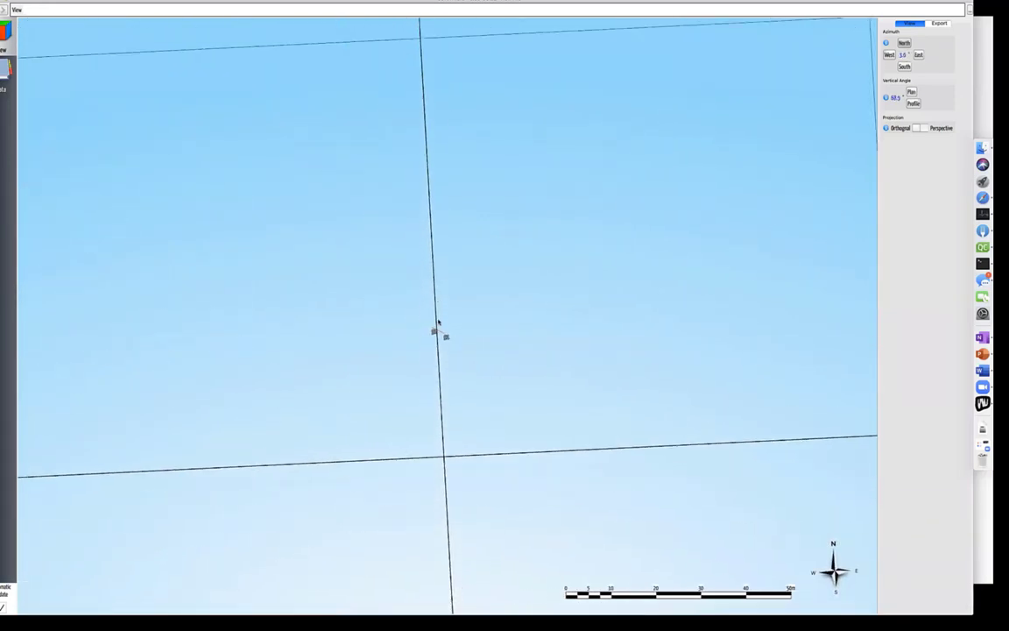
{"action": "scroll", "coordinate": [439, 326], "scroll_direction": "down", "scroll_amount": 10}
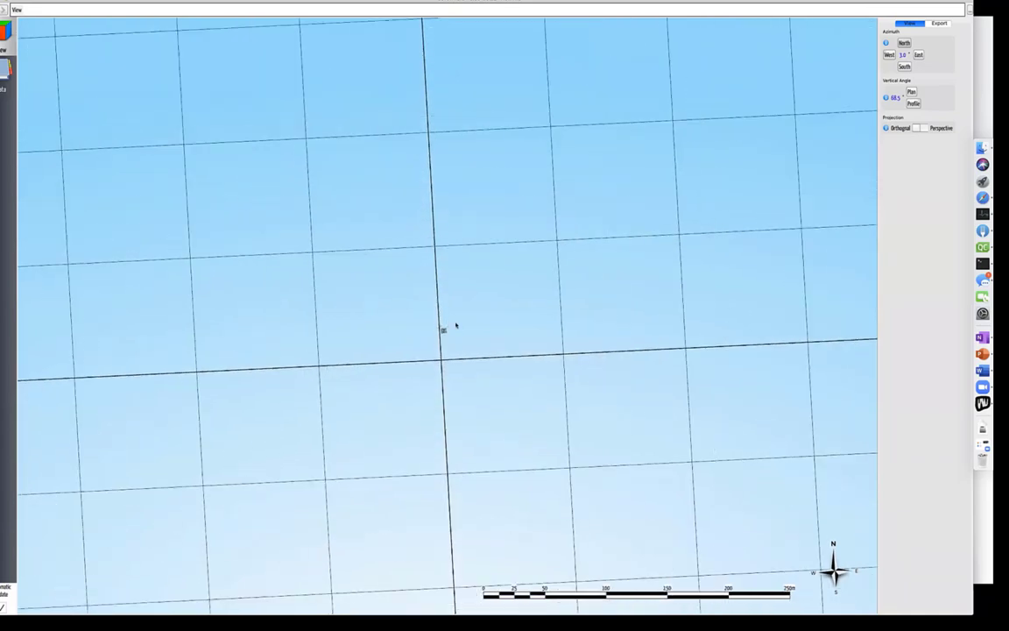
{"action": "scroll", "coordinate": [451, 329], "scroll_direction": "down", "scroll_amount": 8}
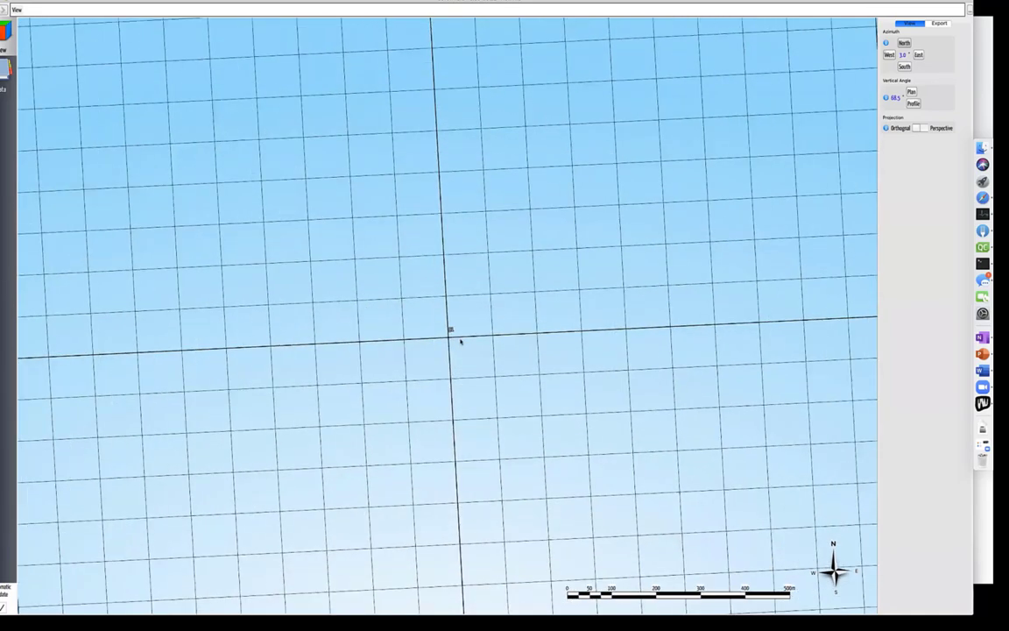
{"action": "scroll", "coordinate": [455, 336], "scroll_direction": "down", "scroll_amount": 8}
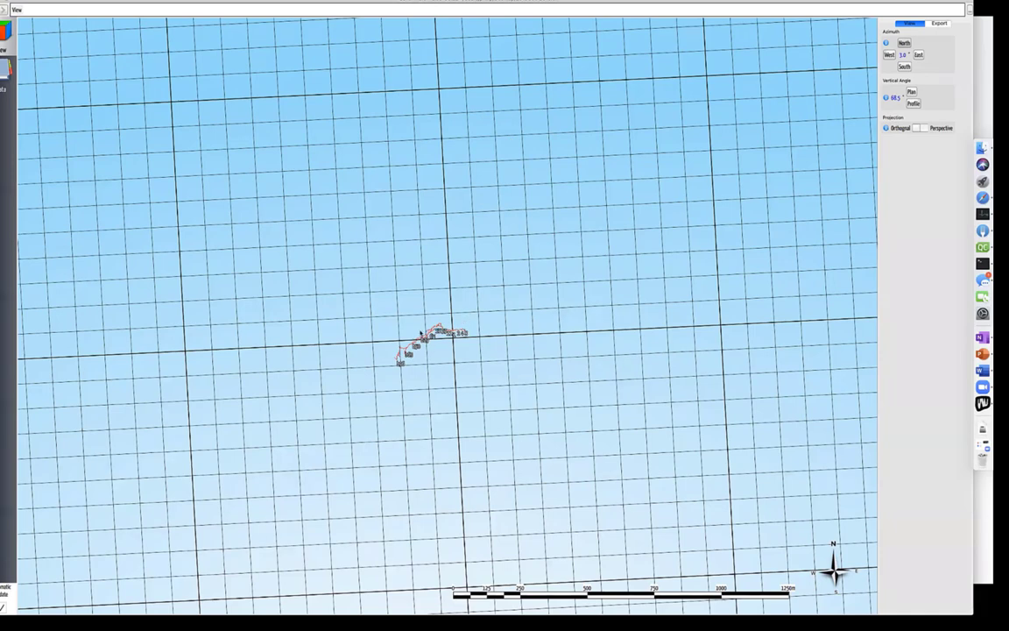
Examine the 2018C95 cave's line plot and carpeted sketches in 3D, from the sketched passages to its deepest stations.
{"action": "scroll", "coordinate": [421, 331], "scroll_direction": "up", "scroll_amount": 10}
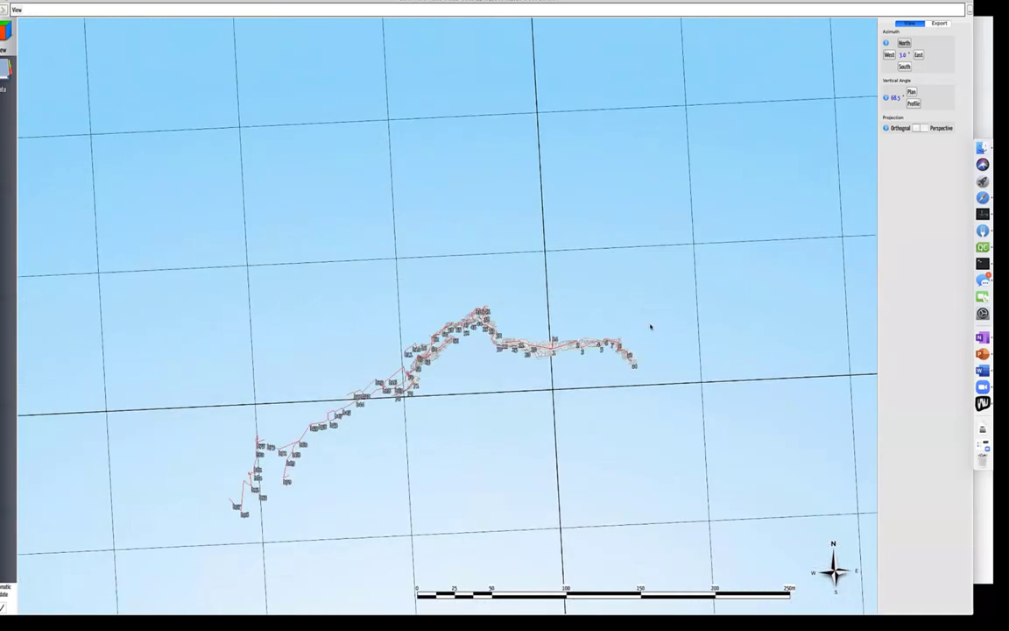
{"action": "scroll", "coordinate": [650, 327], "scroll_direction": "up", "scroll_amount": 8}
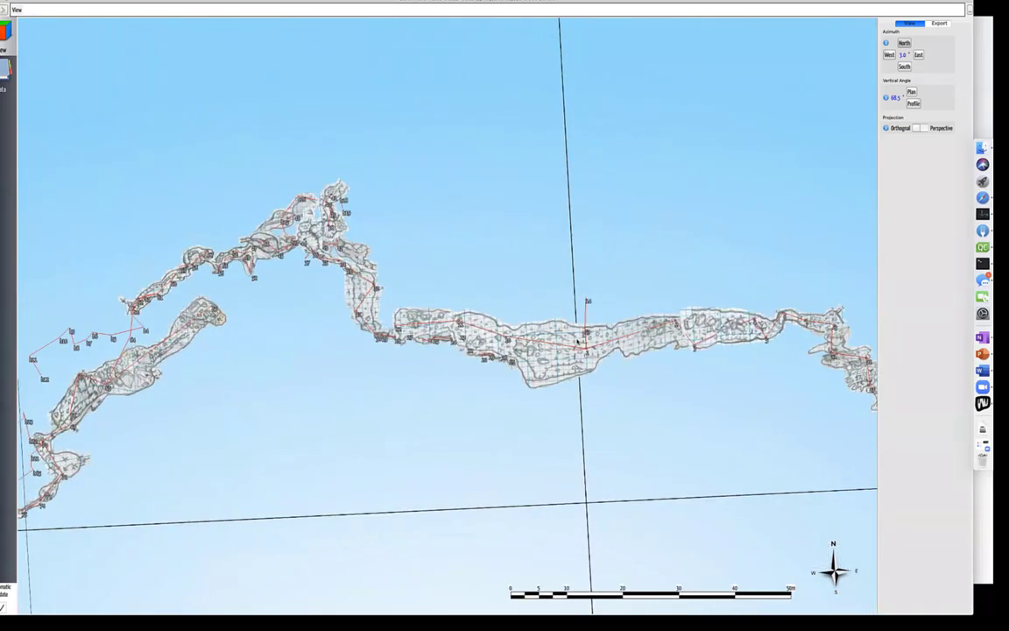
{"action": "left_click_drag", "start_coordinate": [571, 376], "coordinate": [547, 353]}
{"action": "scroll", "coordinate": [547, 352], "scroll_direction": "down", "scroll_amount": 5}
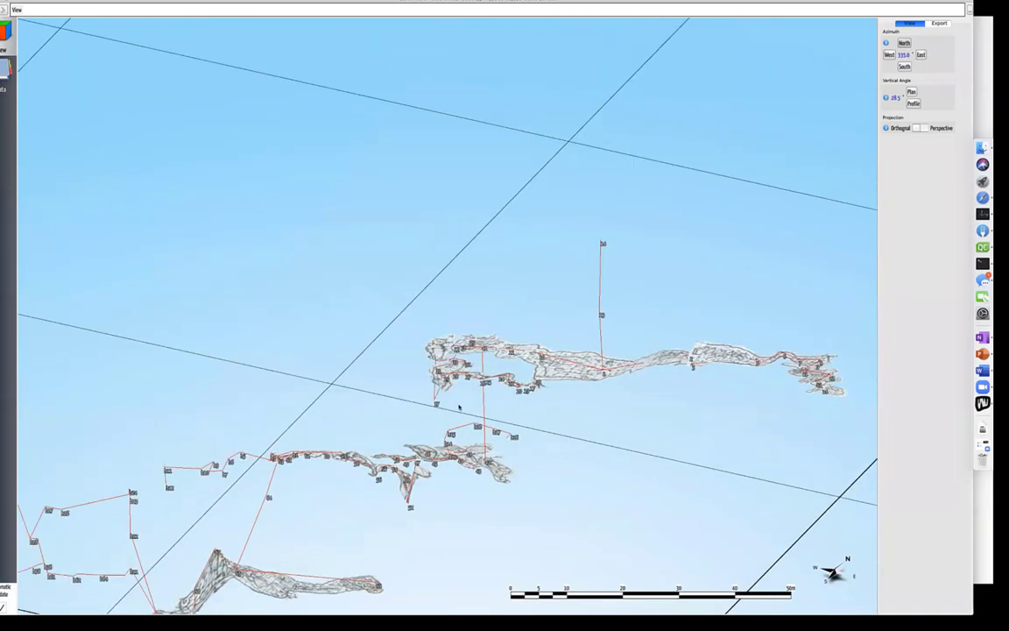
{"action": "scroll", "coordinate": [544, 362], "scroll_direction": "down", "scroll_amount": 6}
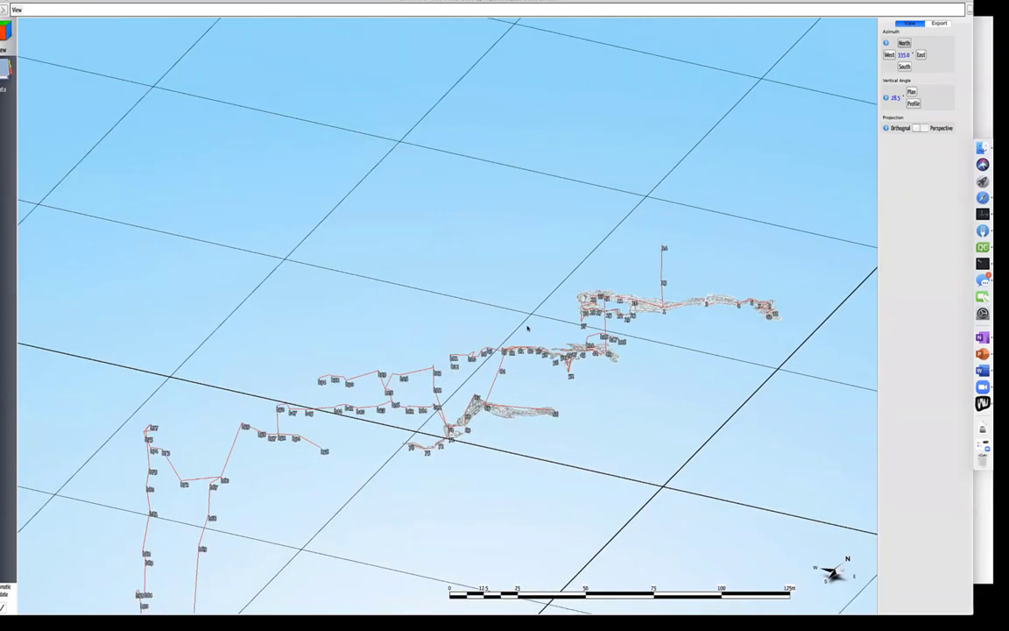
{"action": "left_click_drag", "start_coordinate": [530, 275], "coordinate": [265, 259]}
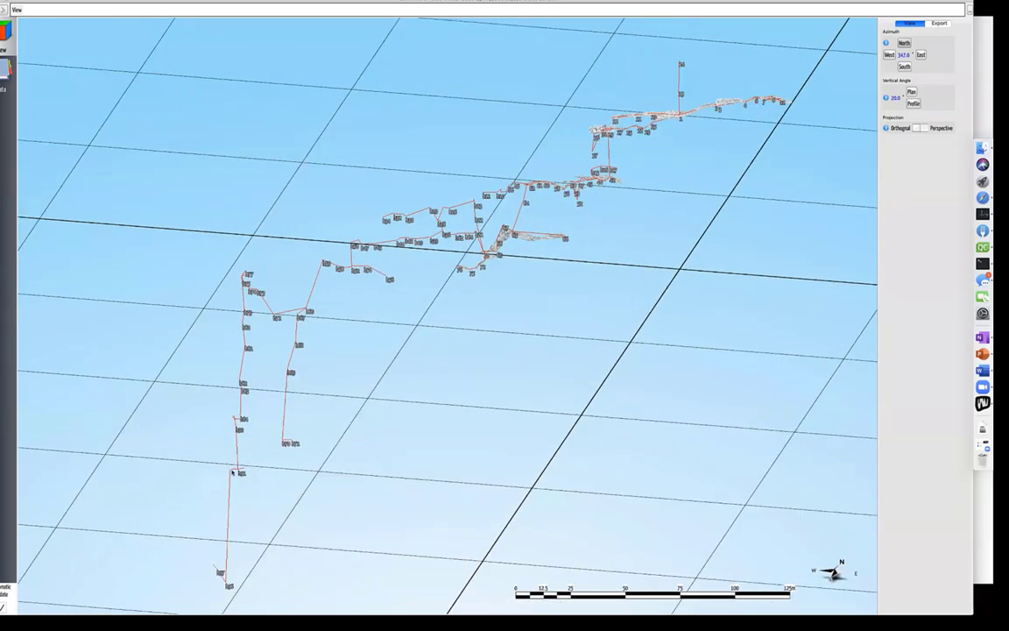
{"action": "left_click_drag", "start_coordinate": [467, 276], "coordinate": [482, 491]}
Open Trip 12 of cave 2018C95 in the survey data.
{"action": "left_click", "coordinate": [6, 80]}
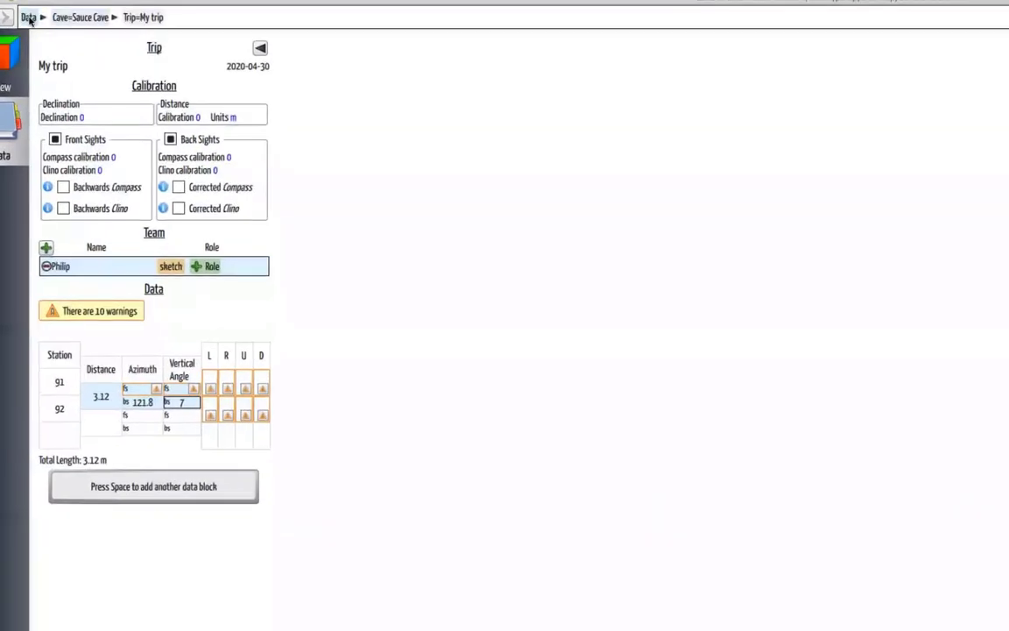
{"action": "left_click", "coordinate": [28, 17]}
{"action": "left_click", "coordinate": [128, 80]}
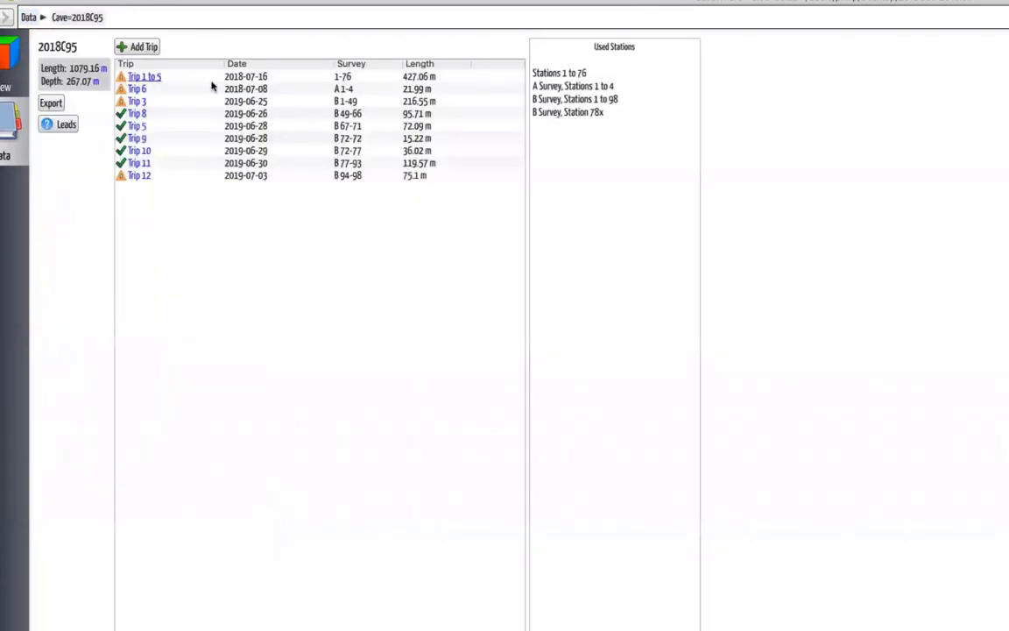
{"action": "left_click", "coordinate": [139, 176]}
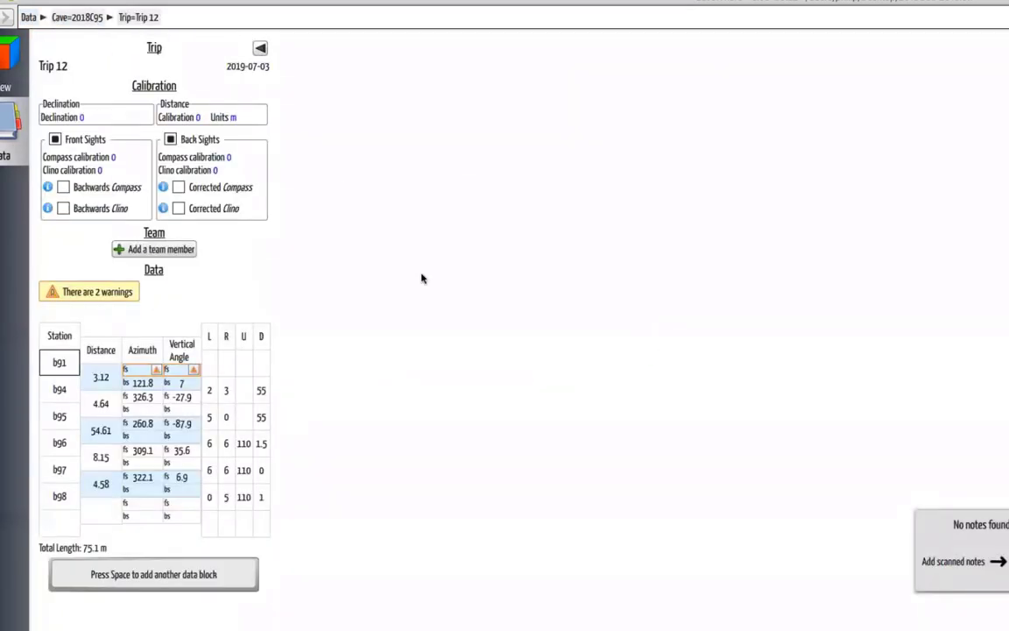
Examine the end of the cave's line plot around stations b94 to b98 in the 3D view from different angles.
{"action": "left_click", "coordinate": [26, 58]}
{"action": "scroll", "coordinate": [397, 529], "scroll_direction": "up", "scroll_amount": 7}
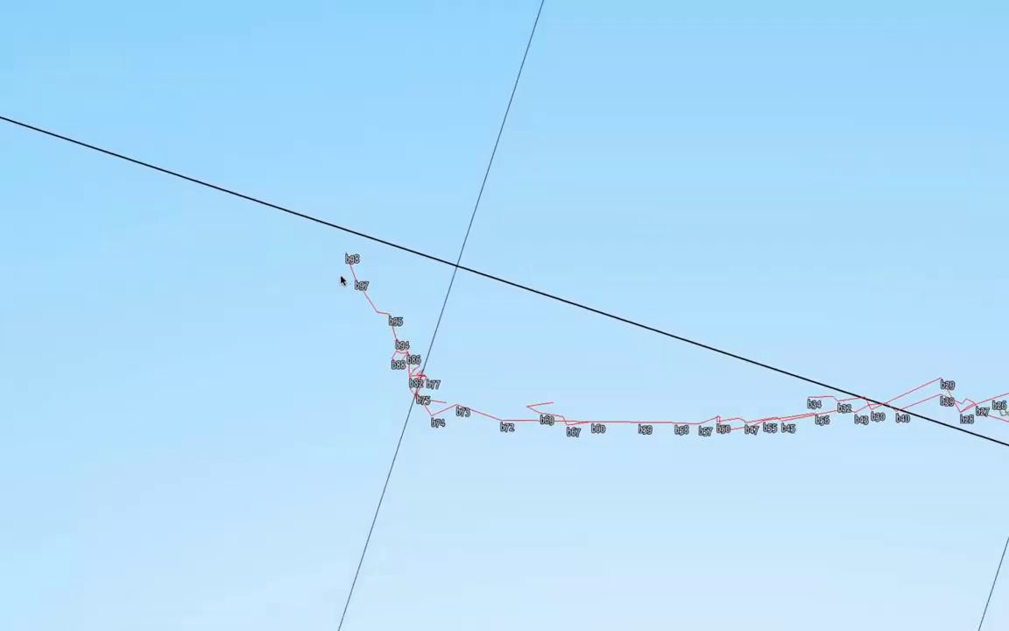
{"action": "right_click_drag", "start_coordinate": [397, 531], "coordinate": [497, 502]}
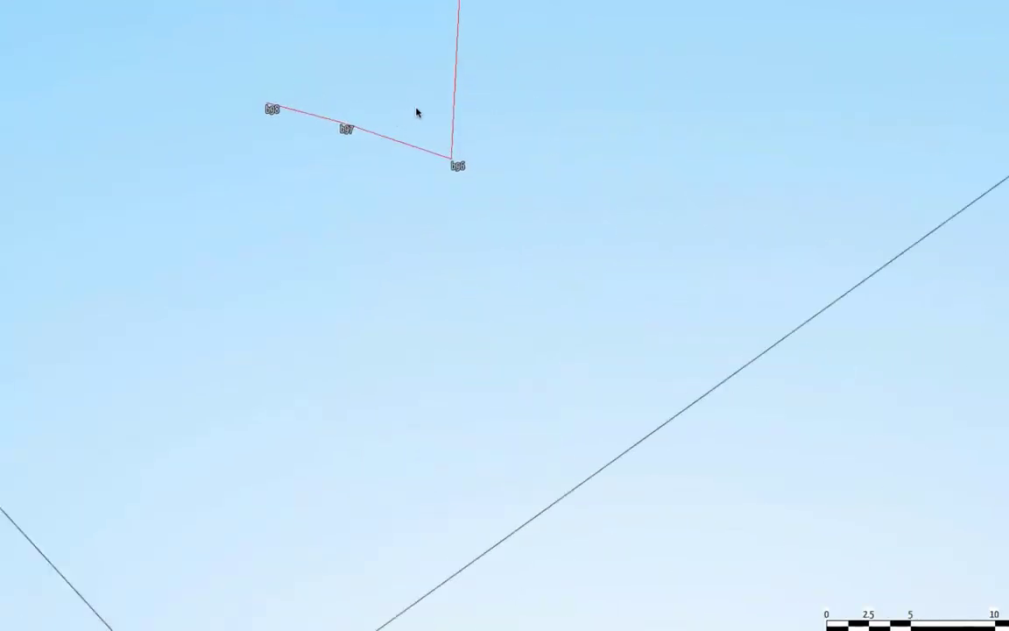
{"action": "right_click_drag", "start_coordinate": [416, 109], "coordinate": [438, 112]}
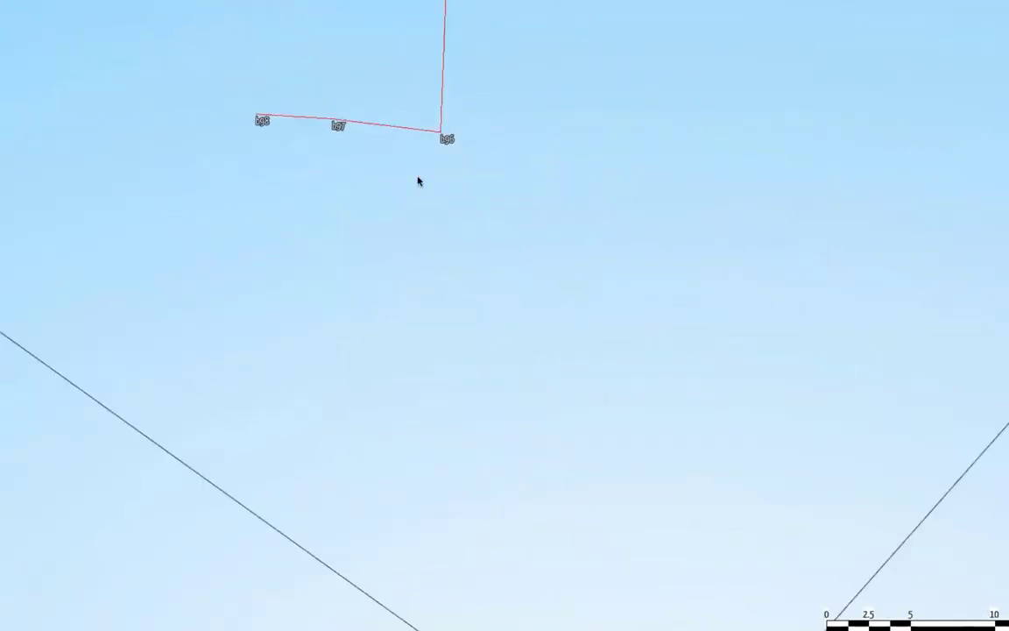
{"action": "scroll", "coordinate": [418, 180], "scroll_direction": "down", "scroll_amount": 3}
{"action": "left_click_drag", "start_coordinate": [487, 75], "coordinate": [462, 190]}
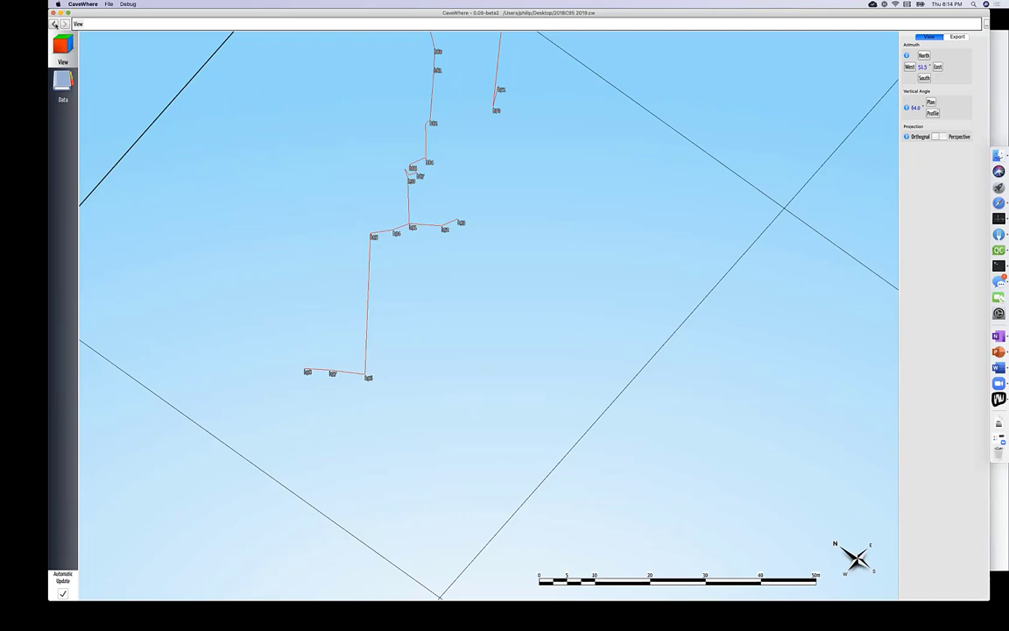
Go back from the 3D view to Trip 12's page, forward to the view, and back to Trip 12 again.
{"action": "left_click", "coordinate": [53, 25]}
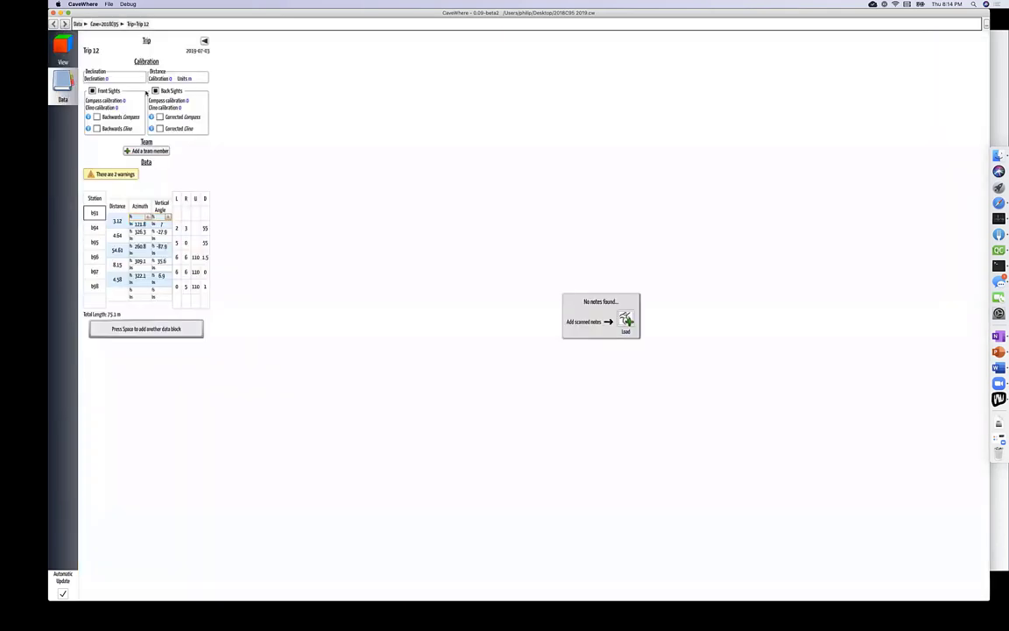
{"action": "left_click", "coordinate": [64, 25]}
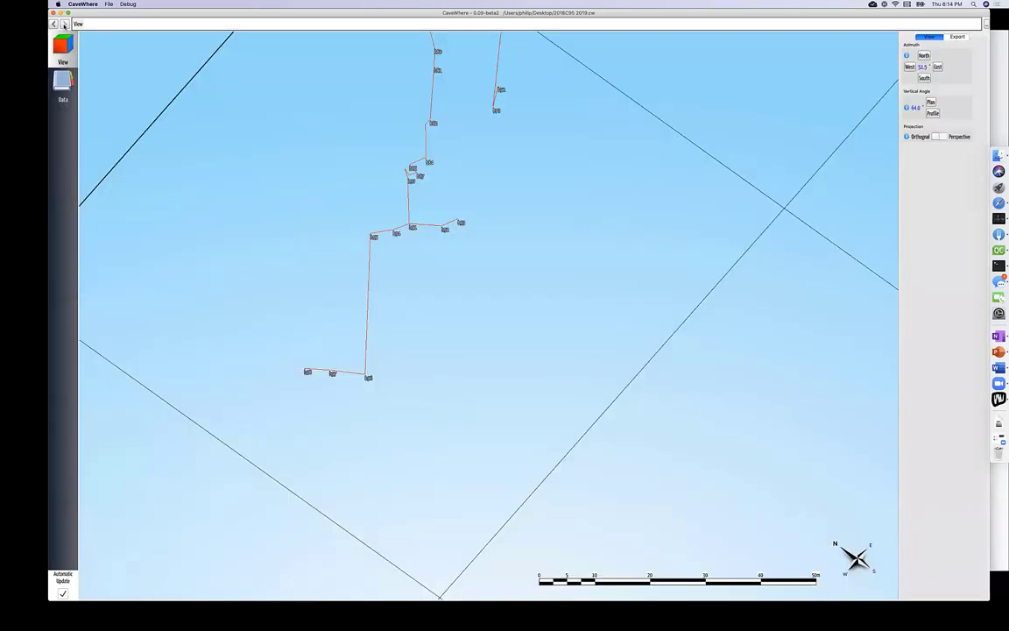
{"action": "left_click", "coordinate": [53, 23]}
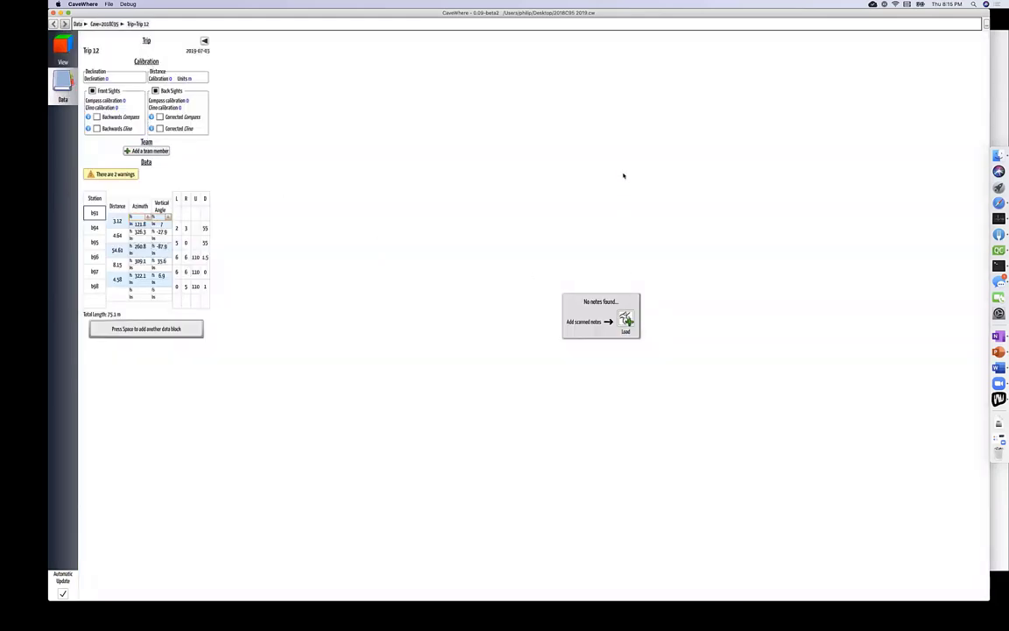
Load the three scanned note images from the trip14 folder into Trip 12.
{"action": "left_click", "coordinate": [456, 37]}
{"action": "left_click", "coordinate": [457, 50], "text": "shift"}
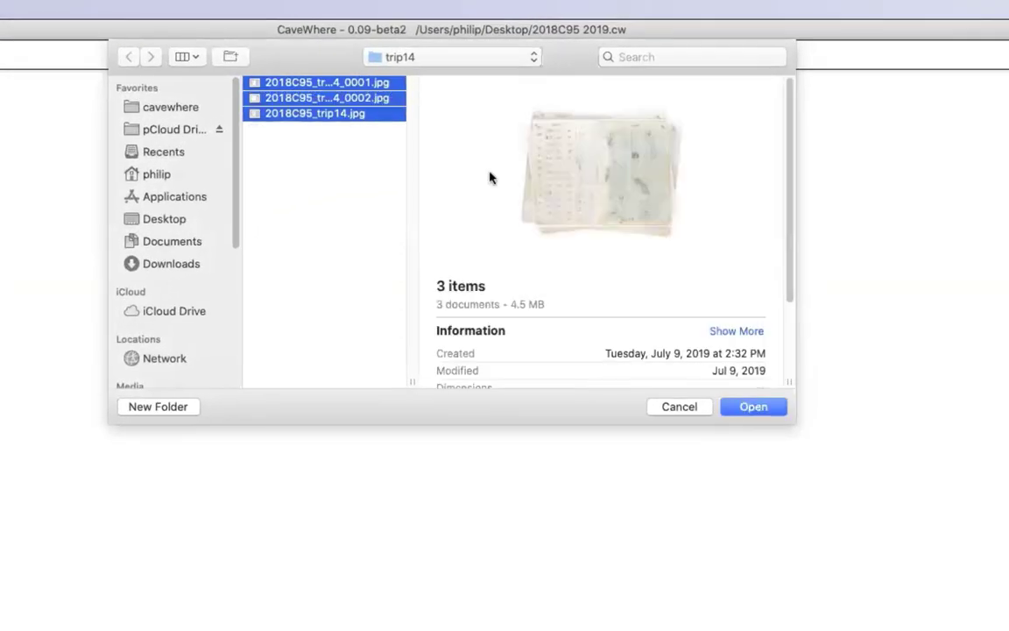
{"action": "left_click", "coordinate": [754, 407]}
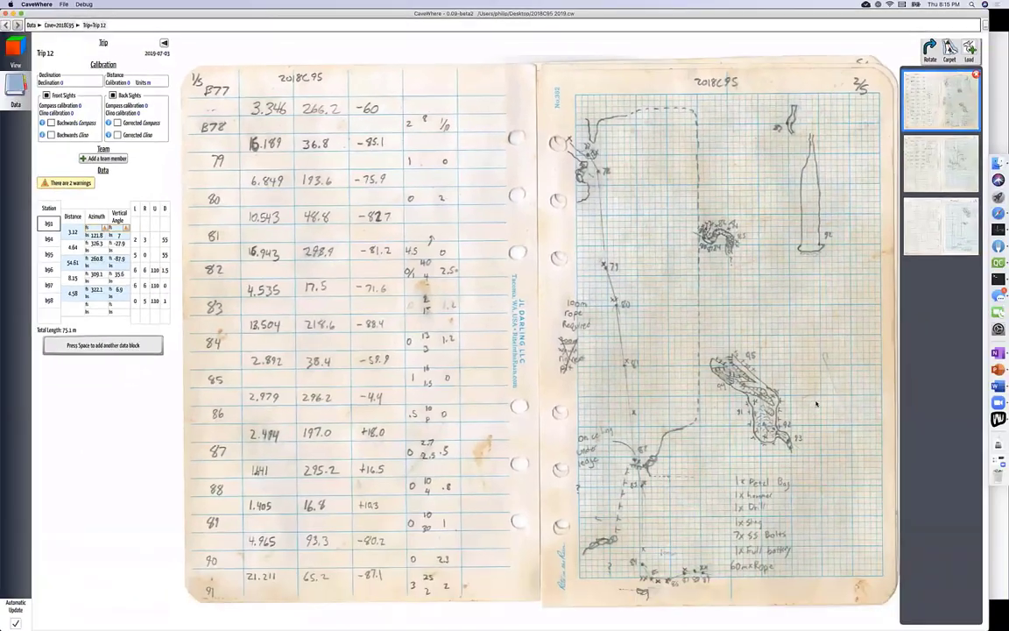
Open the first notes page for carpeting, focused on the passage sketch with stations 91 to 95.
{"action": "scroll", "coordinate": [749, 377], "scroll_direction": "up", "scroll_amount": 5}
{"action": "scroll", "coordinate": [791, 377], "scroll_direction": "up", "scroll_amount": 5}
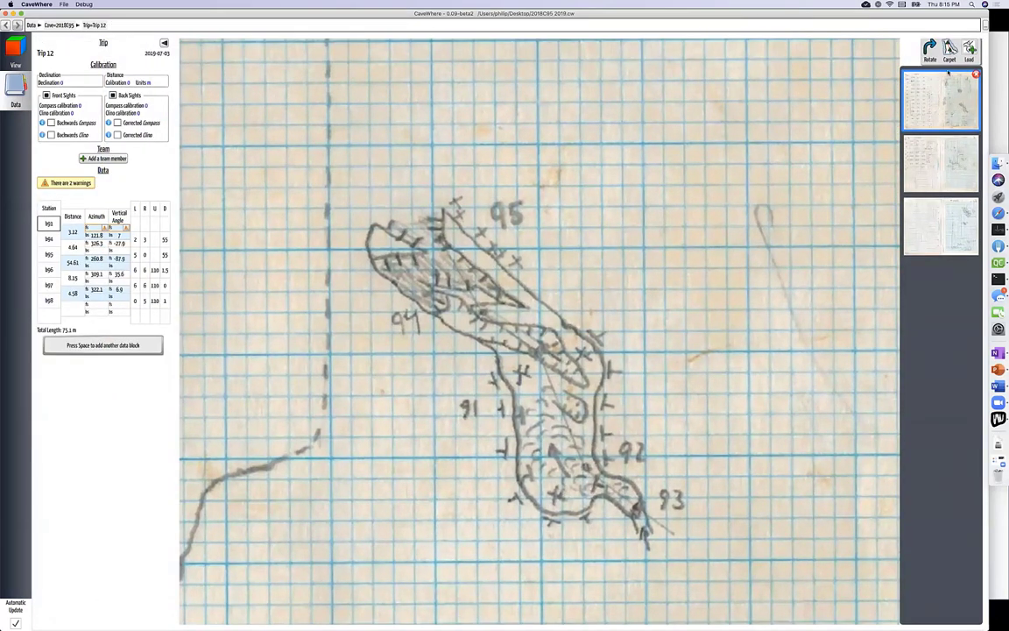
{"action": "left_click", "coordinate": [950, 53]}
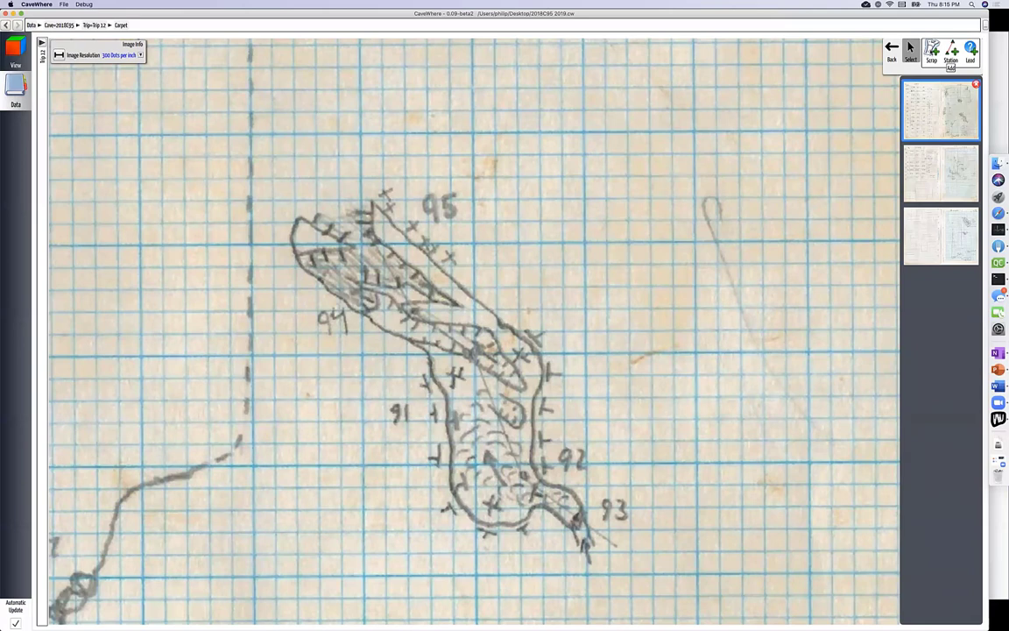
Trace a plan scrap outline around the passage sketch containing stations 91 to 95 on the first notes page.
{"action": "left_click", "coordinate": [931, 55]}
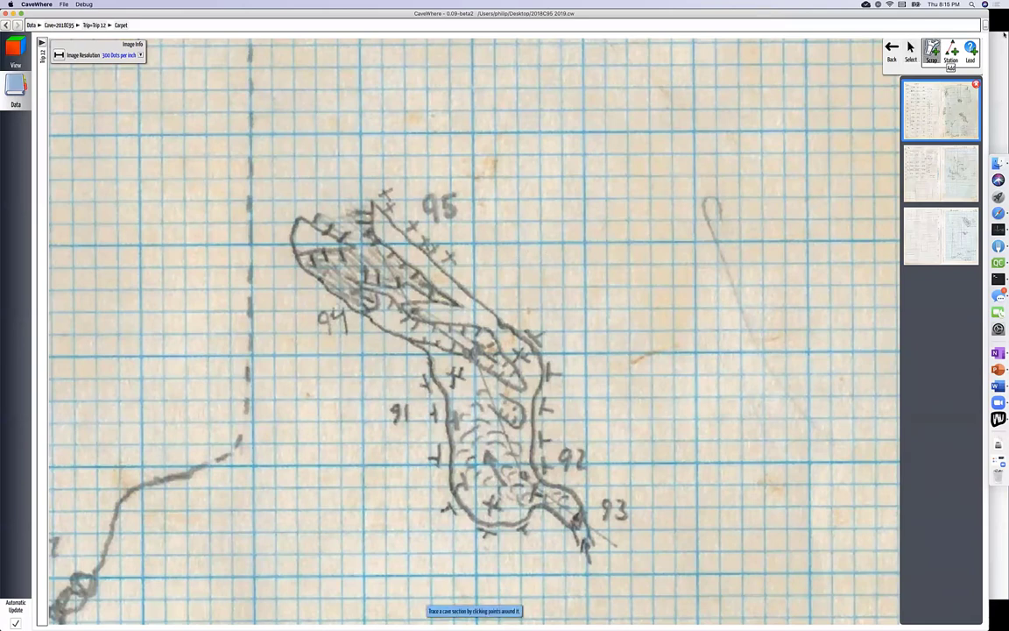
{"action": "left_click", "coordinate": [465, 246]}
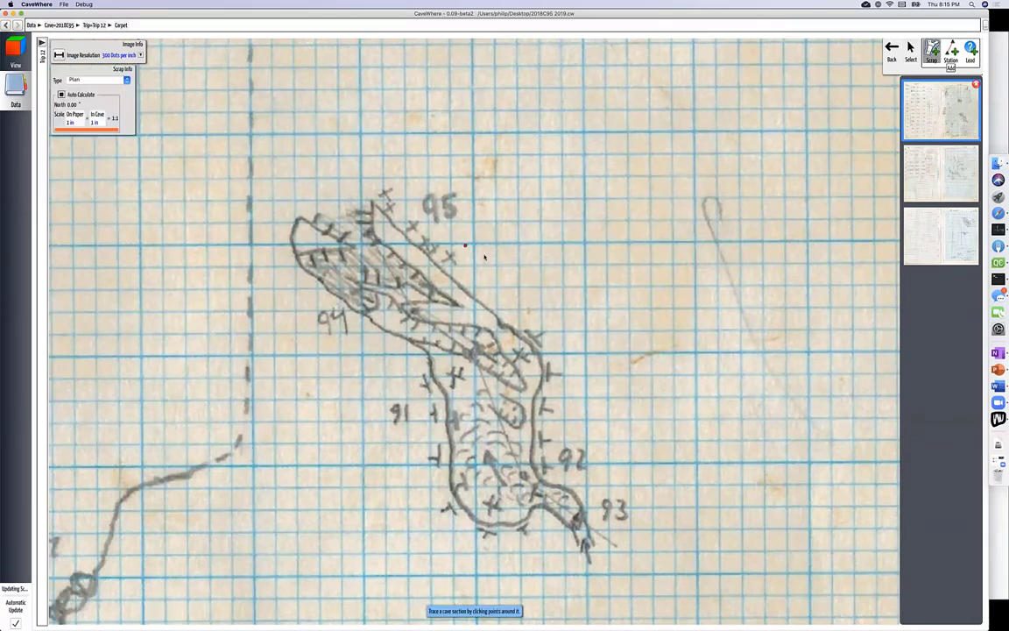
{"action": "left_click", "coordinate": [566, 355]}
{"action": "left_click", "coordinate": [561, 469]}
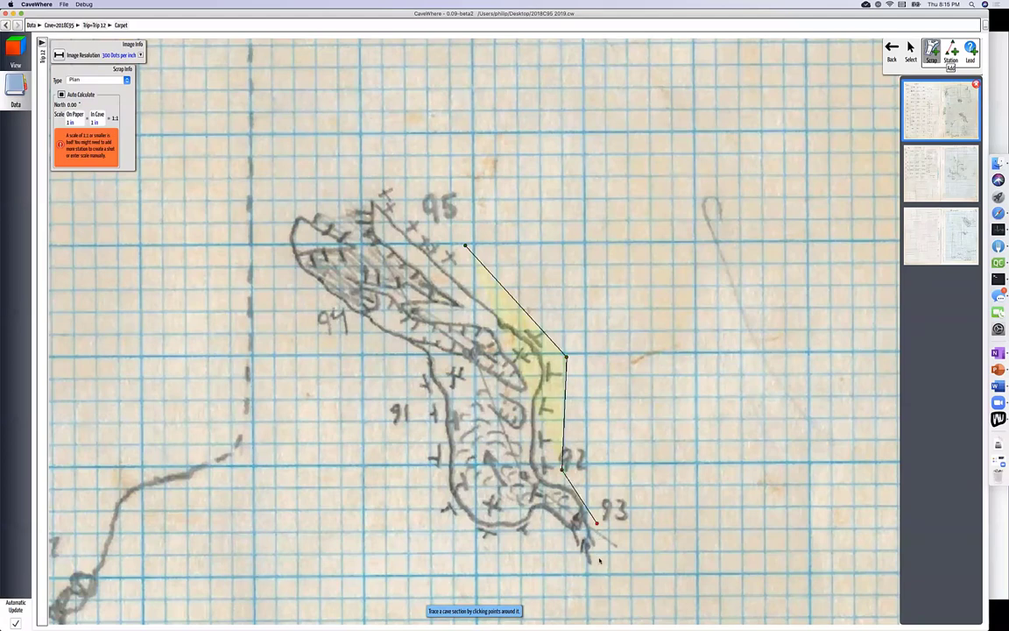
{"action": "left_click", "coordinate": [597, 523]}
{"action": "left_click", "coordinate": [599, 558]}
{"action": "left_click", "coordinate": [575, 577]}
{"action": "left_click", "coordinate": [544, 523]}
{"action": "left_click", "coordinate": [521, 546]}
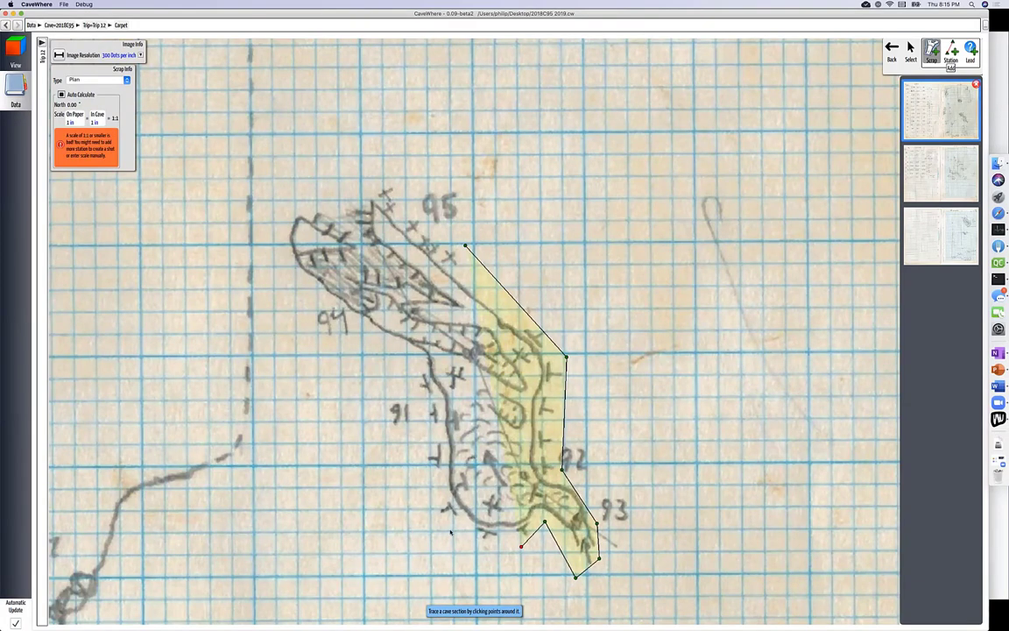
{"action": "left_click", "coordinate": [450, 530]}
{"action": "left_click", "coordinate": [422, 407]}
{"action": "left_click", "coordinate": [407, 349]}
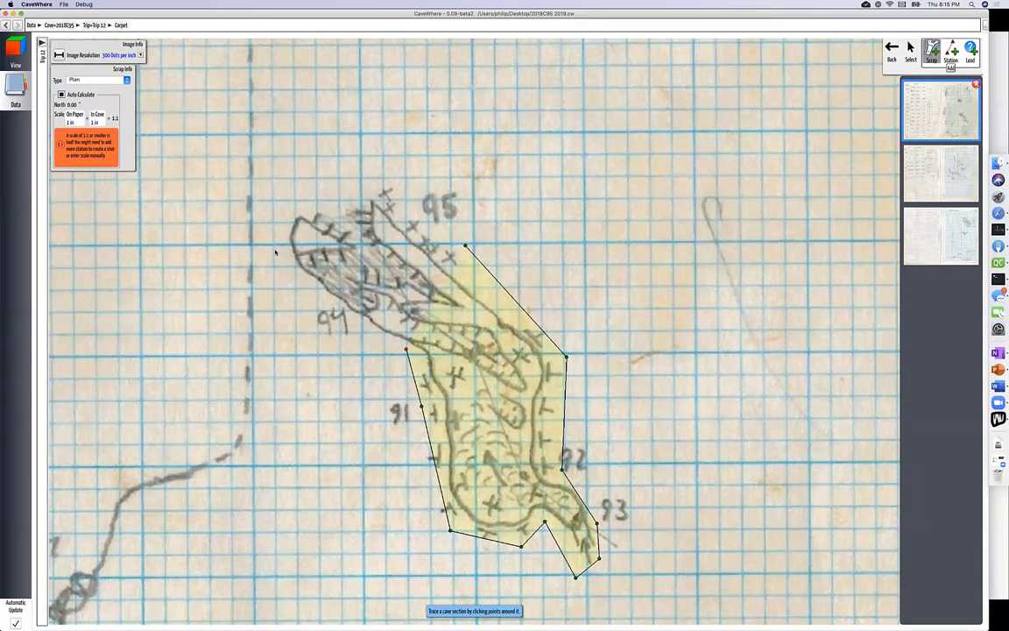
{"action": "left_click", "coordinate": [275, 251]}
{"action": "left_click", "coordinate": [294, 206]}
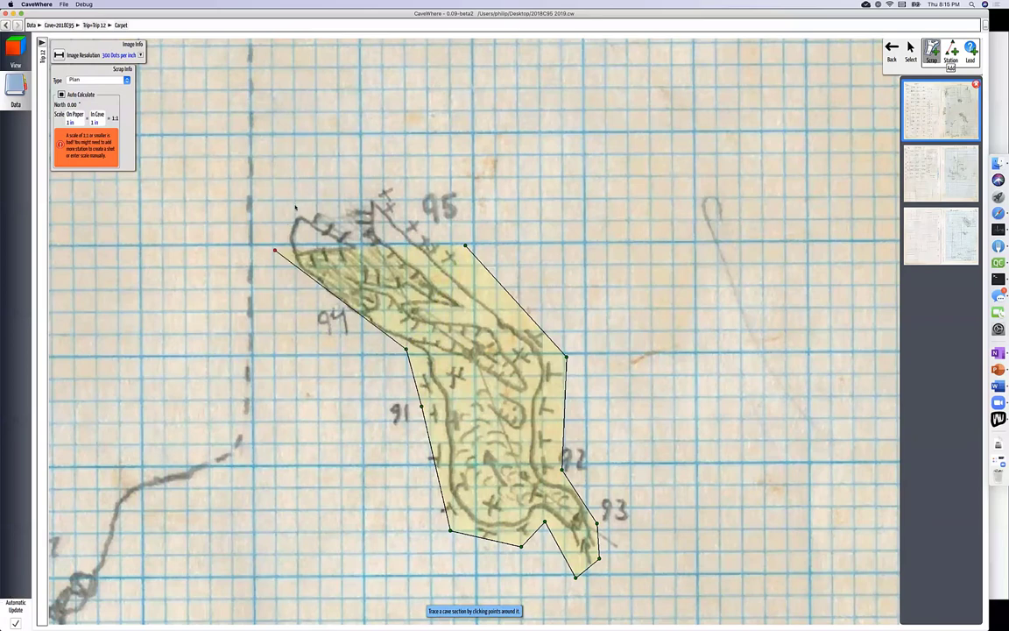
{"action": "left_click", "coordinate": [313, 300]}
{"action": "left_click", "coordinate": [344, 200]}
{"action": "left_click", "coordinate": [388, 168]}
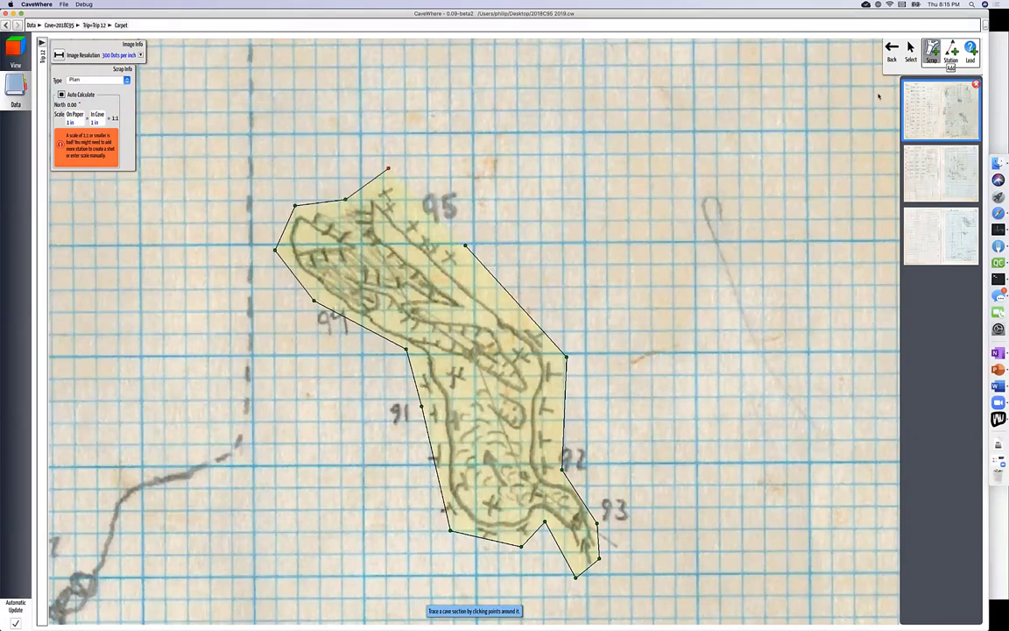
Place station b94 inside the first notes page's scrap, at its point on the sketched passage.
{"action": "left_click", "coordinate": [951, 53]}
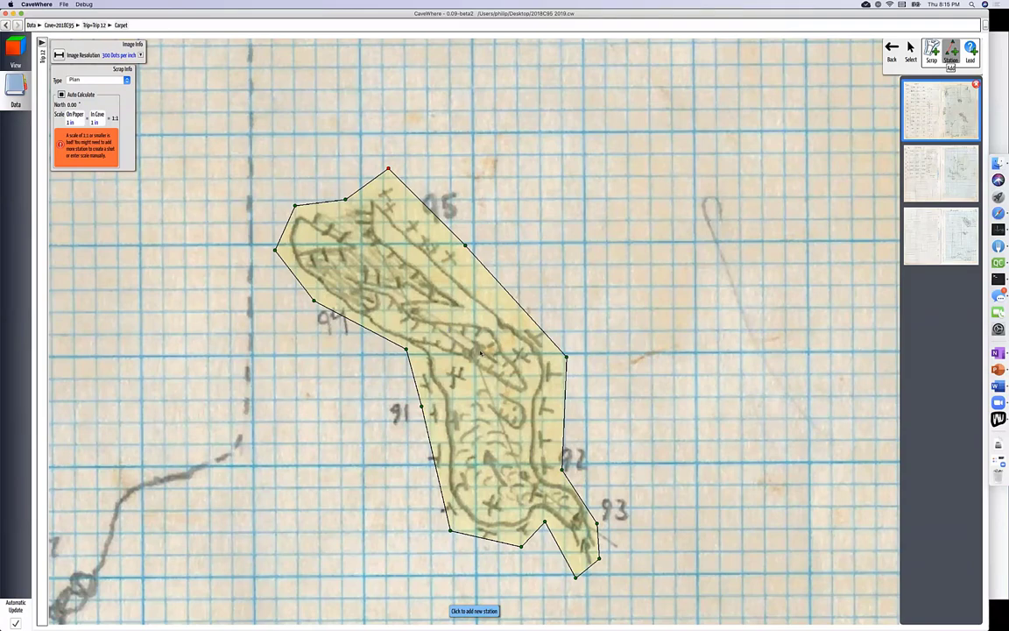
{"action": "scroll", "coordinate": [452, 323], "scroll_direction": "up", "scroll_amount": 4}
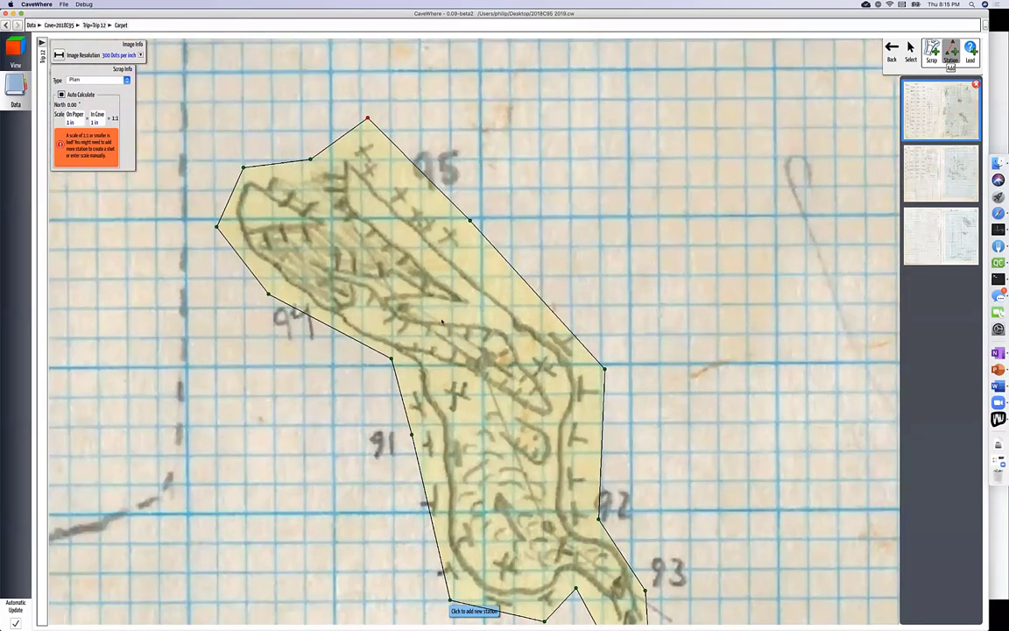
{"action": "scroll", "coordinate": [453, 323], "scroll_direction": "down", "scroll_amount": 3}
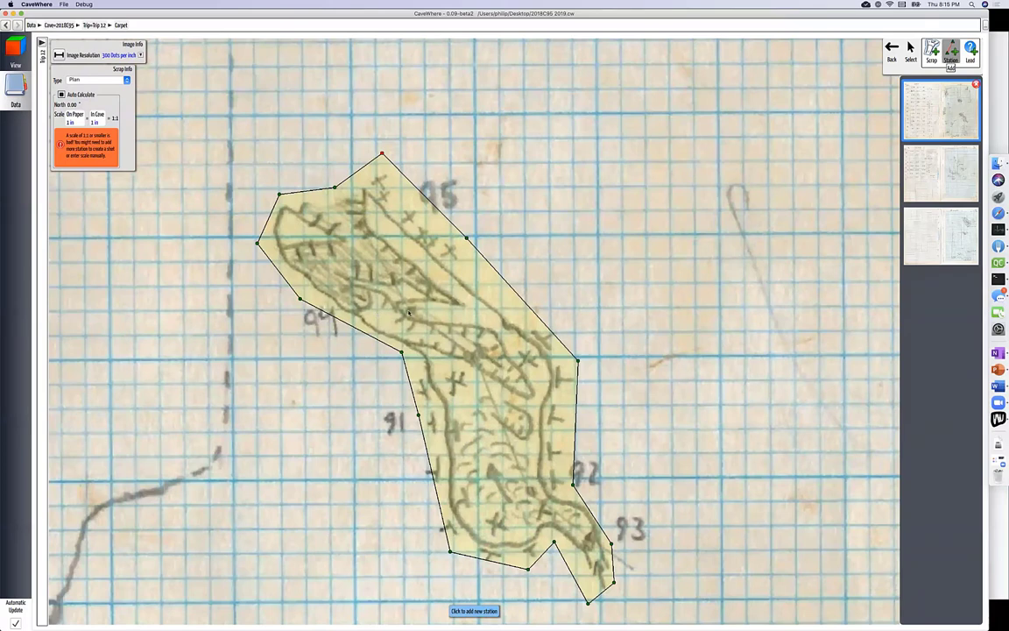
{"action": "left_click", "coordinate": [408, 311]}
{"action": "key", "text": "BackSpace"}
{"action": "type", "text": "94"}
{"action": "key", "text": "Return"}
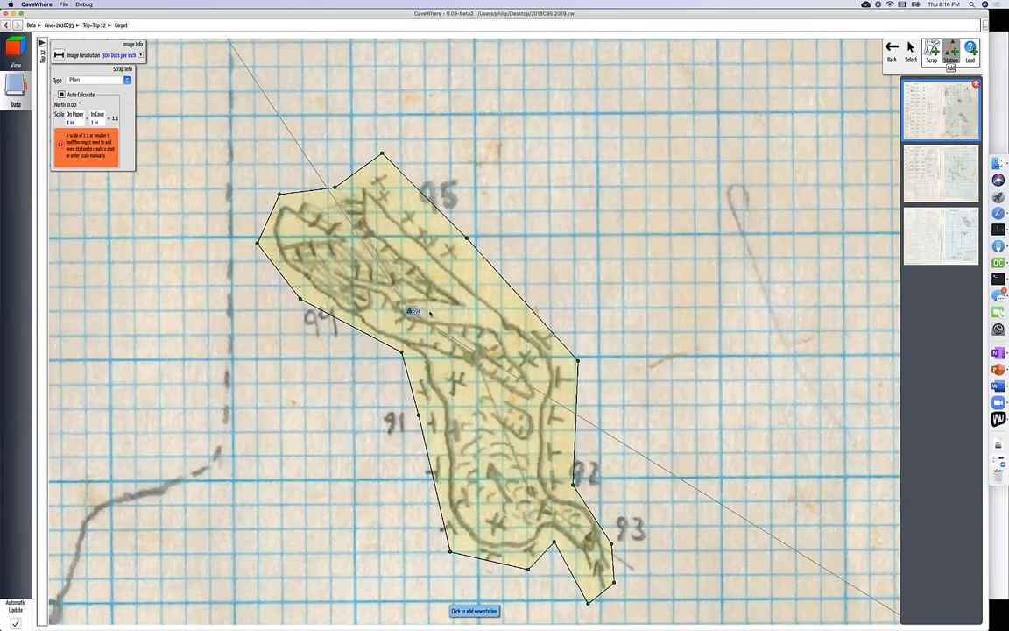
Add station b95 at the upper end of the sketched passage and station b91 at its bend.
{"action": "left_click", "coordinate": [361, 227]}
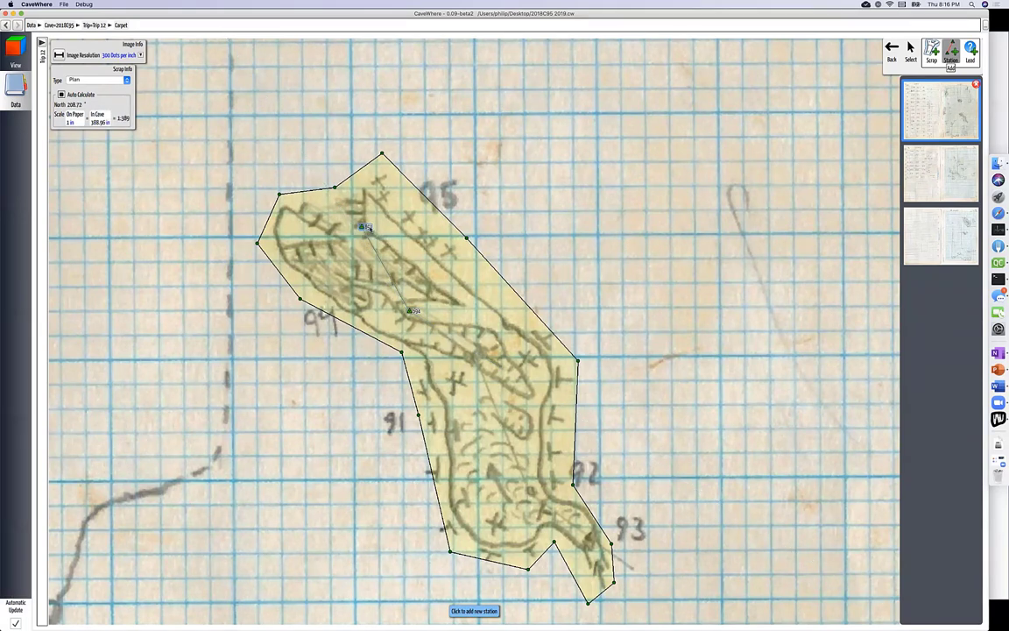
{"action": "double_click", "coordinate": [370, 228]}
{"action": "type", "text": "b95"}
{"action": "key", "text": "Return"}
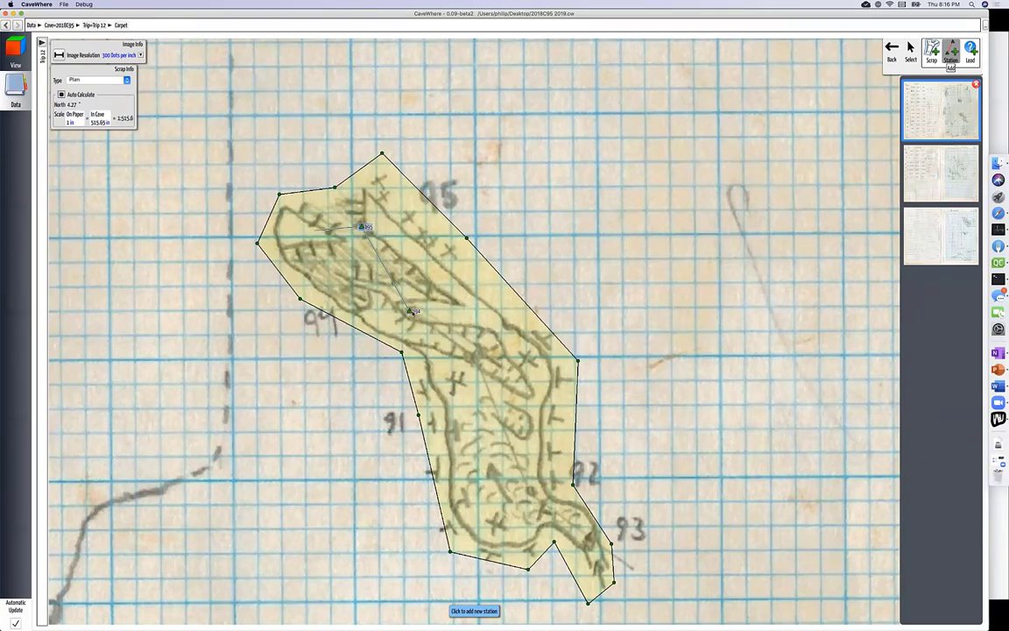
{"action": "left_click", "coordinate": [472, 357]}
Examine the carpeted passage in the 3D view from several angles, checking how the sketch fits the line plot.
{"action": "left_click", "coordinate": [16, 50]}
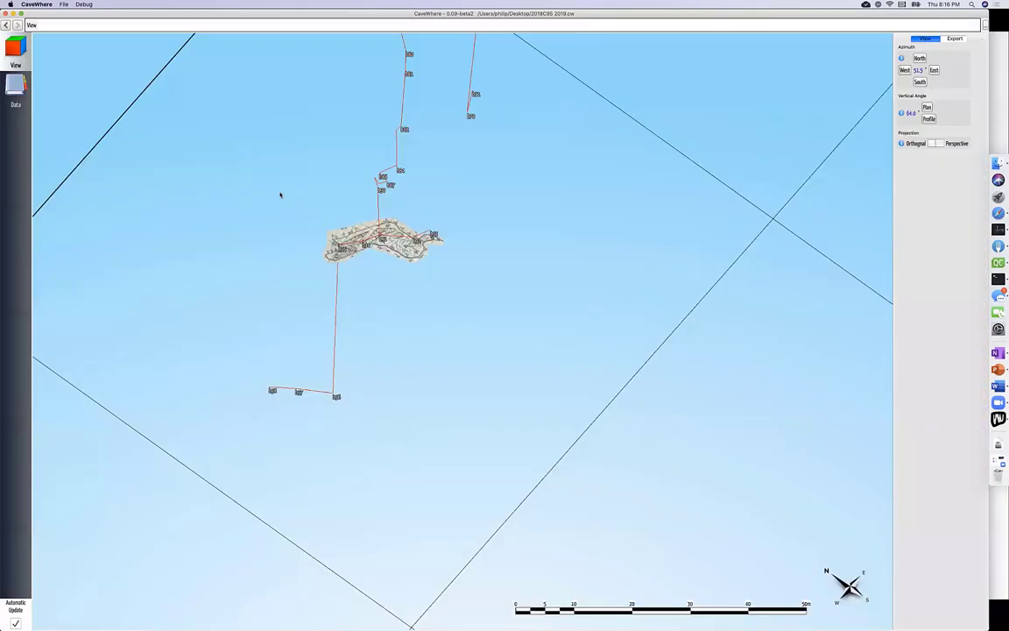
{"action": "scroll", "coordinate": [360, 208], "scroll_direction": "up", "scroll_amount": 5}
{"action": "mouse_move", "coordinate": [399, 229]}
{"action": "left_mouse_down"}
{"action": "mouse_move", "coordinate": [431, 254]}
{"action": "mouse_move", "coordinate": [414, 241]}
{"action": "left_mouse_up"}
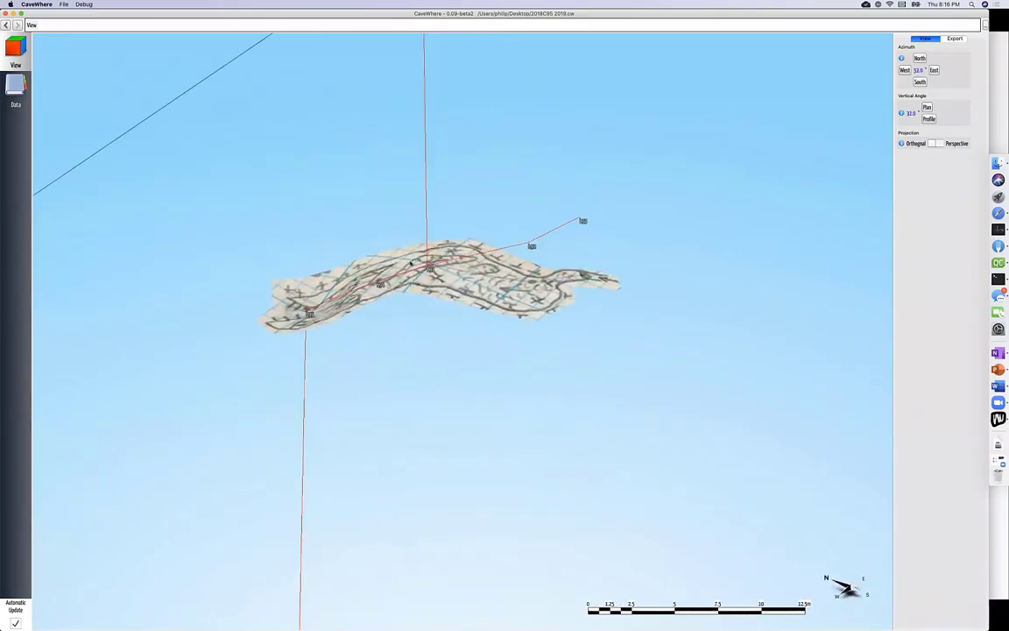
{"action": "left_click_drag", "start_coordinate": [326, 304], "coordinate": [300, 299]}
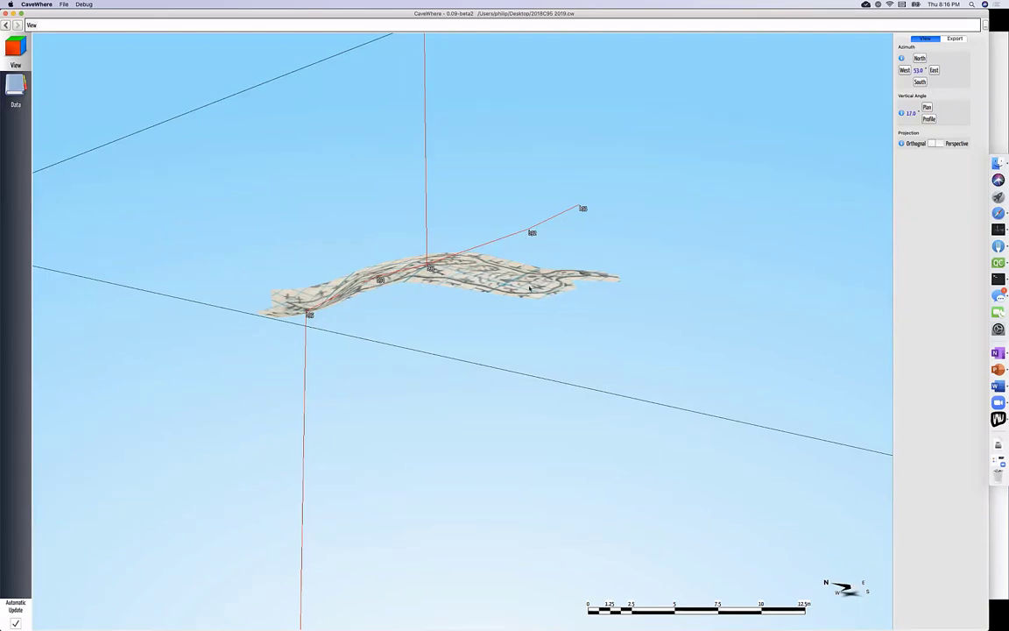
{"action": "left_click_drag", "start_coordinate": [558, 224], "coordinate": [569, 256]}
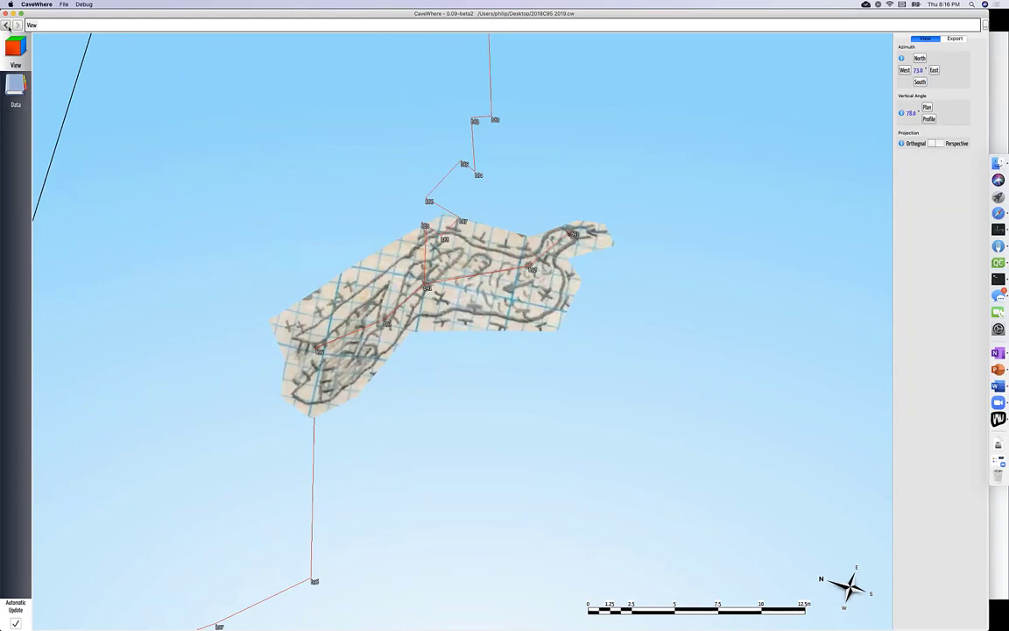
Return to the first notes page and add stations b92 and b93 at the lower end of the scrap.
{"action": "left_click", "coordinate": [6, 25]}
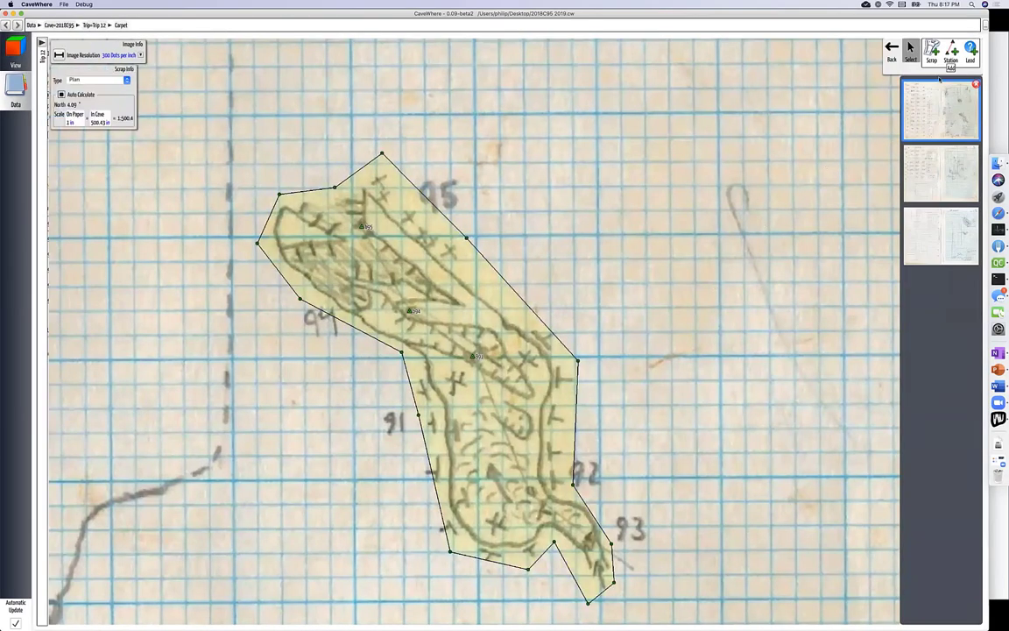
{"action": "left_click", "coordinate": [951, 51]}
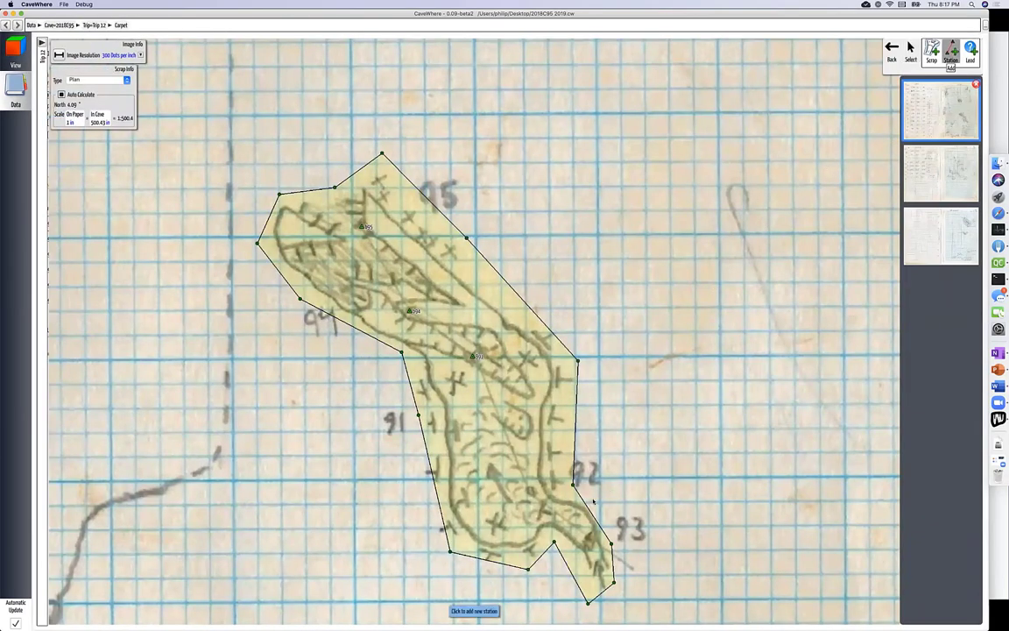
{"action": "left_click", "coordinate": [532, 492]}
{"action": "type", "text": "92"}
{"action": "key", "text": "Return"}
{"action": "left_click", "coordinate": [591, 537]}
Inspect the carpeted passage with stations b91 to b95 in the 3D view, from plan to near-profile angles.
{"action": "left_click", "coordinate": [12, 49]}
{"action": "scroll", "coordinate": [513, 270], "scroll_direction": "up", "scroll_amount": 3}
{"action": "right_click_drag", "start_coordinate": [517, 279], "coordinate": [542, 246]}
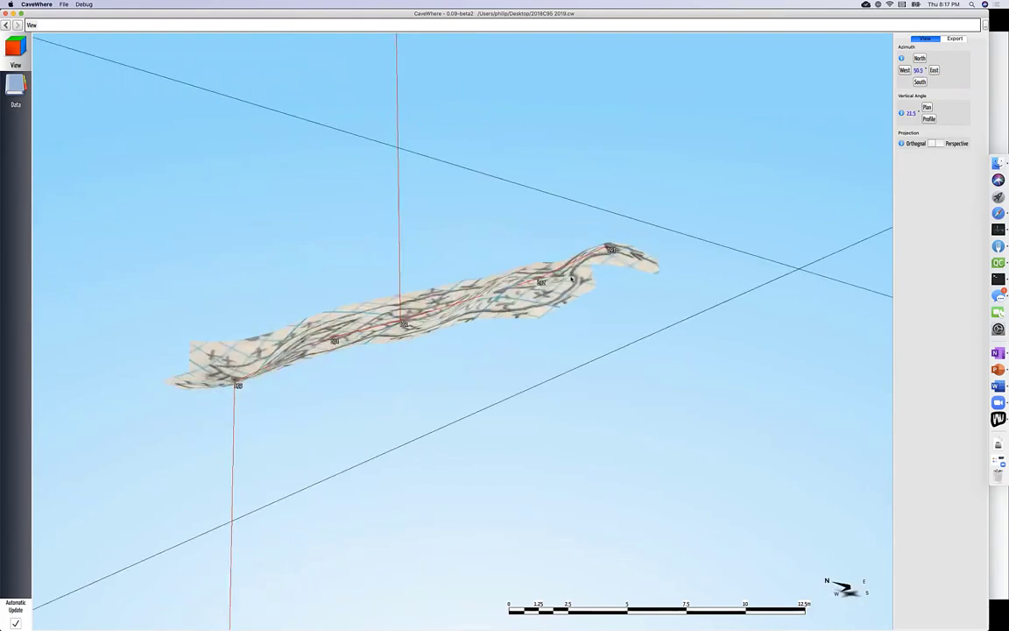
{"action": "right_click_drag", "start_coordinate": [494, 304], "coordinate": [483, 316]}
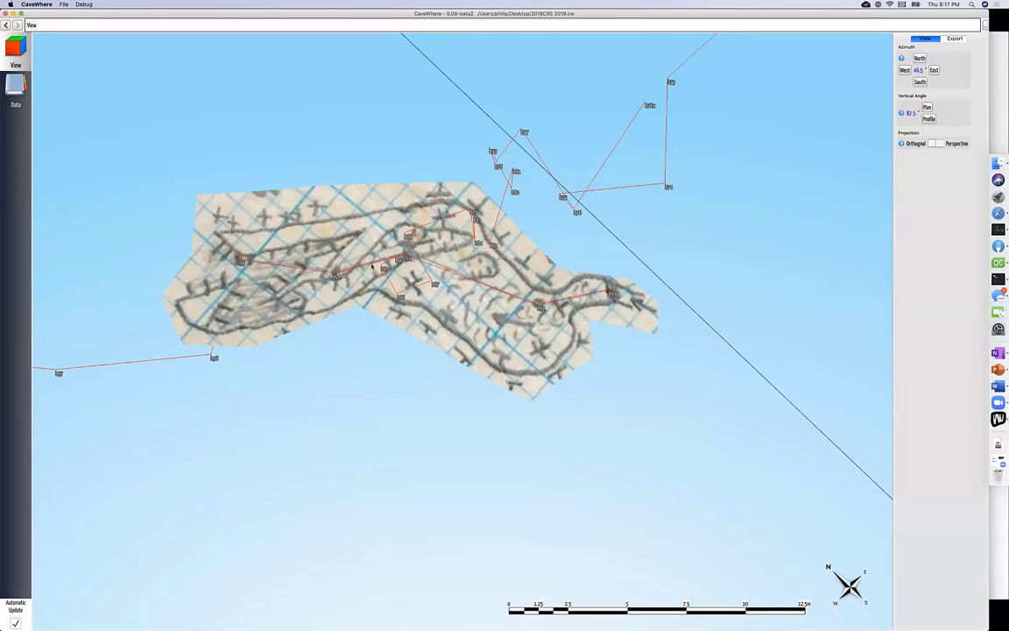
{"action": "right_click_drag", "start_coordinate": [241, 252], "coordinate": [232, 320]}
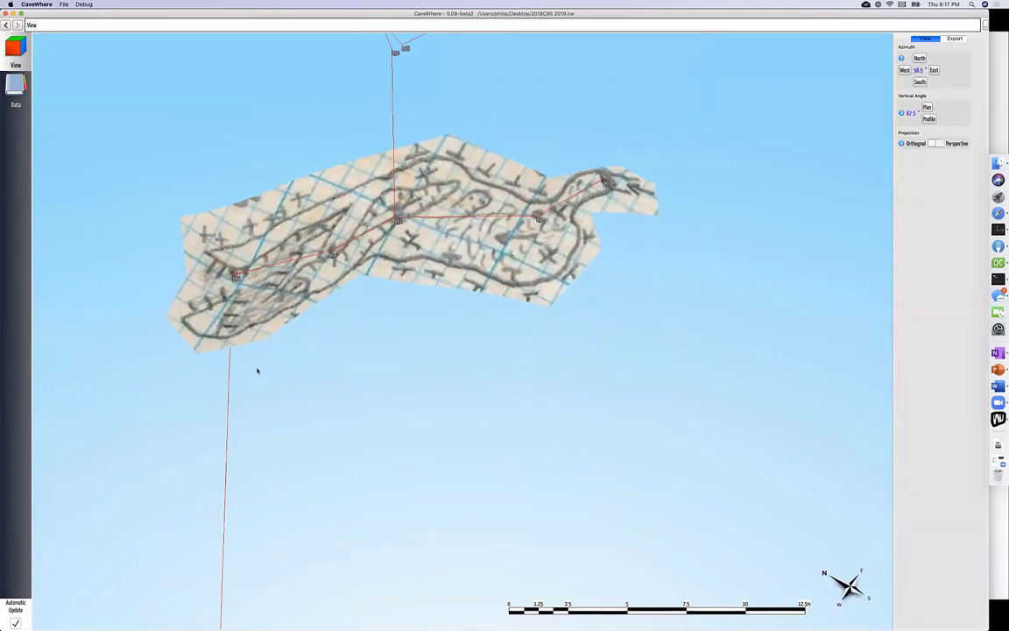
{"action": "right_click_drag", "start_coordinate": [254, 368], "coordinate": [284, 357]}
{"action": "scroll", "coordinate": [284, 357], "scroll_direction": "down", "scroll_amount": 5}
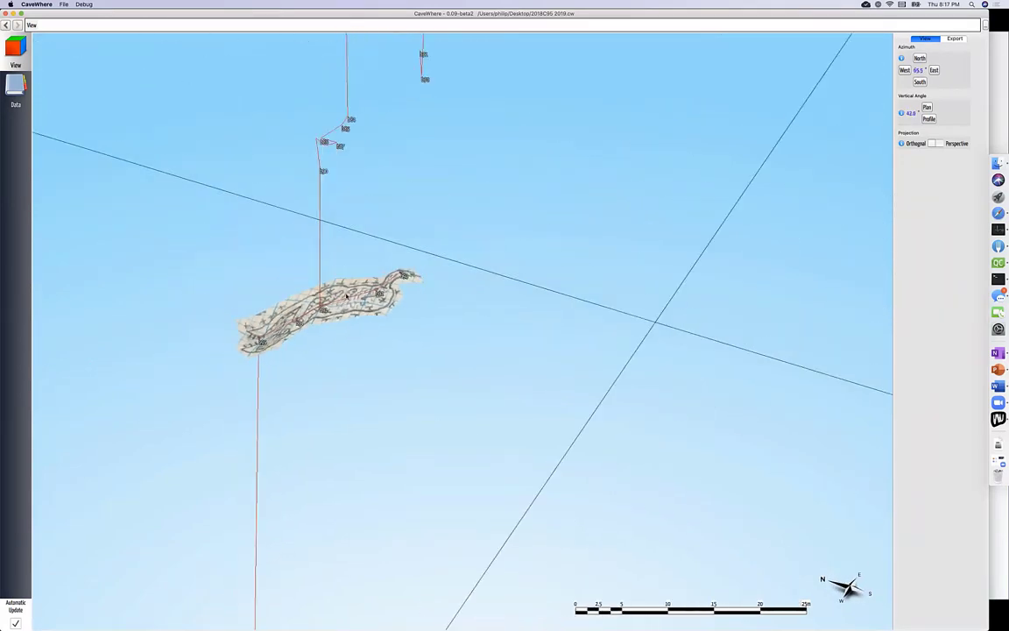
{"action": "left_click_drag", "start_coordinate": [306, 365], "coordinate": [418, 237]}
{"action": "scroll", "coordinate": [418, 237], "scroll_direction": "down", "scroll_amount": 1}
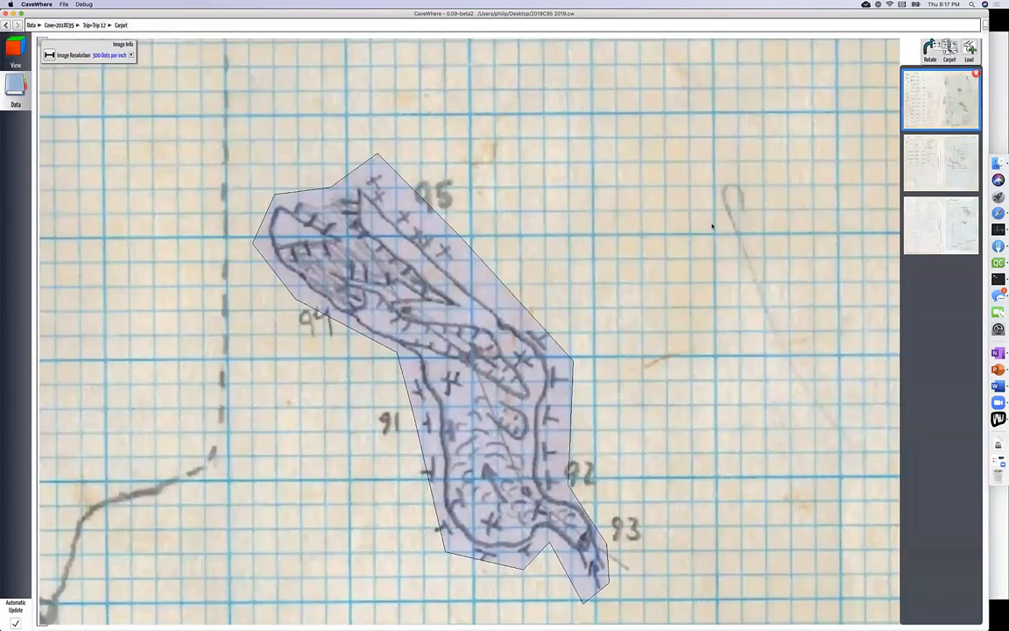
Trace a plan scrap outline around the passage sketch with stations 96 to 98 on the third notes page.
{"action": "scroll", "coordinate": [764, 164], "scroll_direction": "down", "scroll_amount": 5}
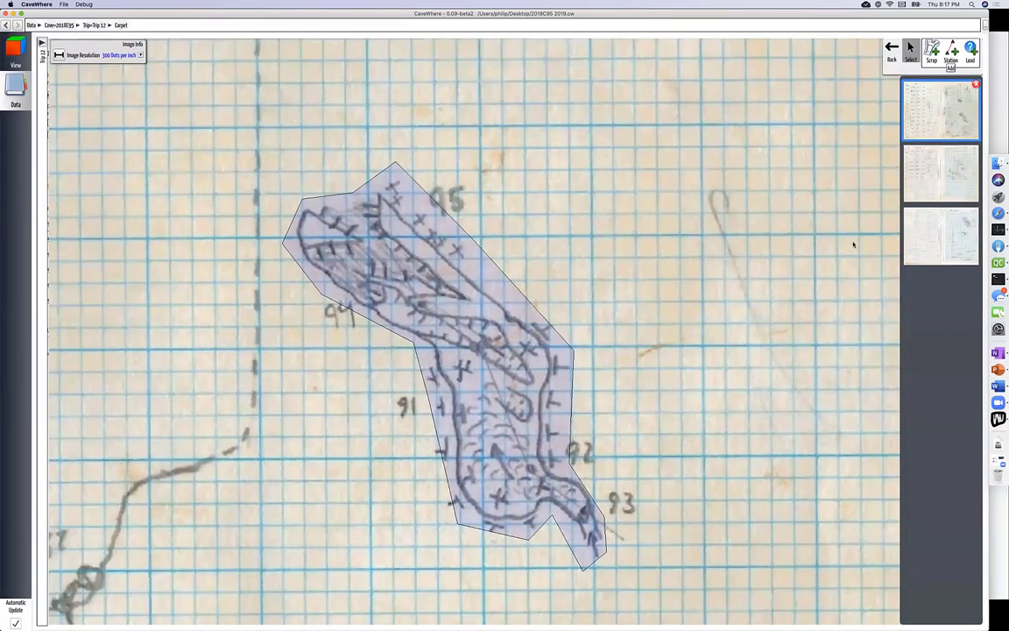
{"action": "scroll", "coordinate": [811, 152], "scroll_direction": "up", "scroll_amount": 3}
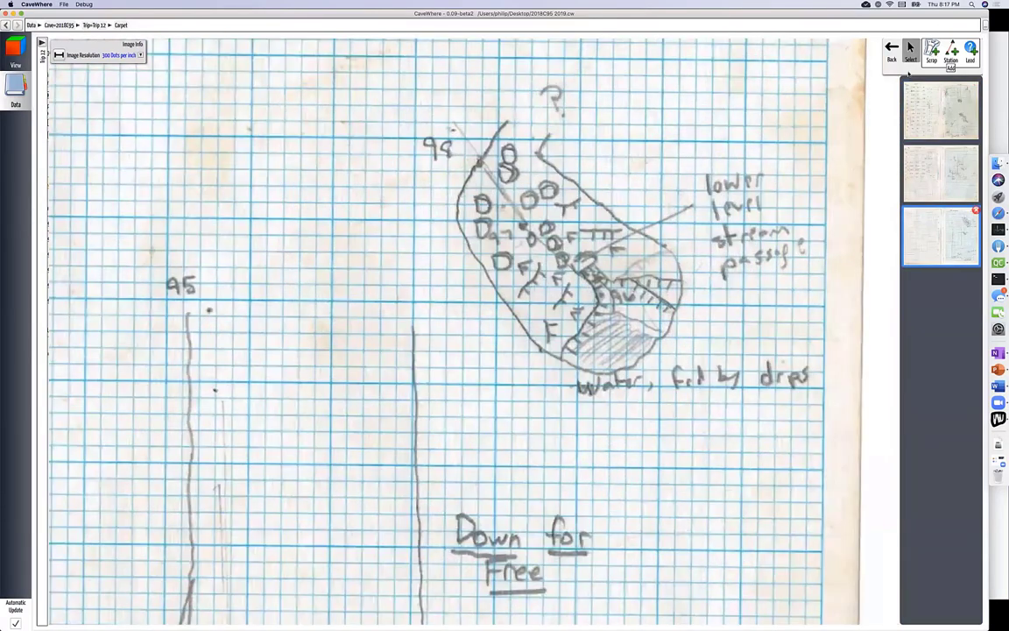
{"action": "left_click", "coordinate": [932, 52]}
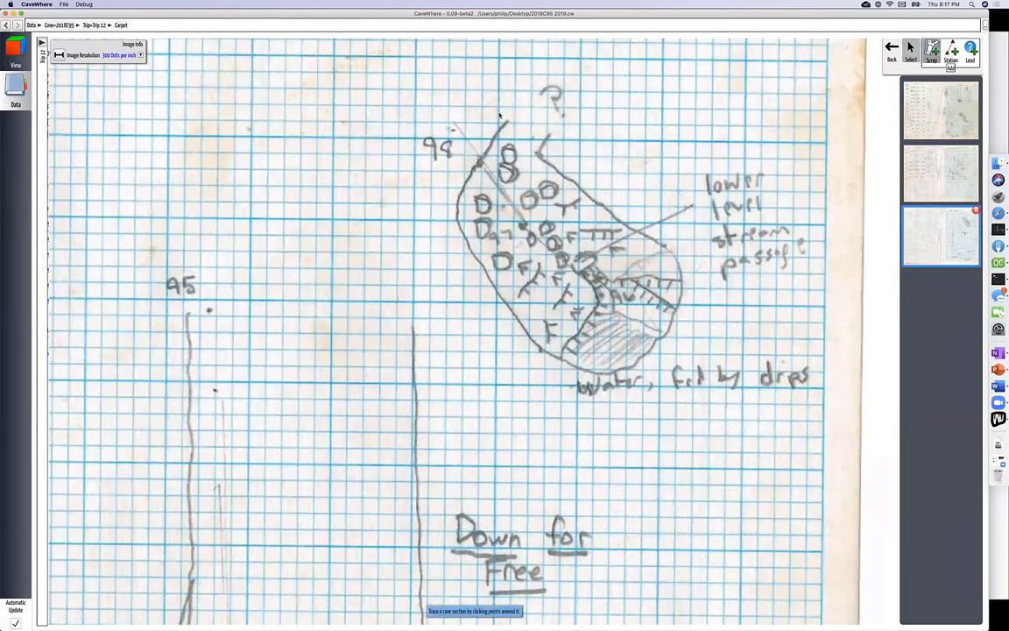
{"action": "left_click", "coordinate": [498, 112]}
{"action": "left_click", "coordinate": [444, 202]}
{"action": "left_click", "coordinate": [512, 345]}
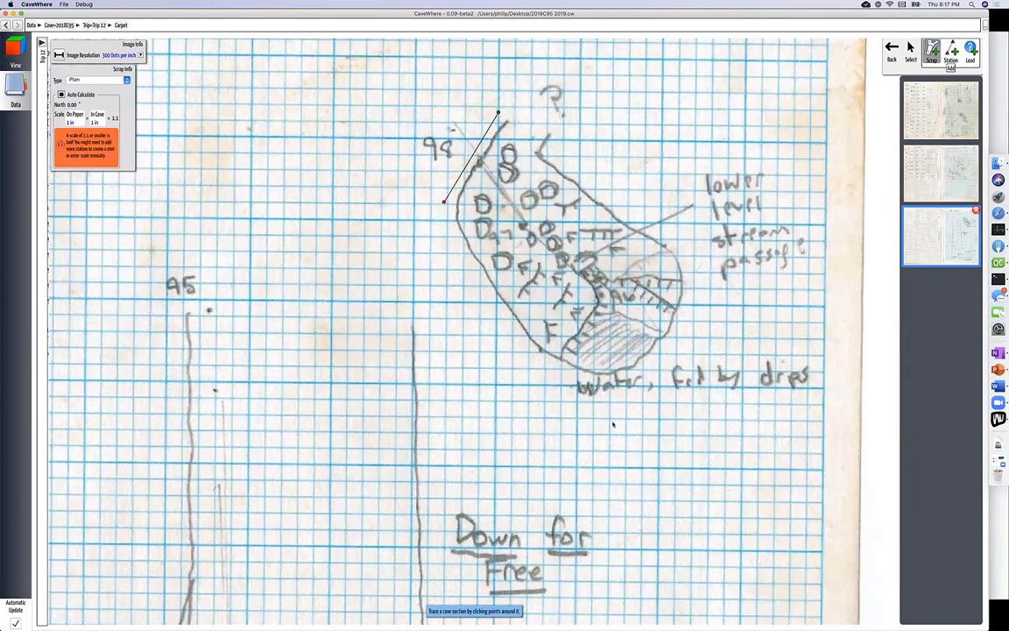
{"action": "left_click", "coordinate": [623, 427]}
{"action": "left_click", "coordinate": [729, 288]}
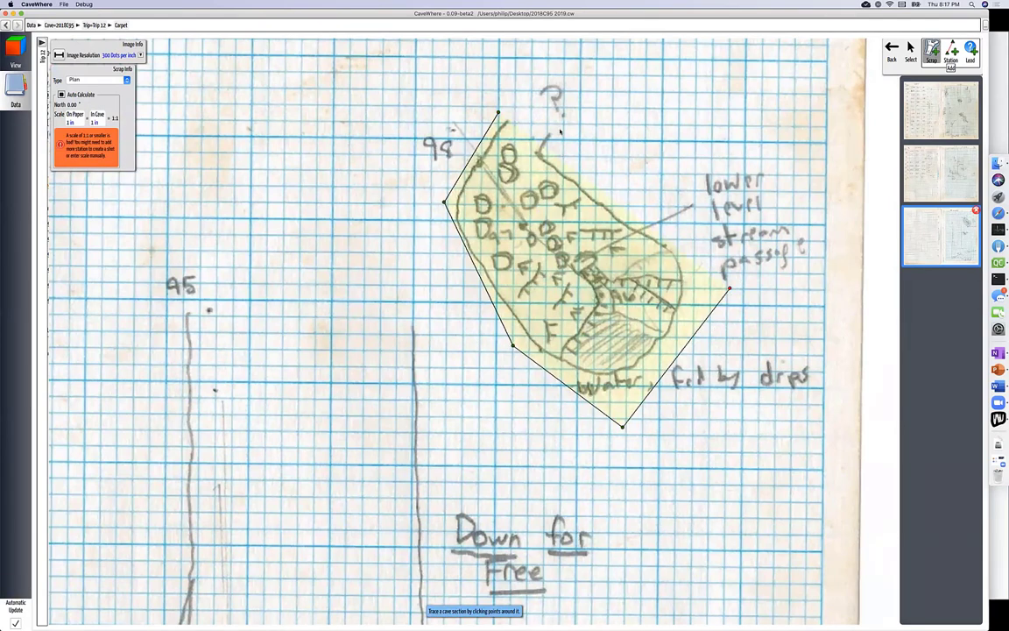
{"action": "left_click", "coordinate": [514, 106]}
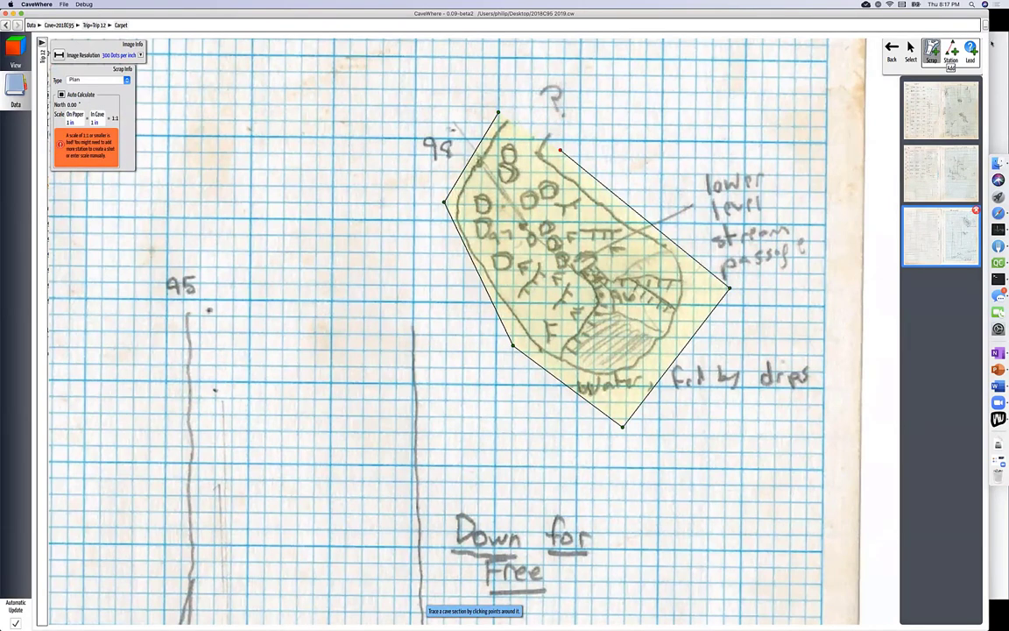
Place stations b98, b97 and b96 at their points inside the third notes page's scrap.
{"action": "left_click", "coordinate": [496, 163]}
{"action": "type", "text": "b"}
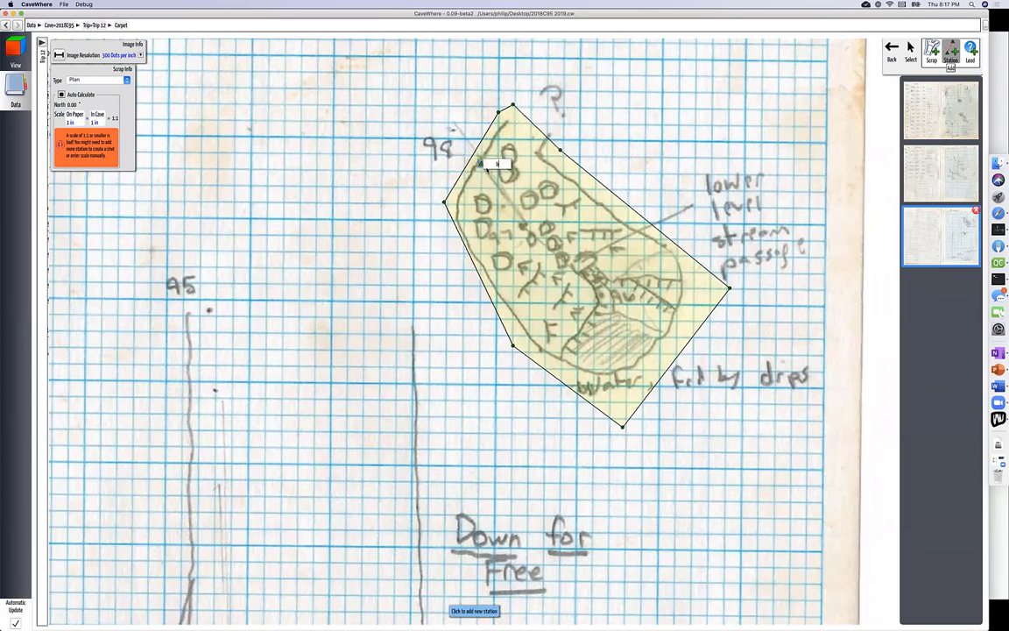
{"action": "type", "text": "98"}
{"action": "key", "text": "Return"}
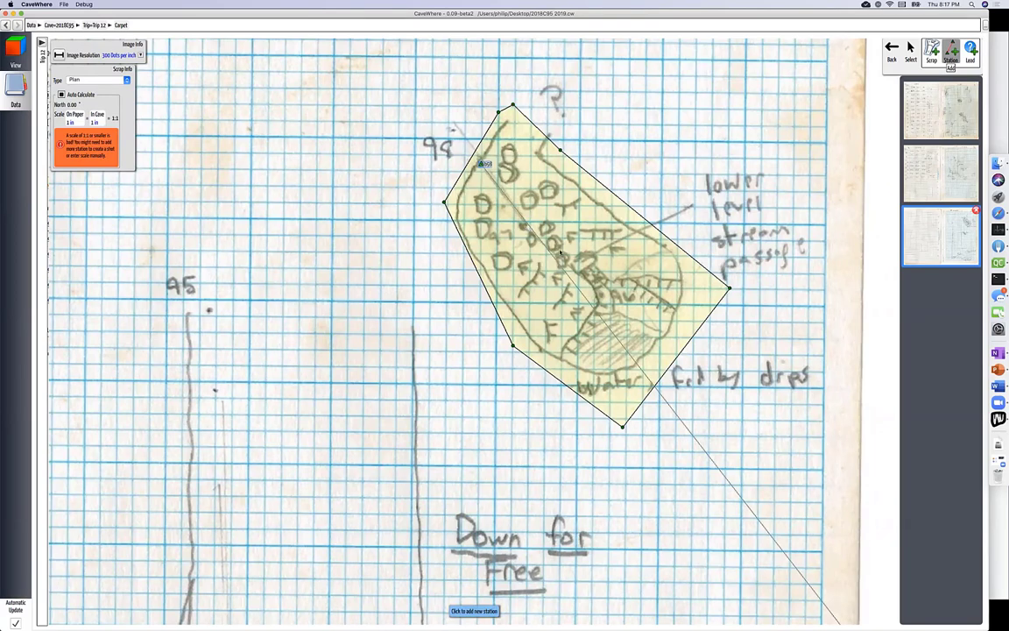
{"action": "left_click", "coordinate": [527, 227]}
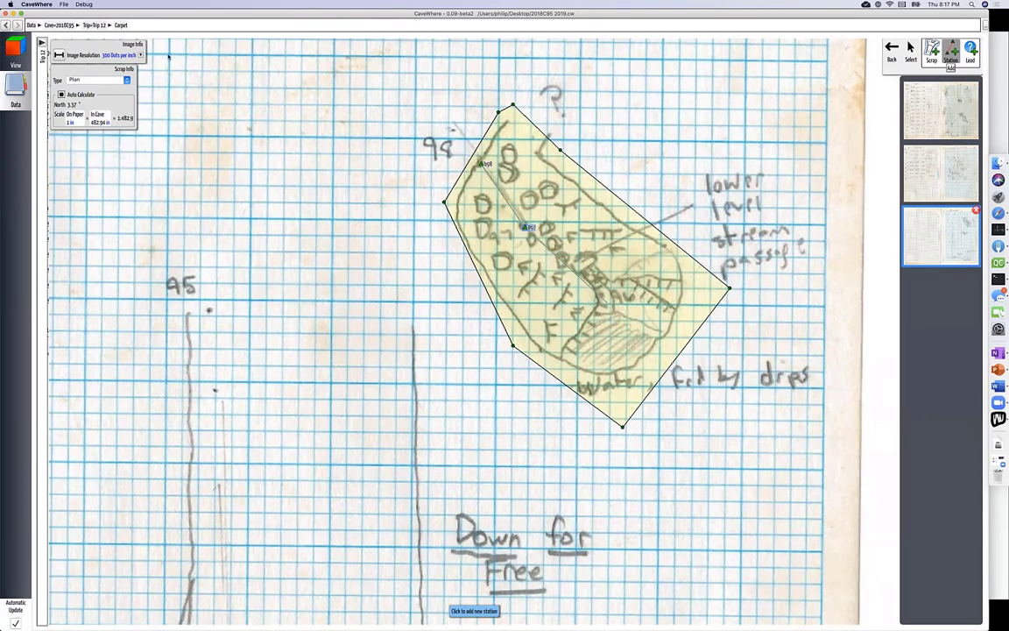
{"action": "left_click", "coordinate": [602, 300]}
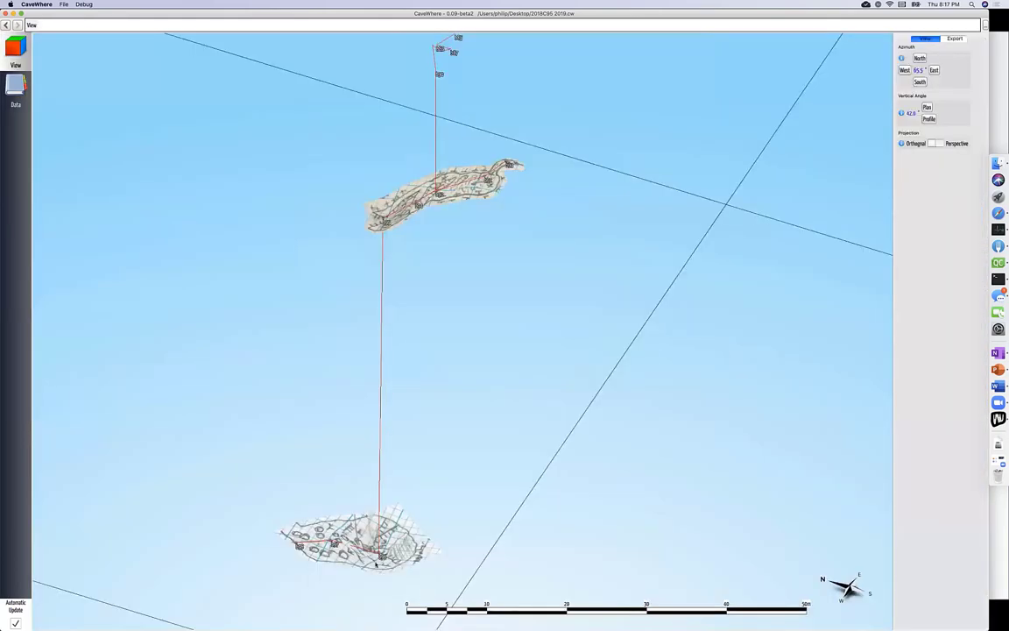
Check the lower carpeted passage at stations b96 to b98 against the upper one in the 3D view.
{"action": "left_click_drag", "start_coordinate": [376, 565], "coordinate": [417, 450]}
{"action": "left_click_drag", "start_coordinate": [410, 356], "coordinate": [472, 223]}
{"action": "scroll", "coordinate": [428, 405], "scroll_direction": "up", "scroll_amount": 8}
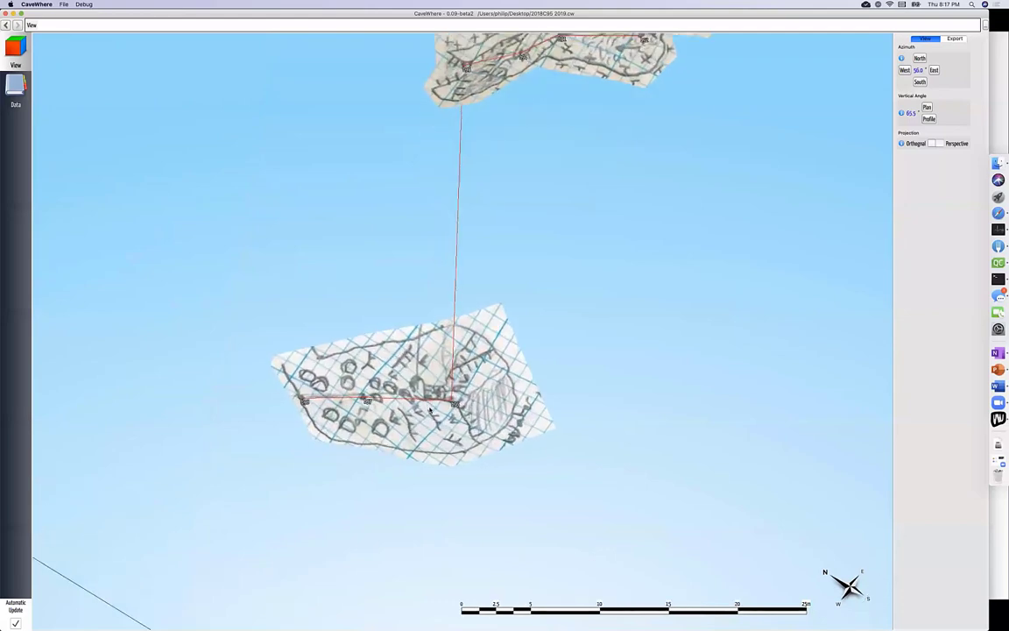
{"action": "mouse_move", "coordinate": [429, 438]}
{"action": "right_mouse_down"}
{"action": "mouse_move", "coordinate": [446, 405]}
{"action": "mouse_move", "coordinate": [304, 396]}
{"action": "mouse_move", "coordinate": [234, 207]}
{"action": "mouse_move", "coordinate": [248, 229]}
{"action": "right_mouse_up"}
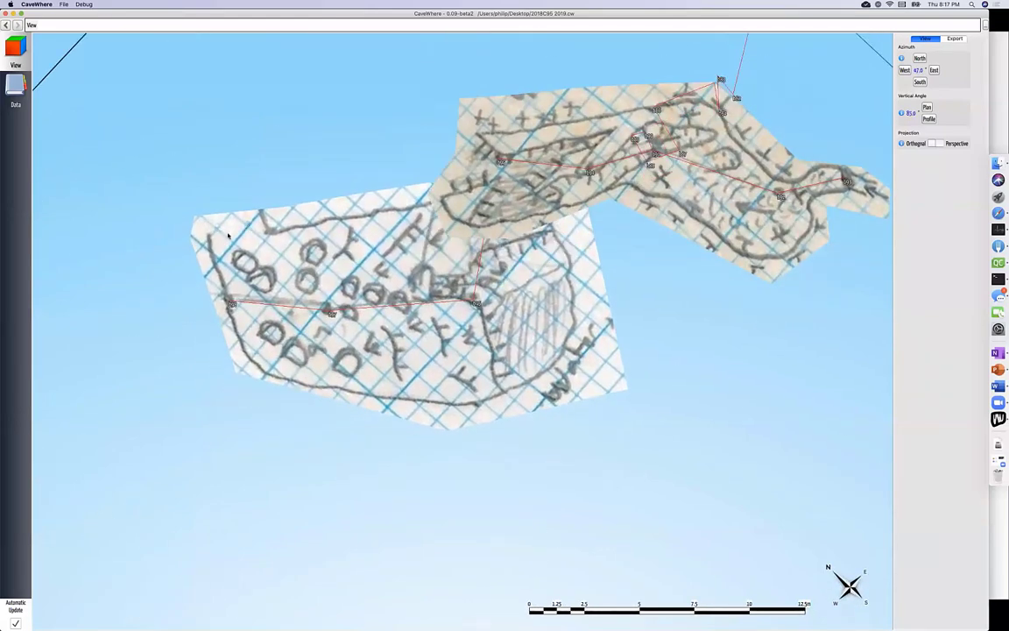
Add a lead of passage type Caynon at the sketch's question mark and a lead described "Lower level" near station b96.
{"action": "left_click", "coordinate": [7, 25]}
{"action": "left_click", "coordinate": [727, 215]}
{"action": "scroll", "coordinate": [593, 298], "scroll_direction": "down", "scroll_amount": 5}
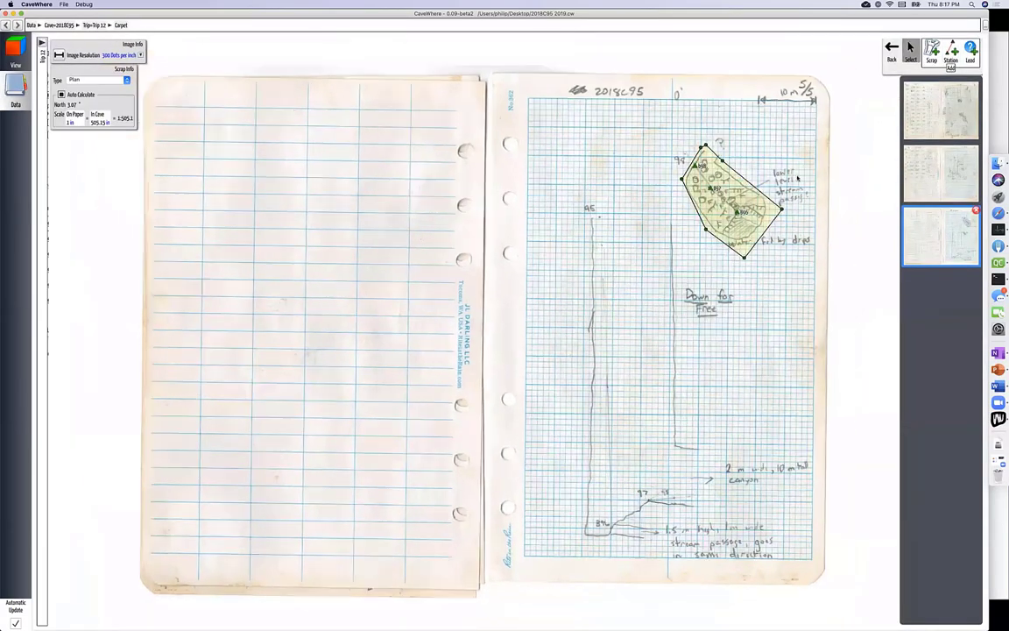
{"action": "scroll", "coordinate": [744, 211], "scroll_direction": "up", "scroll_amount": 10}
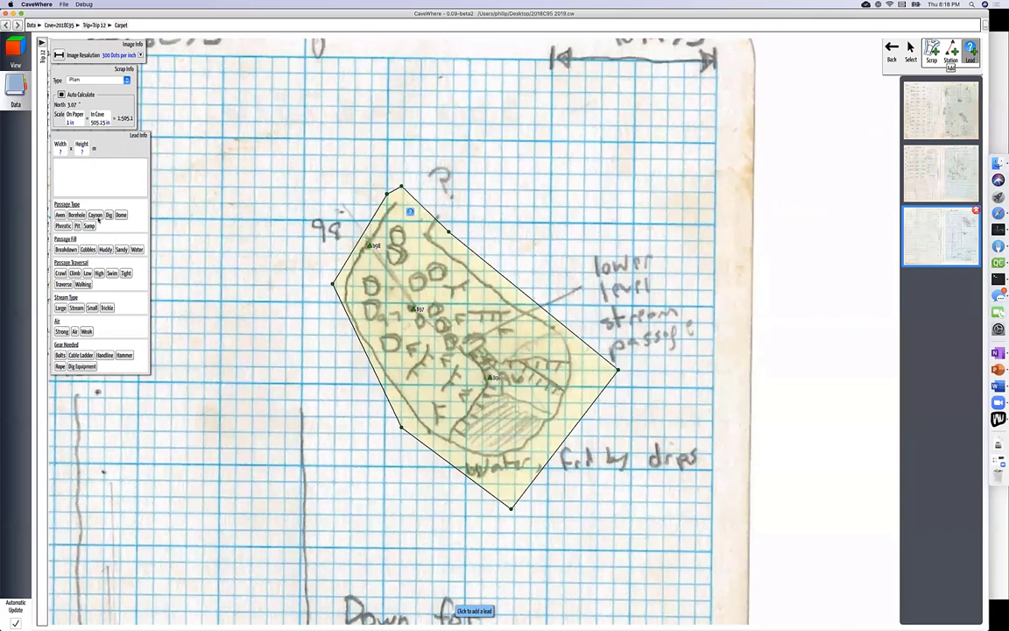
{"action": "left_click", "coordinate": [95, 214]}
{"action": "left_click", "coordinate": [472, 345]}
{"action": "type", "text": "Lower level"}
Inspect the details of the lower-level lead and the canyon lead on the carpeted passage in the 3D view.
{"action": "left_click", "coordinate": [15, 54]}
{"action": "scroll", "coordinate": [367, 249], "scroll_direction": "up", "scroll_amount": 3}
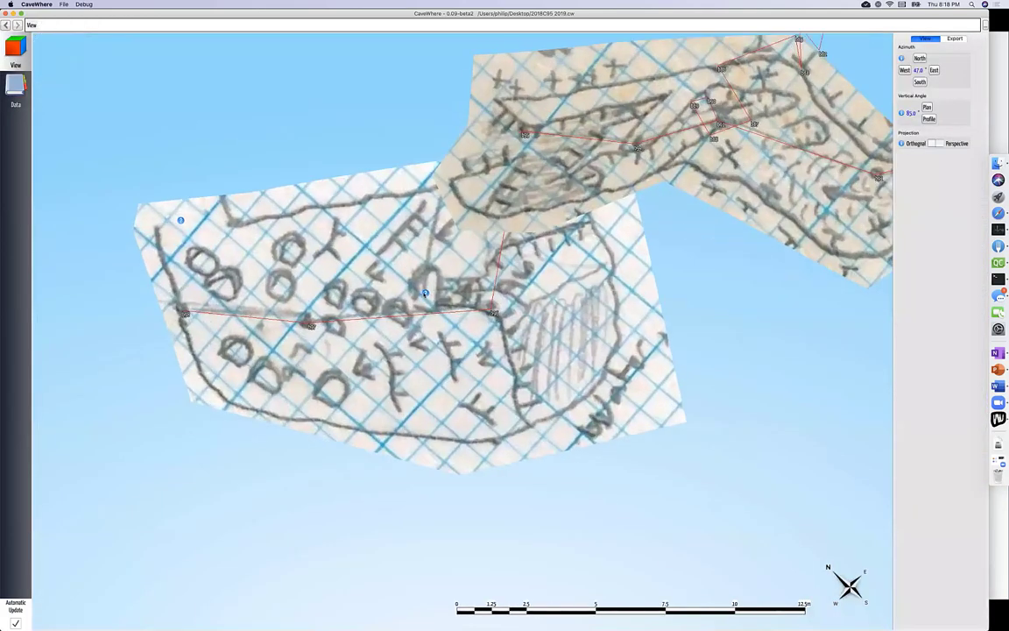
{"action": "right_click_drag", "start_coordinate": [385, 323], "coordinate": [382, 283]}
{"action": "left_click", "coordinate": [419, 314]}
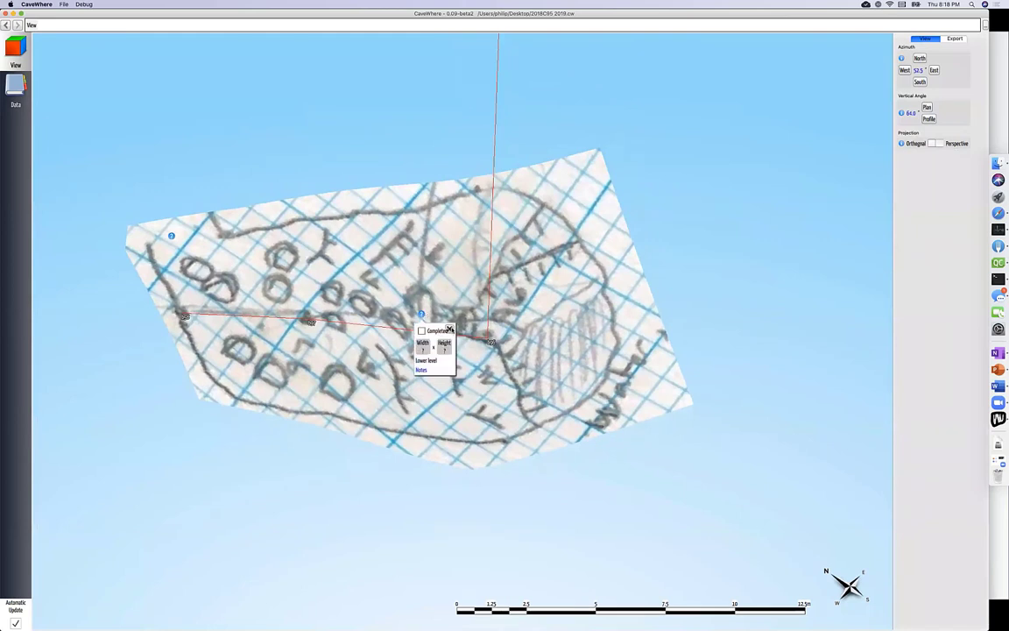
{"action": "left_click", "coordinate": [450, 329]}
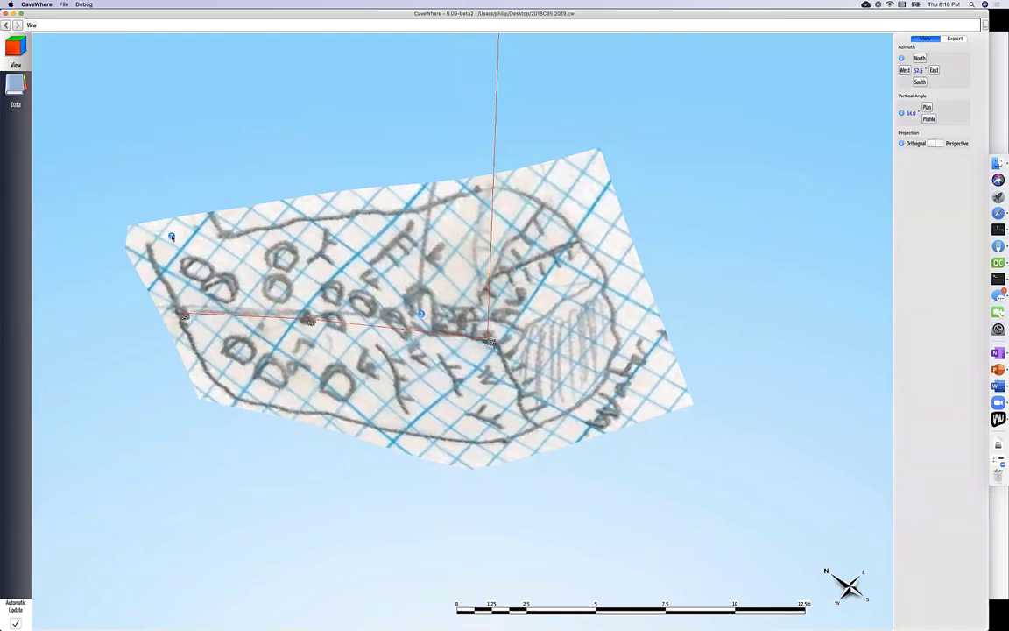
{"action": "left_click", "coordinate": [171, 236]}
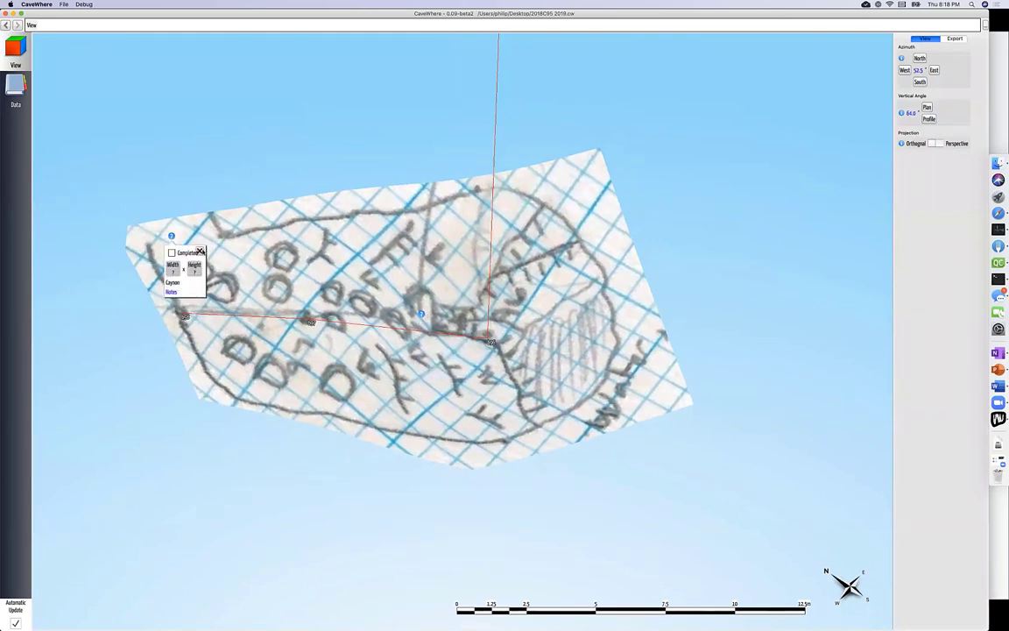
Close the lead's details, reopen the third notes page and examine its scrap, stations and leads up close.
{"action": "left_click", "coordinate": [200, 252]}
{"action": "scroll", "coordinate": [302, 268], "scroll_direction": "down", "scroll_amount": 5}
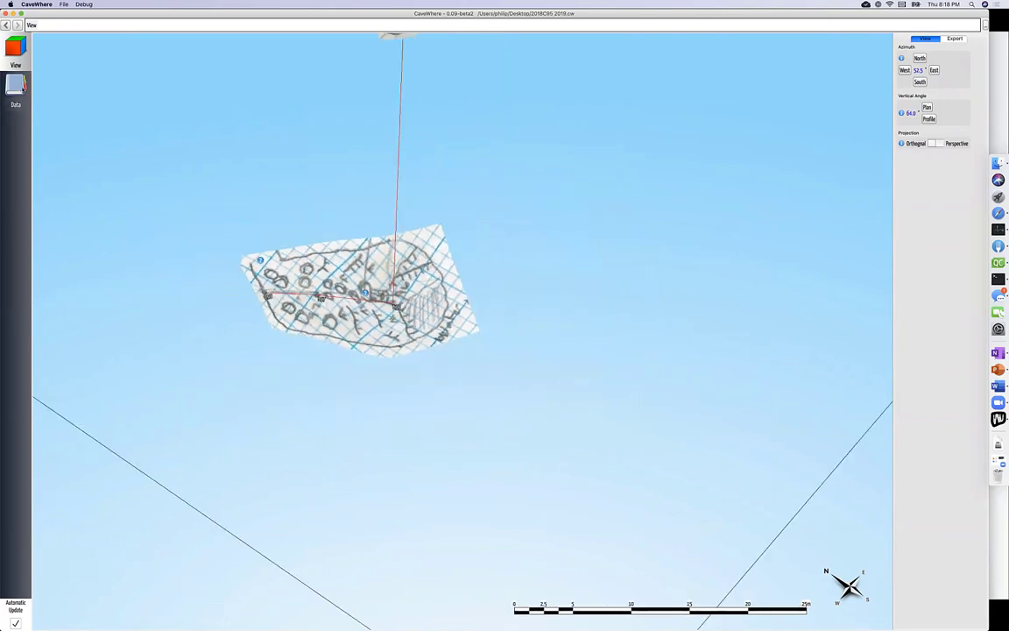
{"action": "left_click", "coordinate": [23, 89]}
{"action": "left_click", "coordinate": [753, 199]}
{"action": "scroll", "coordinate": [760, 211], "scroll_direction": "up", "scroll_amount": 3}
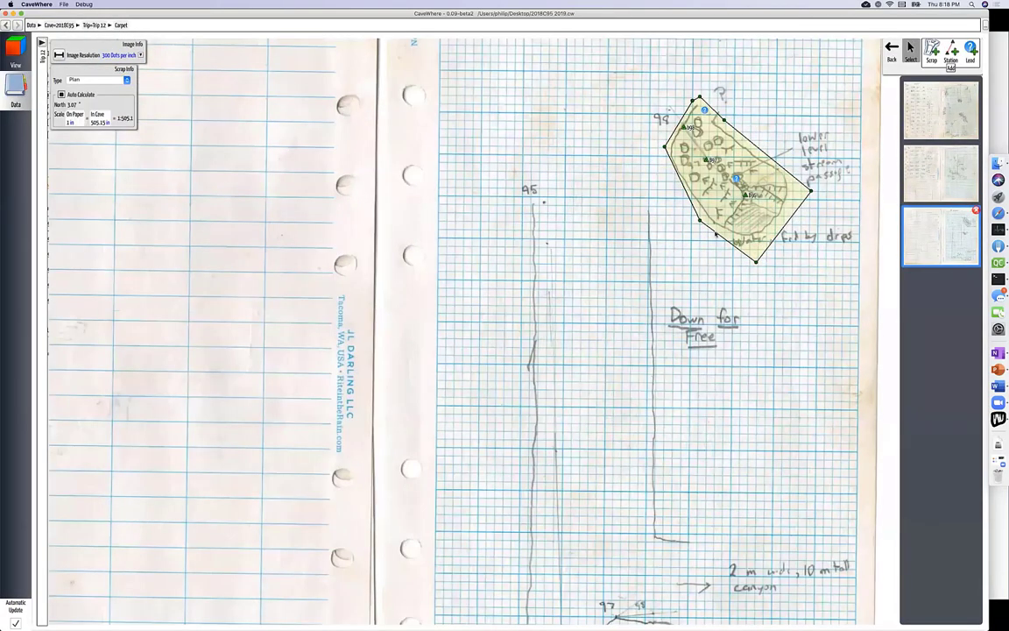
{"action": "scroll", "coordinate": [583, 268], "scroll_direction": "up", "scroll_amount": 5}
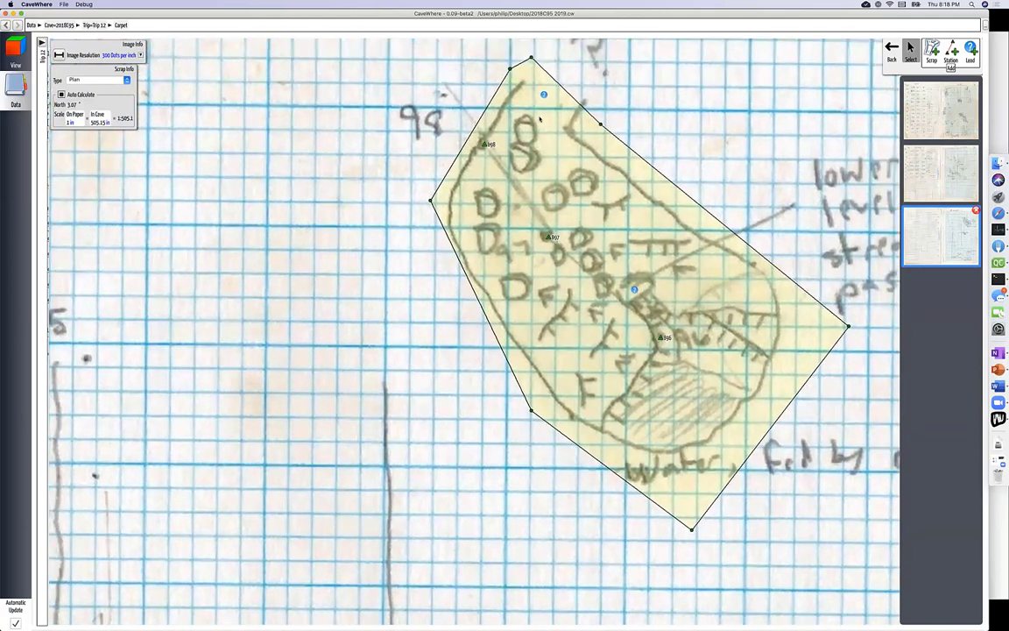
{"action": "left_click_drag", "start_coordinate": [540, 119], "coordinate": [507, 139]}
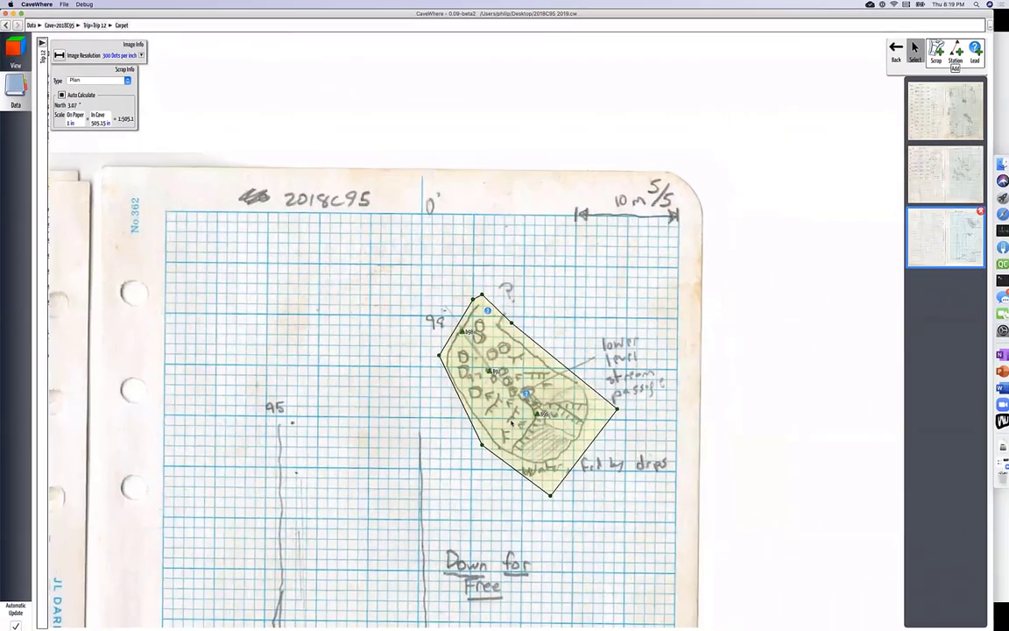
{"action": "scroll", "coordinate": [548, 329], "scroll_direction": "up", "scroll_amount": 2}
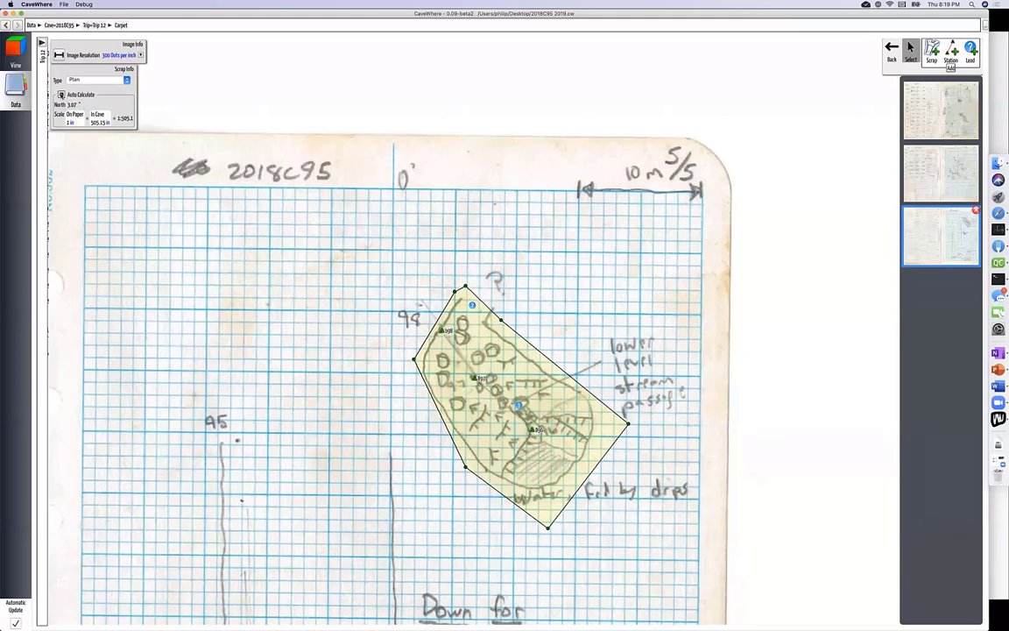
Turn off the scrap's automatic calculation and try to measure its scale at the 10 m scale bar.
{"action": "left_click", "coordinate": [59, 93]}
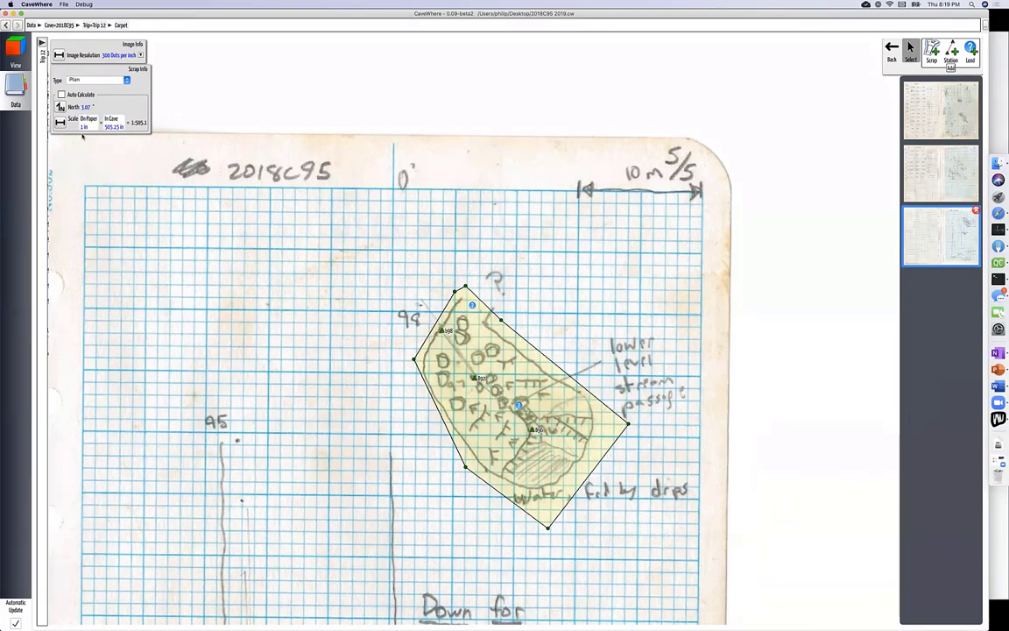
{"action": "left_click", "coordinate": [60, 122]}
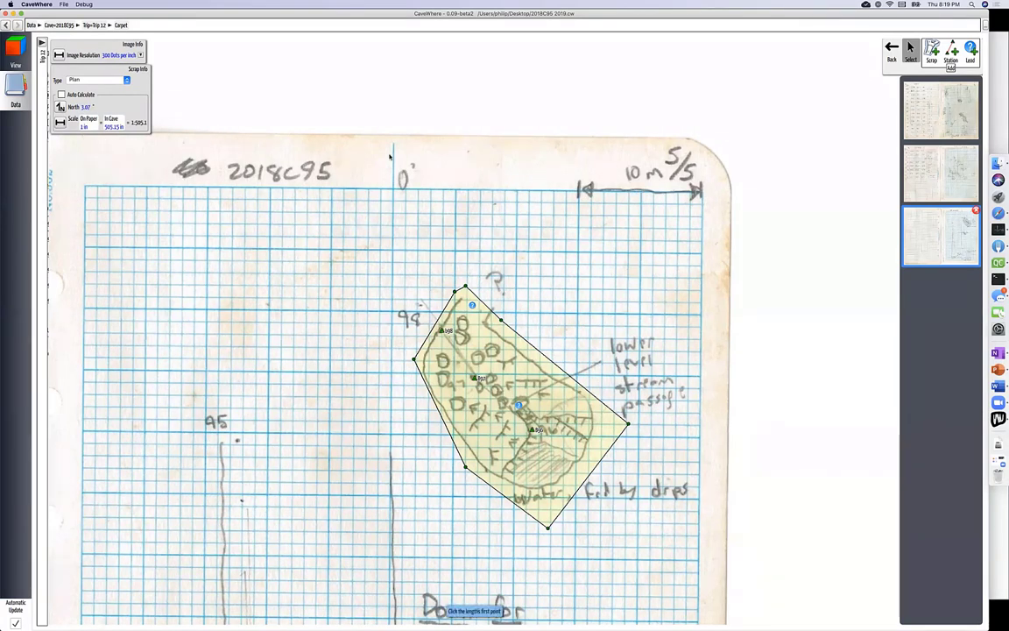
{"action": "left_click", "coordinate": [581, 193]}
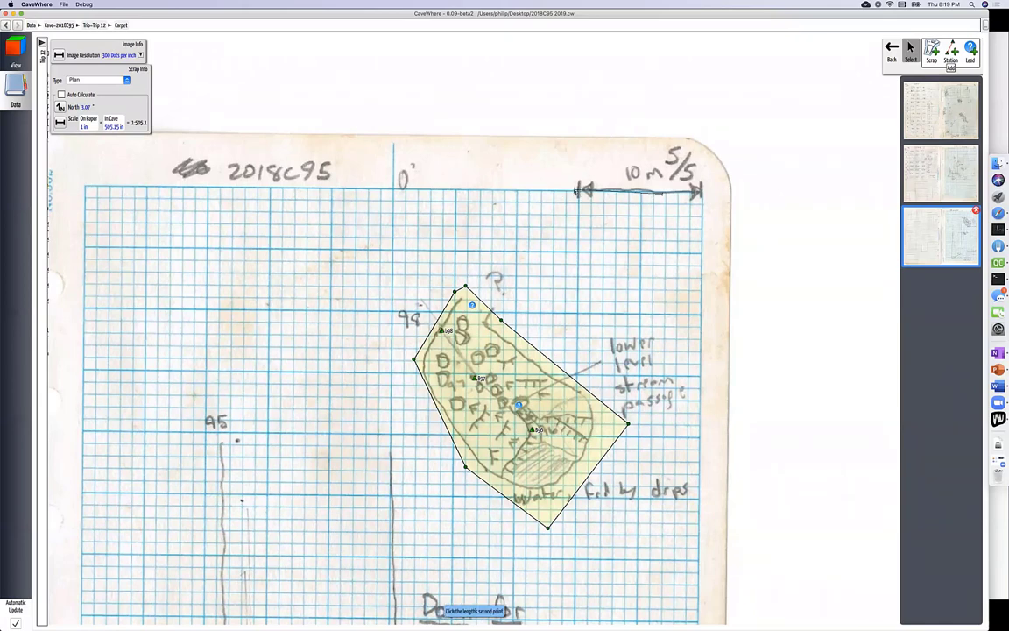
{"action": "left_click", "coordinate": [584, 194]}
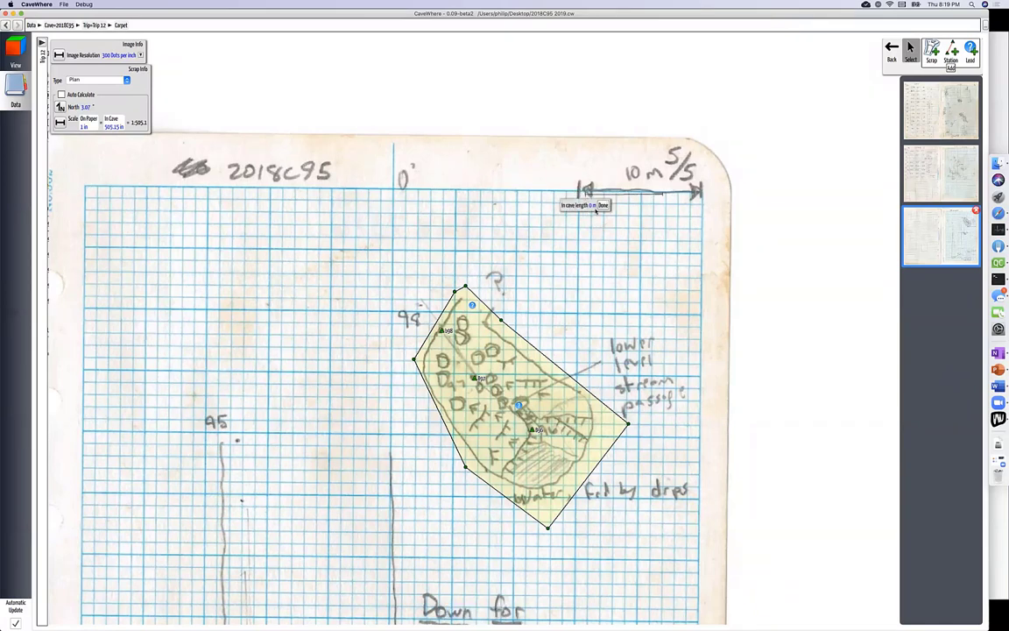
{"action": "left_click", "coordinate": [612, 210]}
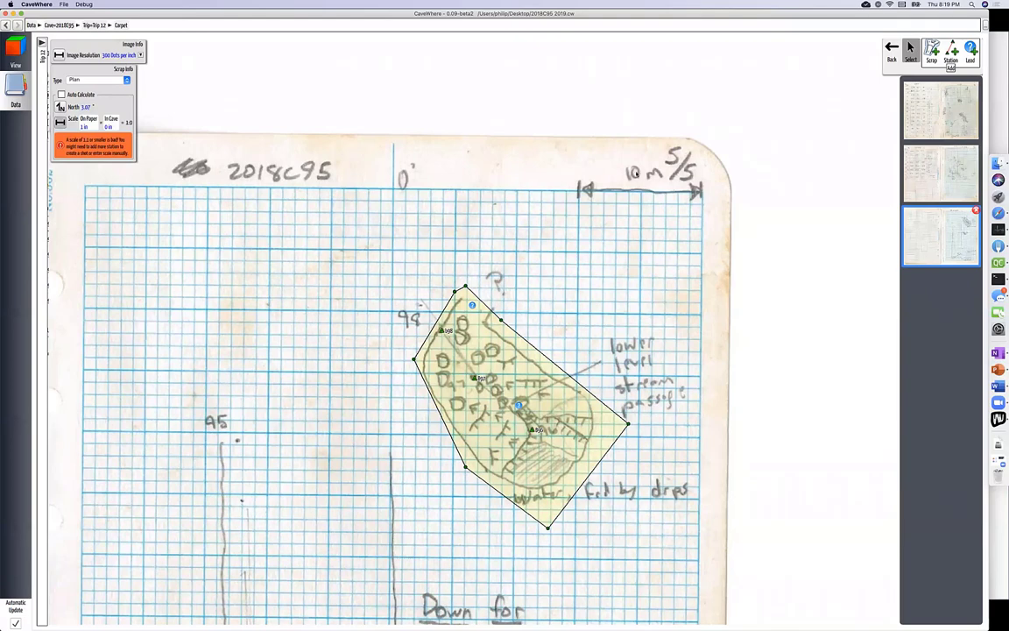
Set the scrap's scale by measuring the full sketched scale bar with an in-cave length of 10 m.
{"action": "left_click", "coordinate": [61, 122]}
{"action": "left_click", "coordinate": [581, 192]}
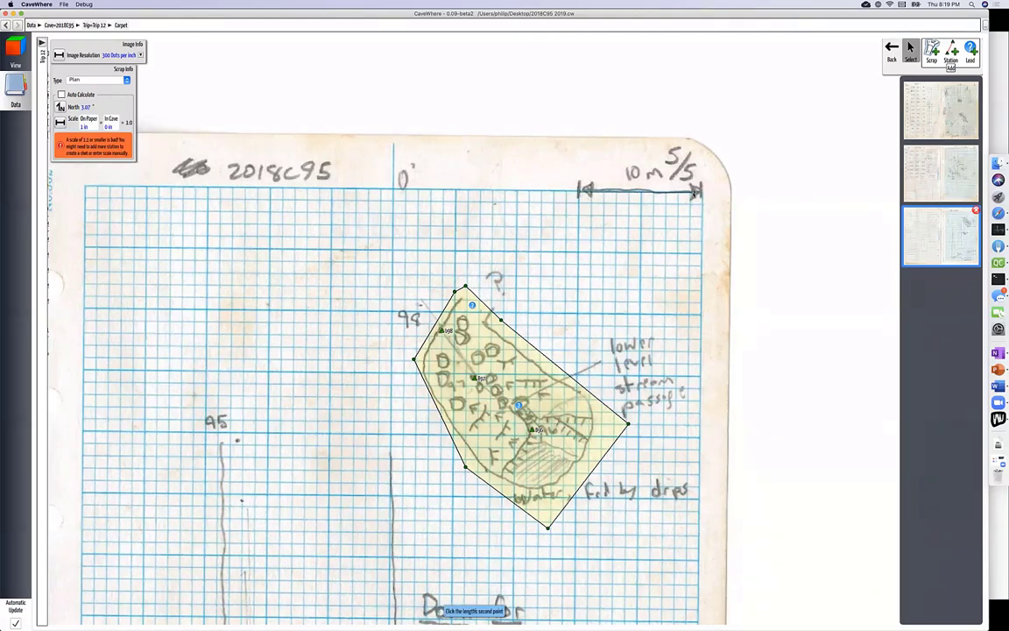
{"action": "left_click", "coordinate": [700, 191]}
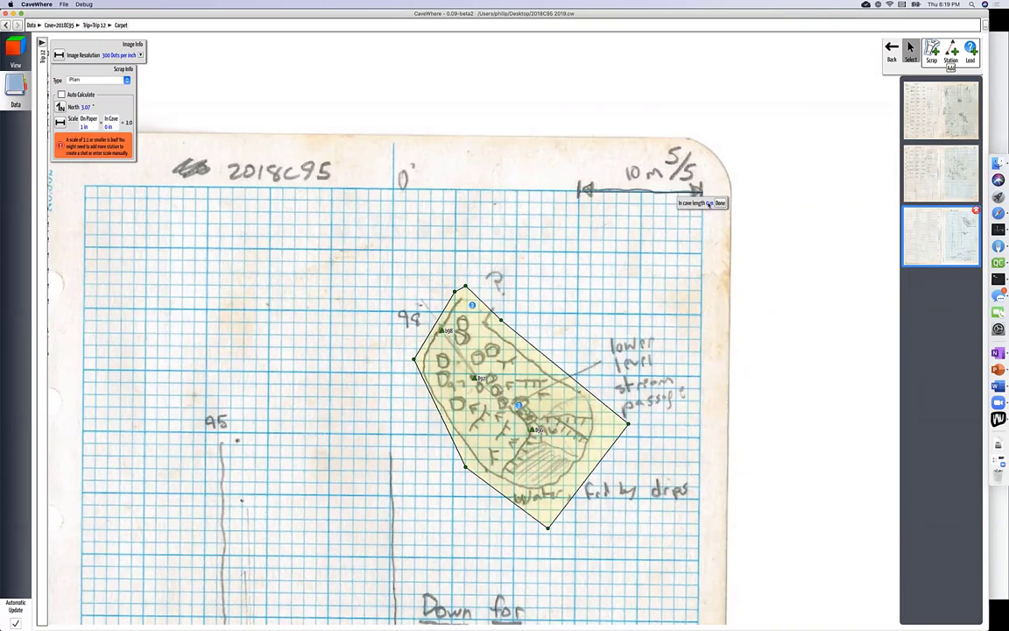
{"action": "double_click", "coordinate": [710, 204]}
{"action": "type", "text": "10"}
{"action": "left_click", "coordinate": [720, 204]}
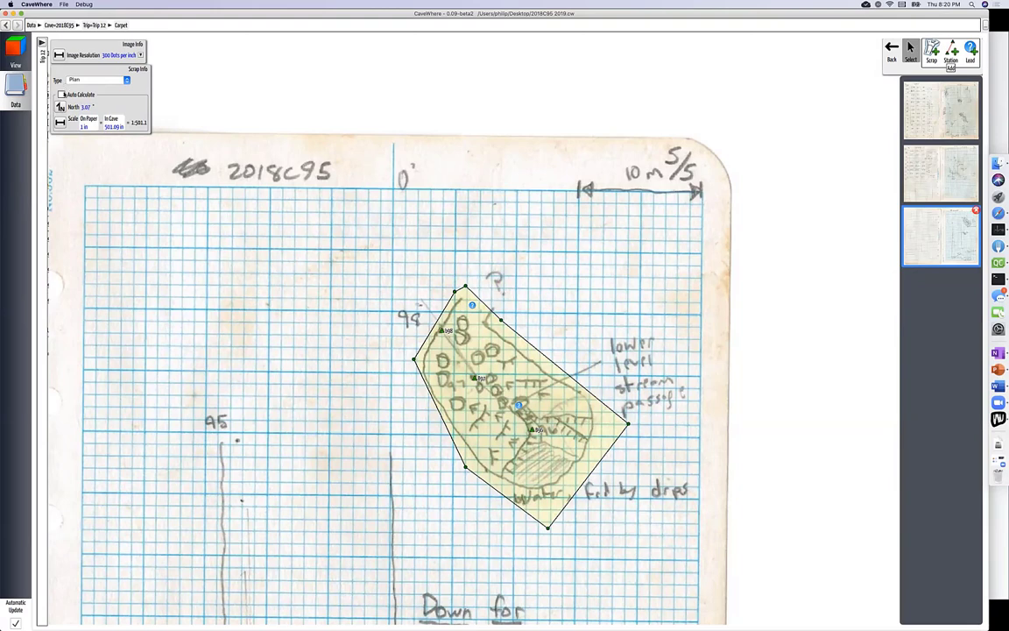
Set the scrap's north direction by tracing the page's vertical 0° line upward.
{"action": "left_click", "coordinate": [58, 104]}
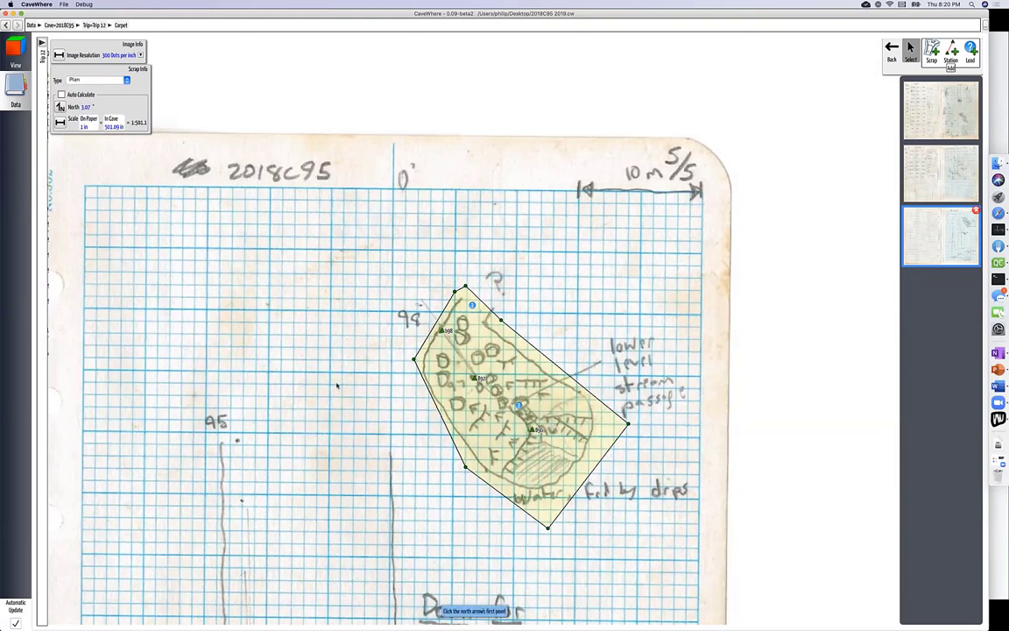
{"action": "left_click", "coordinate": [392, 452]}
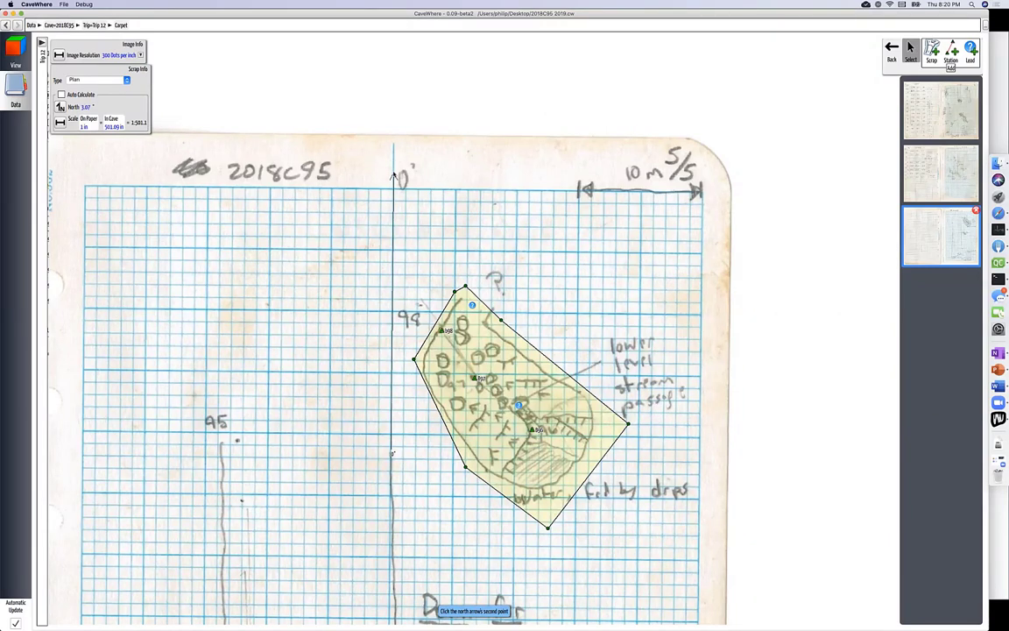
{"action": "left_click", "coordinate": [393, 176]}
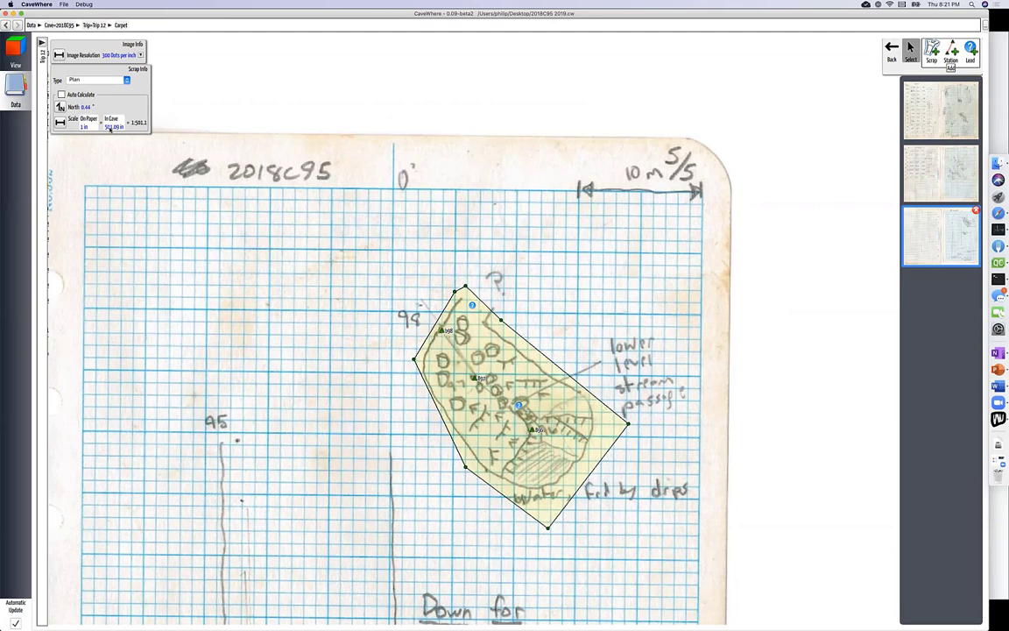
Set the scrap's in-cave scale length to 100 in and check the distorted carpet in the 3D view.
{"action": "left_click", "coordinate": [114, 127]}
{"action": "type", "text": "100"}
{"action": "key", "text": "Return"}
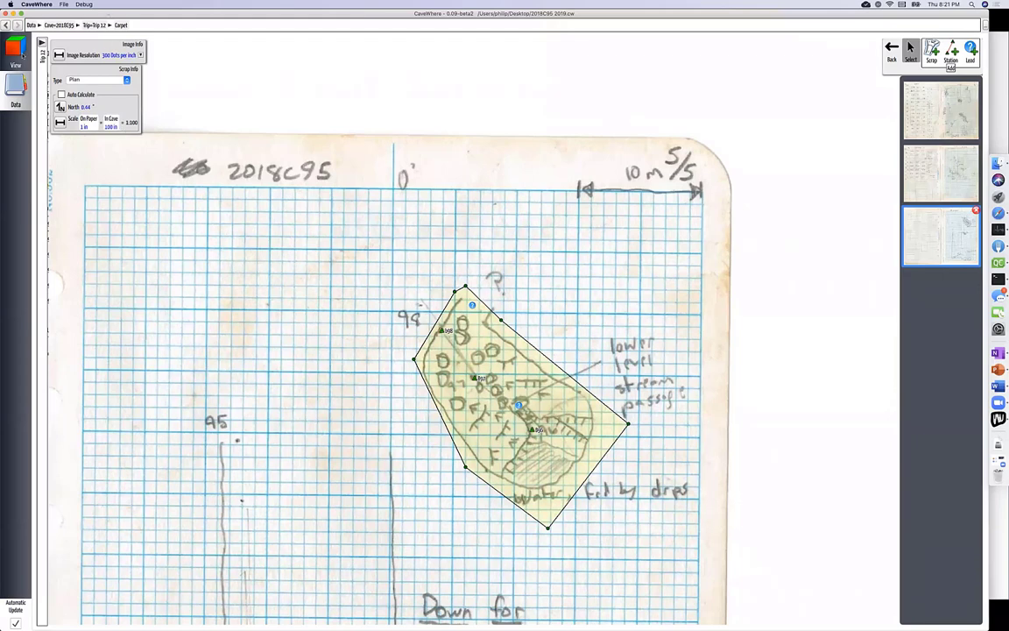
{"action": "scroll", "coordinate": [331, 298], "scroll_direction": "up", "scroll_amount": 4}
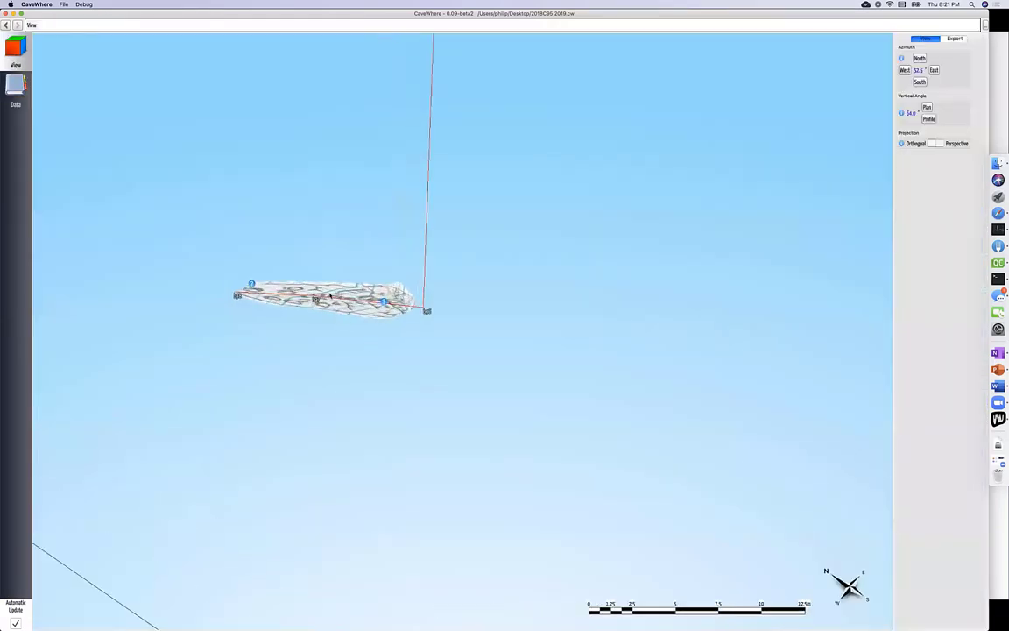
{"action": "right_click_drag", "start_coordinate": [332, 298], "coordinate": [456, 384]}
{"action": "scroll", "coordinate": [374, 304], "scroll_direction": "up", "scroll_amount": 3}
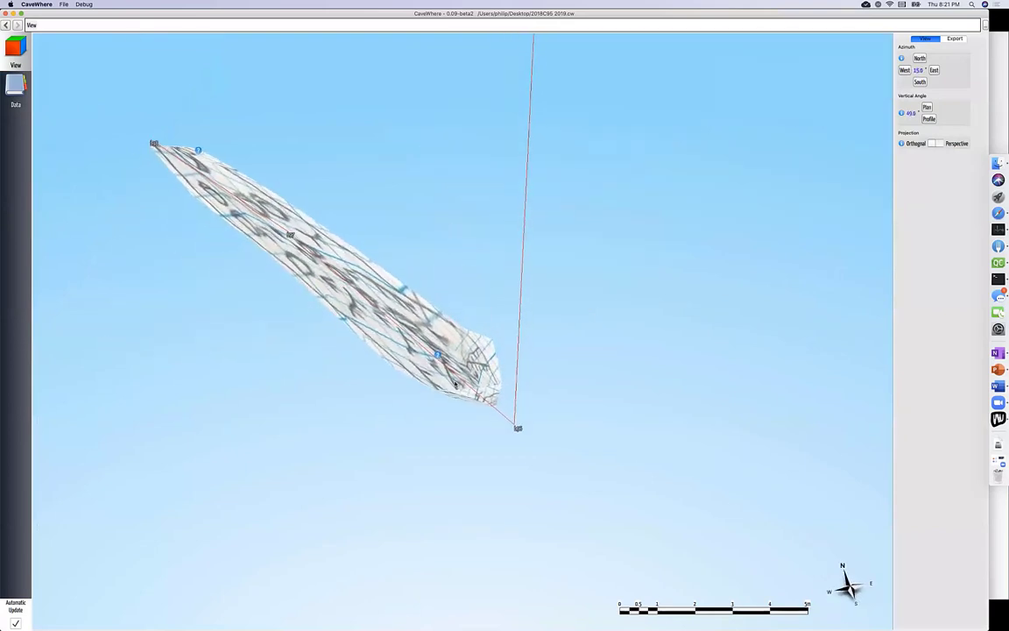
{"action": "right_click_drag", "start_coordinate": [298, 273], "coordinate": [411, 341]}
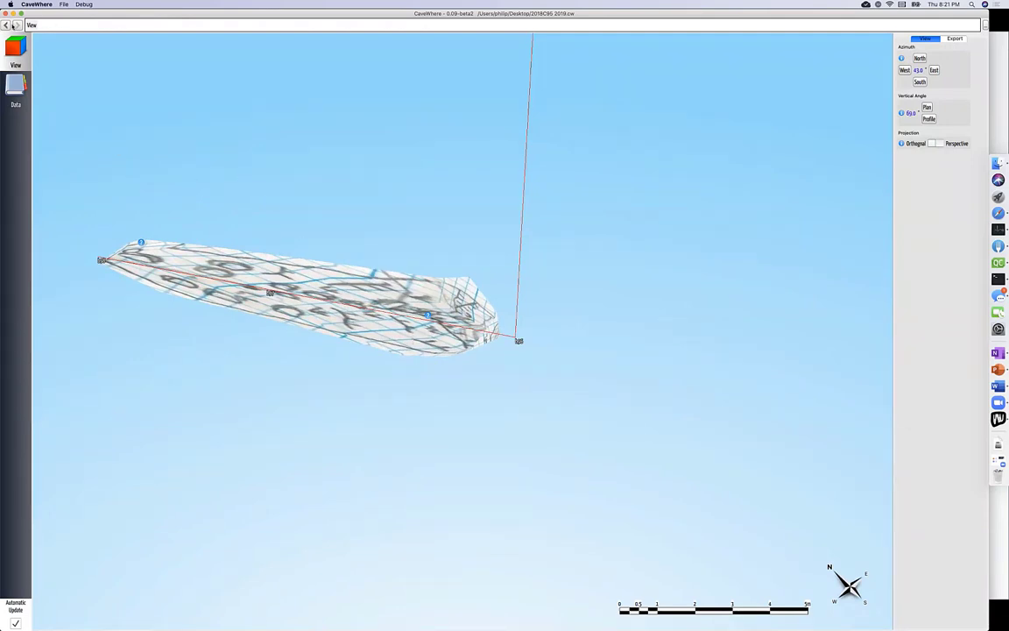
Set the scrap's in-cave scale length to 1000 in and check the resulting carpet in the 3D view.
{"action": "left_click", "coordinate": [7, 25]}
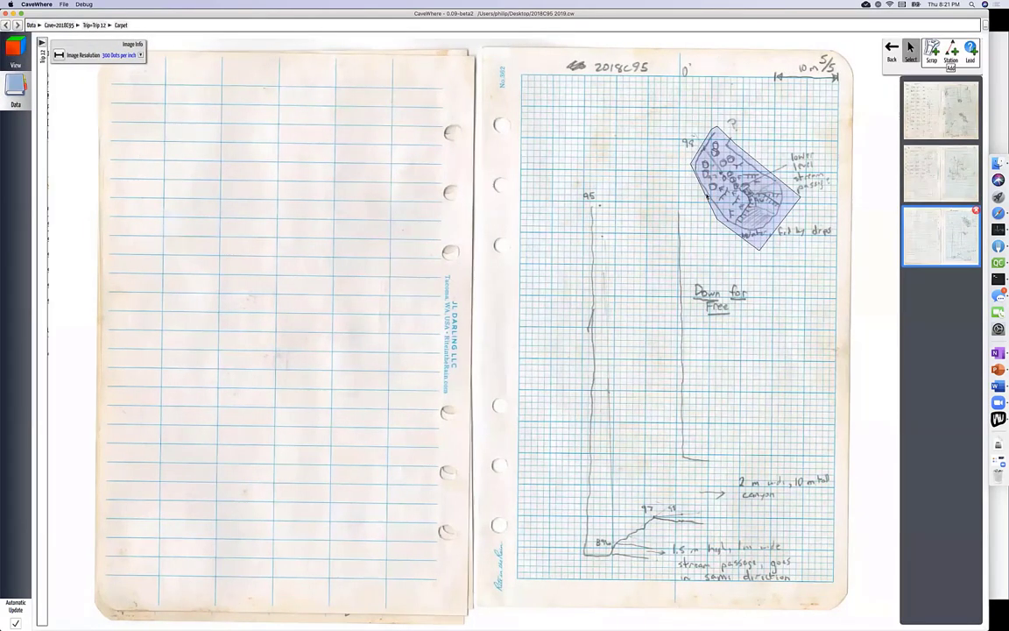
{"action": "left_click", "coordinate": [707, 198]}
{"action": "double_click", "coordinate": [110, 127]}
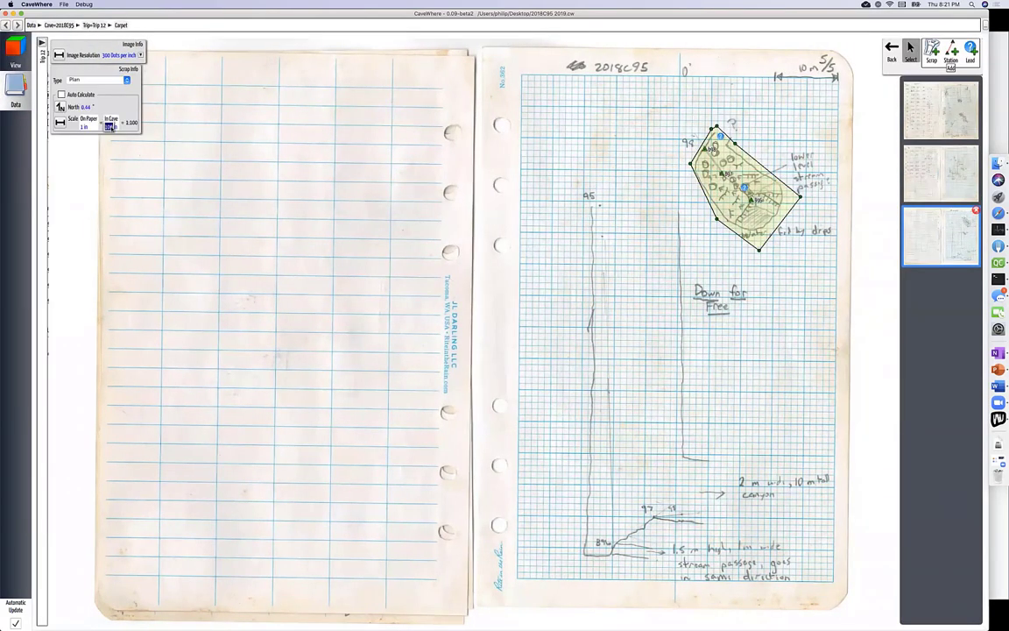
{"action": "type", "text": "1000"}
{"action": "left_click", "coordinate": [13, 51]}
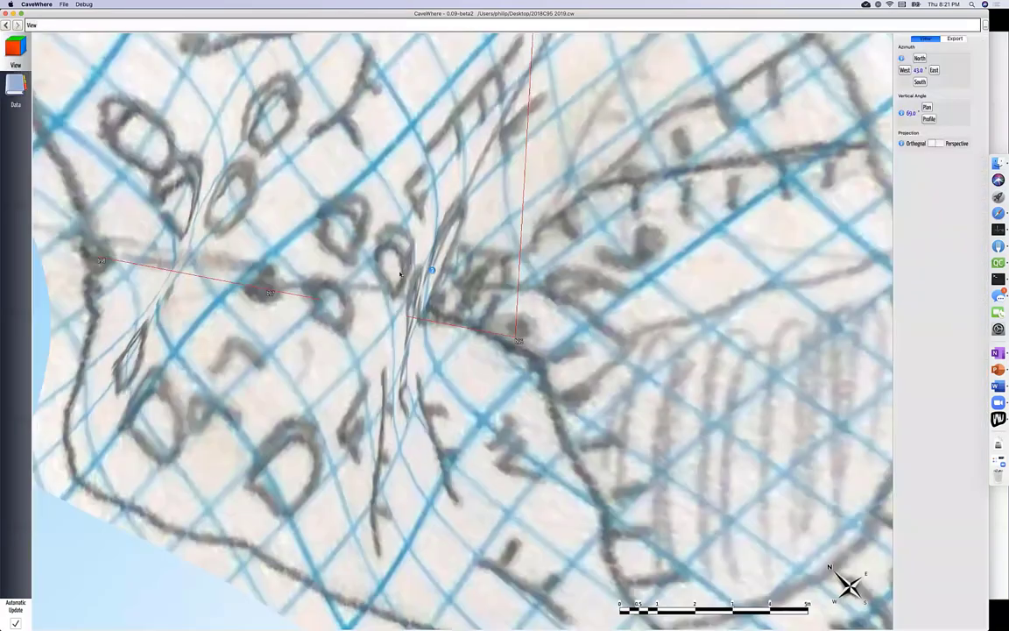
{"action": "scroll", "coordinate": [399, 273], "scroll_direction": "down", "scroll_amount": 8}
{"action": "mouse_move", "coordinate": [423, 335]}
{"action": "right_mouse_down"}
{"action": "mouse_move", "coordinate": [402, 293]}
{"action": "mouse_move", "coordinate": [445, 305]}
{"action": "right_mouse_up"}
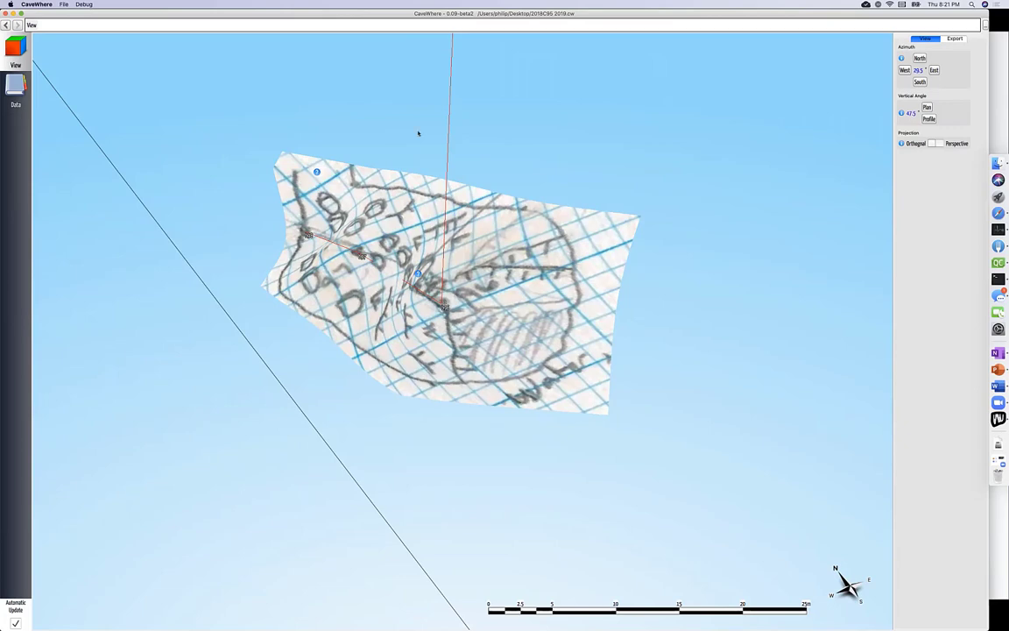
Turn automatic calculation of north and scale back on for the third page's scrap.
{"action": "left_click", "coordinate": [16, 87]}
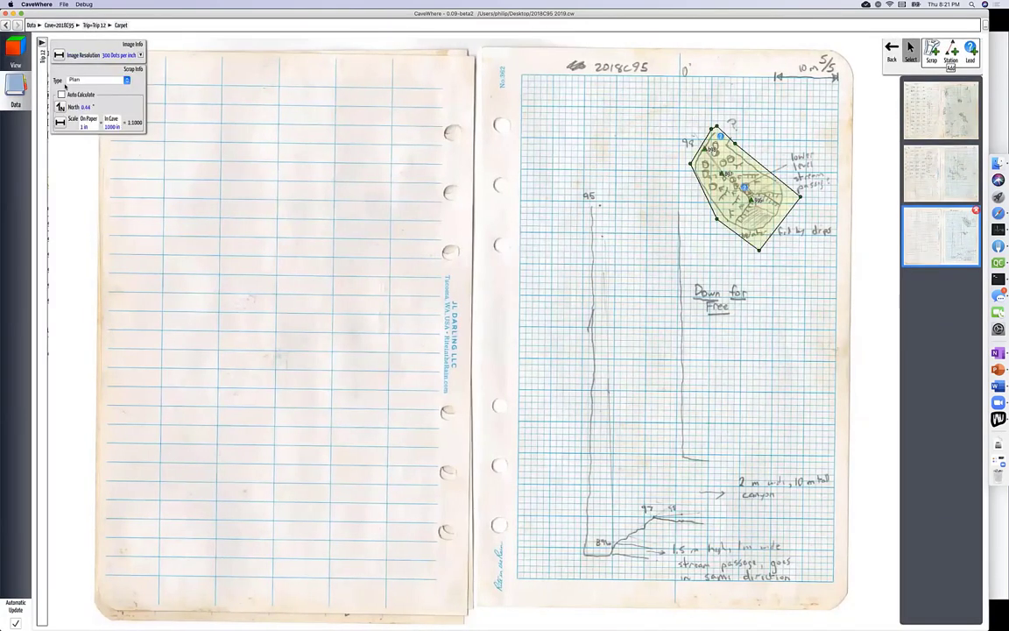
{"action": "left_click", "coordinate": [60, 92]}
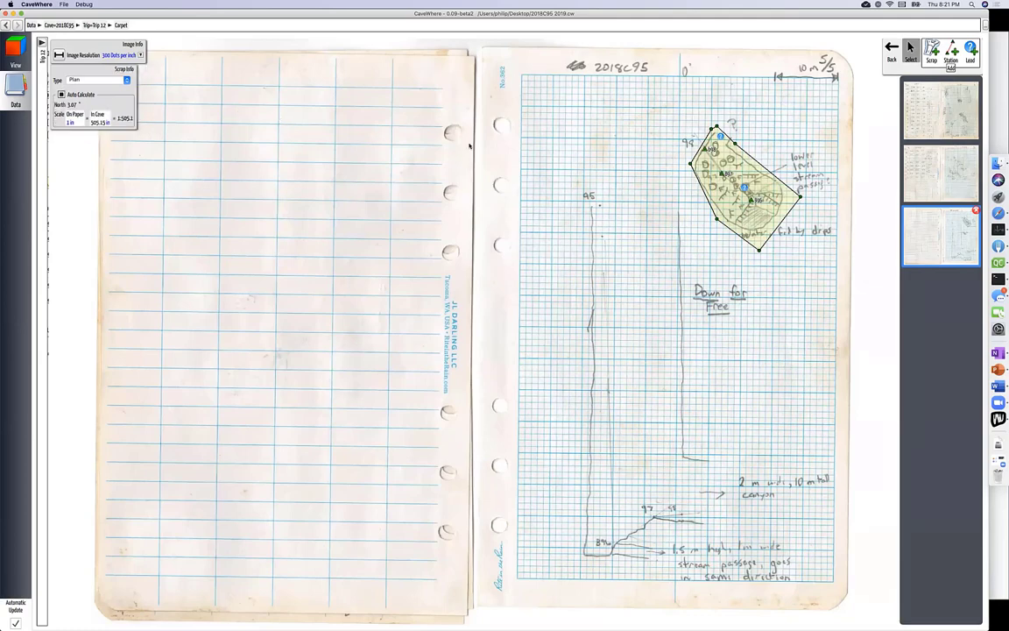
Trace a new scrap around the pit's profile sketch, from station 95 down to the canyon and stream passage.
{"action": "scroll", "coordinate": [771, 180], "scroll_direction": "up", "scroll_amount": 3}
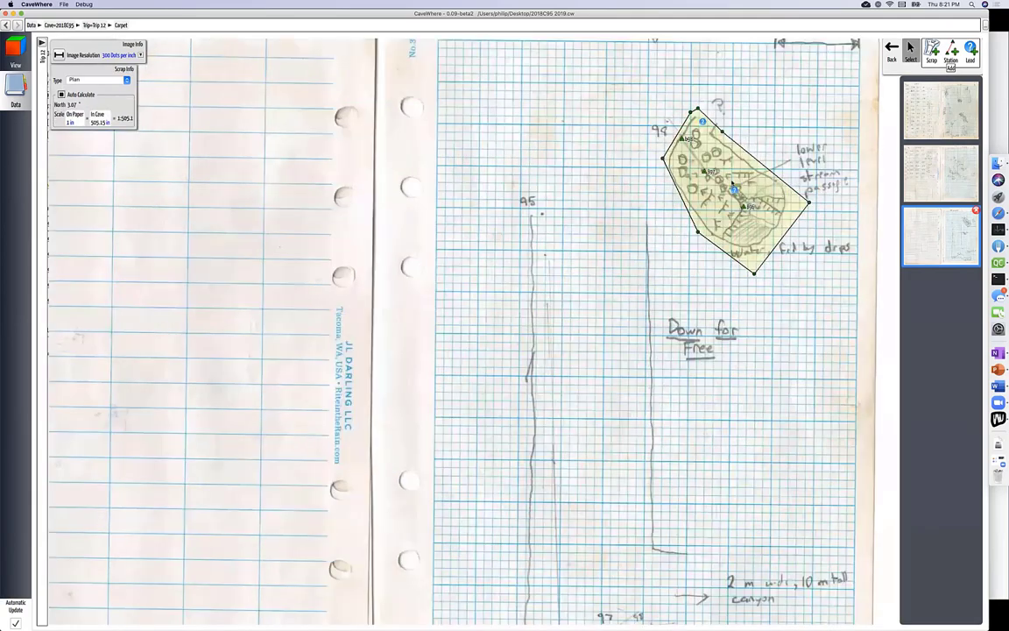
{"action": "scroll", "coordinate": [767, 180], "scroll_direction": "down", "scroll_amount": 5}
{"action": "scroll", "coordinate": [732, 183], "scroll_direction": "up", "scroll_amount": 5}
{"action": "scroll", "coordinate": [597, 254], "scroll_direction": "up", "scroll_amount": 2}
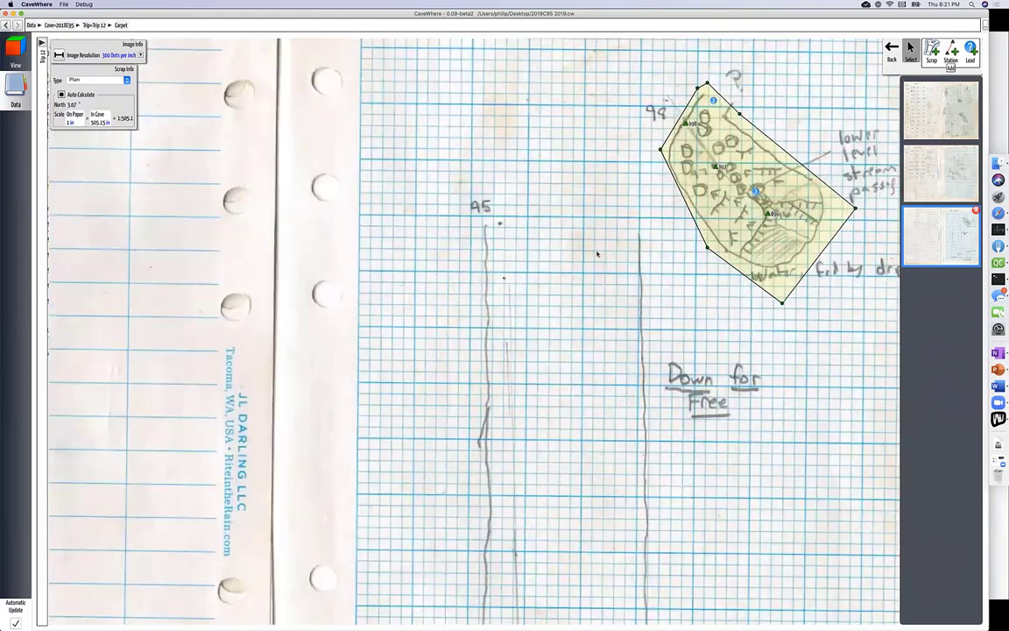
{"action": "scroll", "coordinate": [516, 355], "scroll_direction": "down", "scroll_amount": 5}
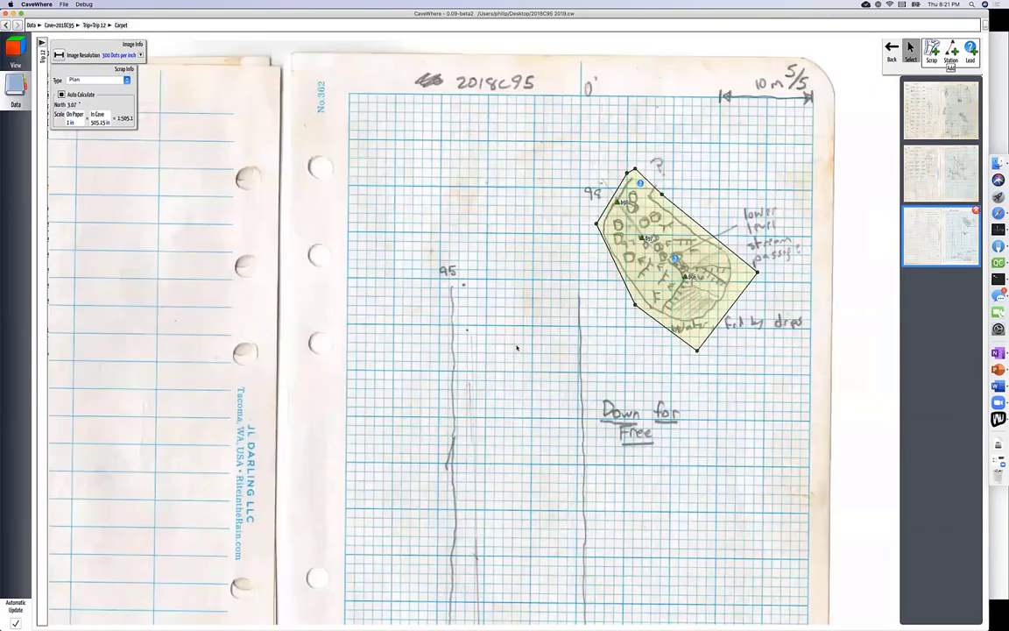
{"action": "scroll", "coordinate": [516, 355], "scroll_direction": "down", "scroll_amount": 2}
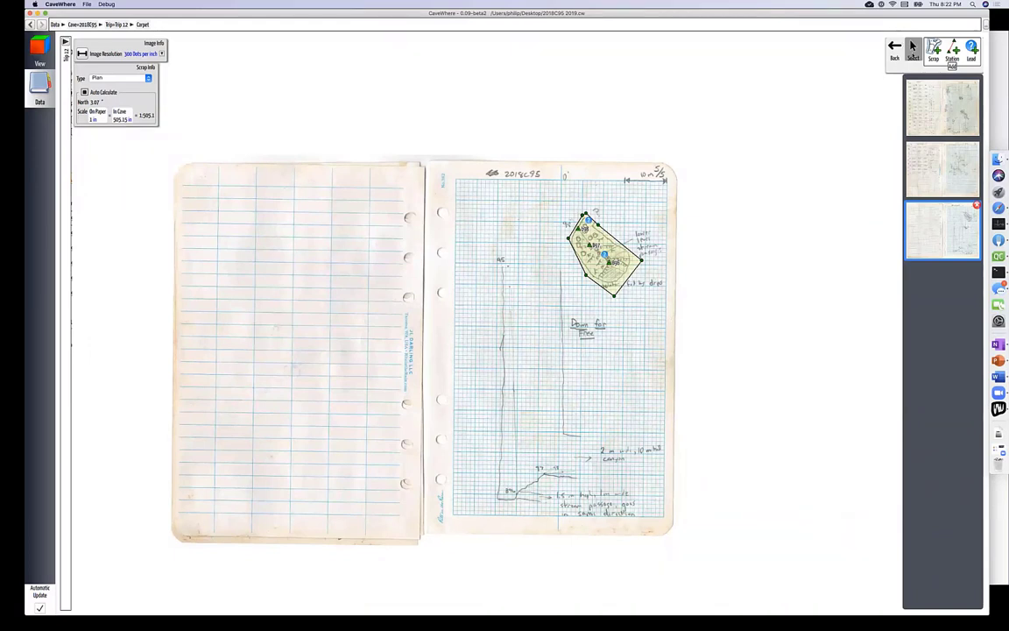
{"action": "left_click", "coordinate": [934, 47]}
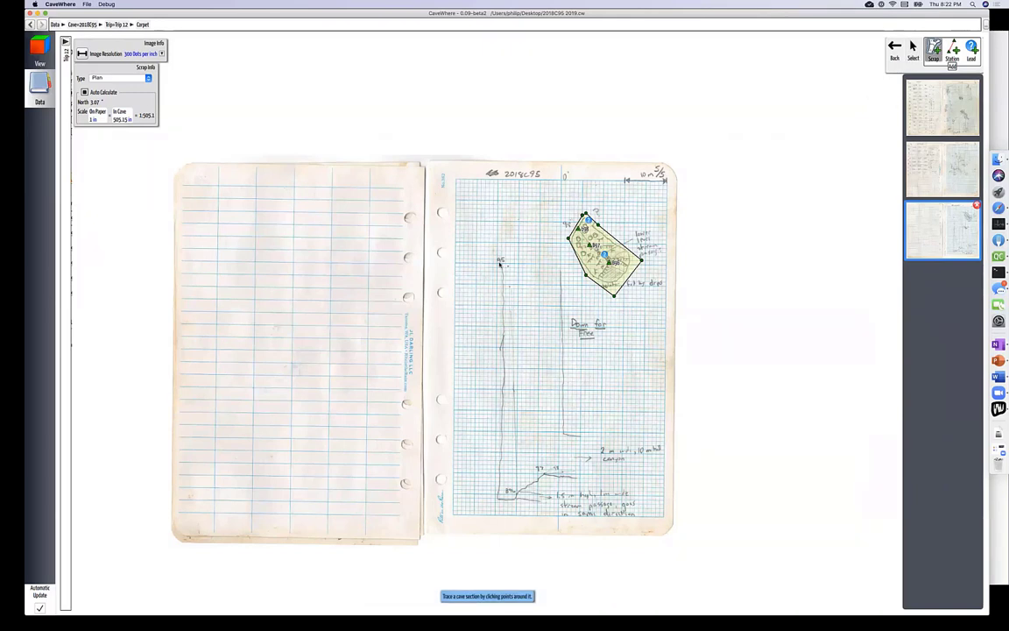
{"action": "left_click", "coordinate": [489, 261]}
{"action": "left_click", "coordinate": [570, 267]}
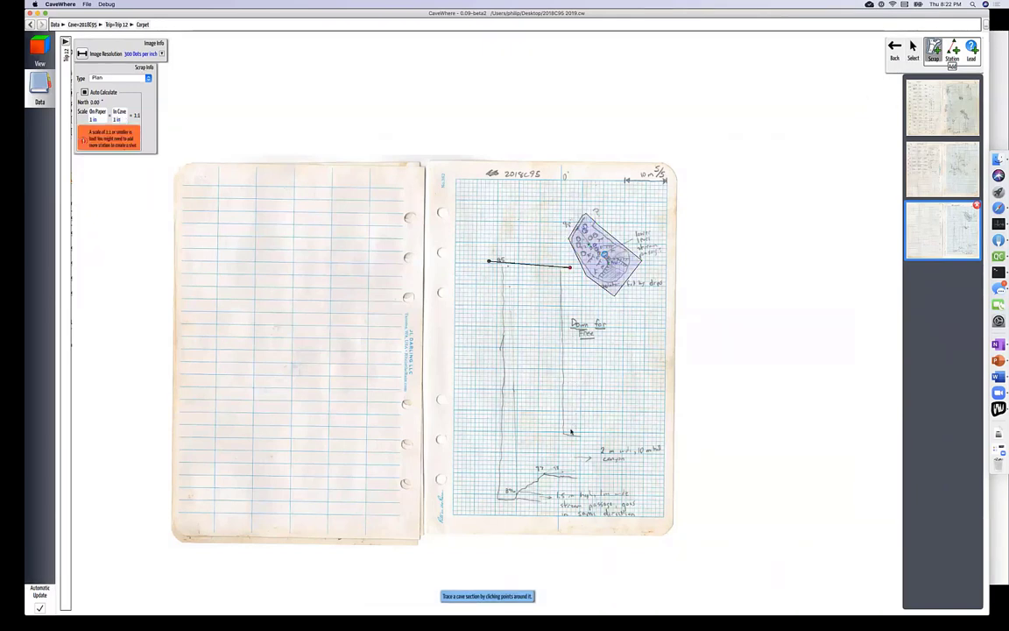
{"action": "left_click", "coordinate": [571, 430]}
{"action": "left_click", "coordinate": [595, 432]}
{"action": "left_click", "coordinate": [587, 480]}
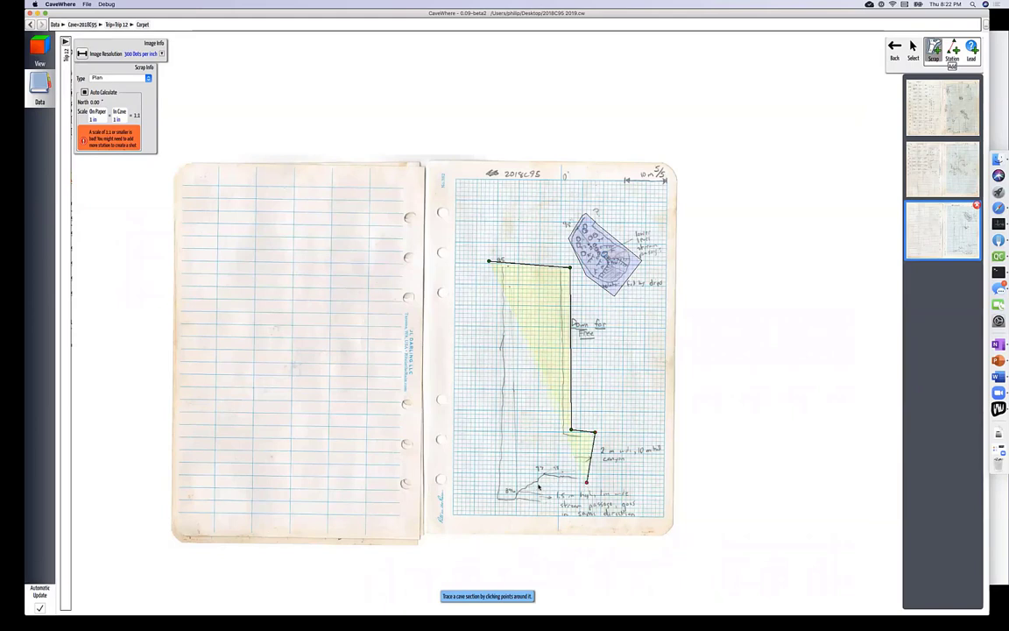
{"action": "left_click", "coordinate": [545, 481]}
{"action": "left_click", "coordinate": [537, 486]}
{"action": "left_click", "coordinate": [560, 491]}
{"action": "left_click", "coordinate": [552, 510]}
{"action": "left_click", "coordinate": [497, 505]}
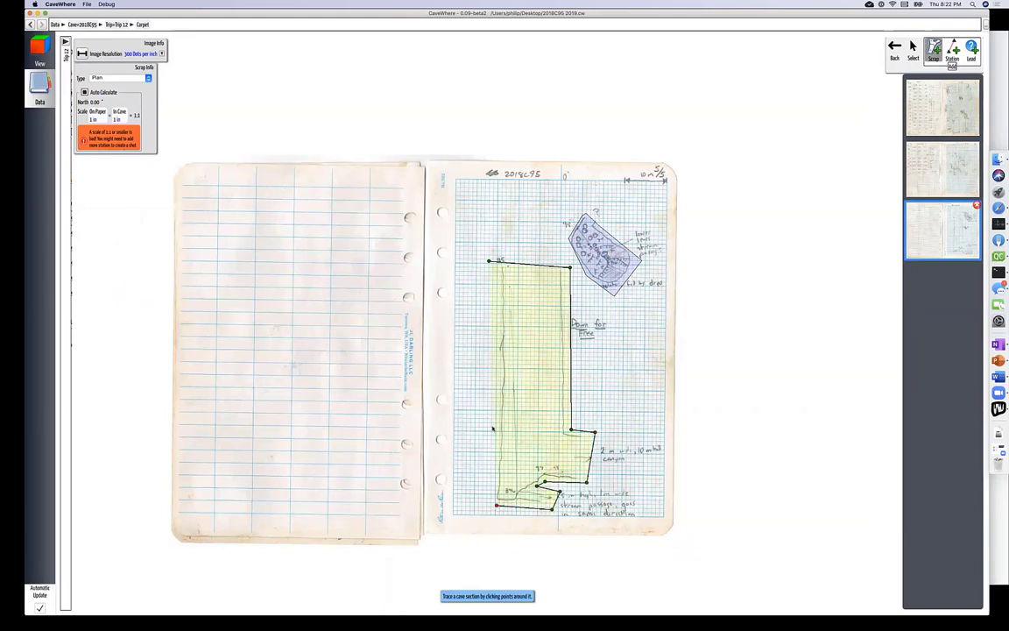
{"action": "left_click", "coordinate": [947, 43]}
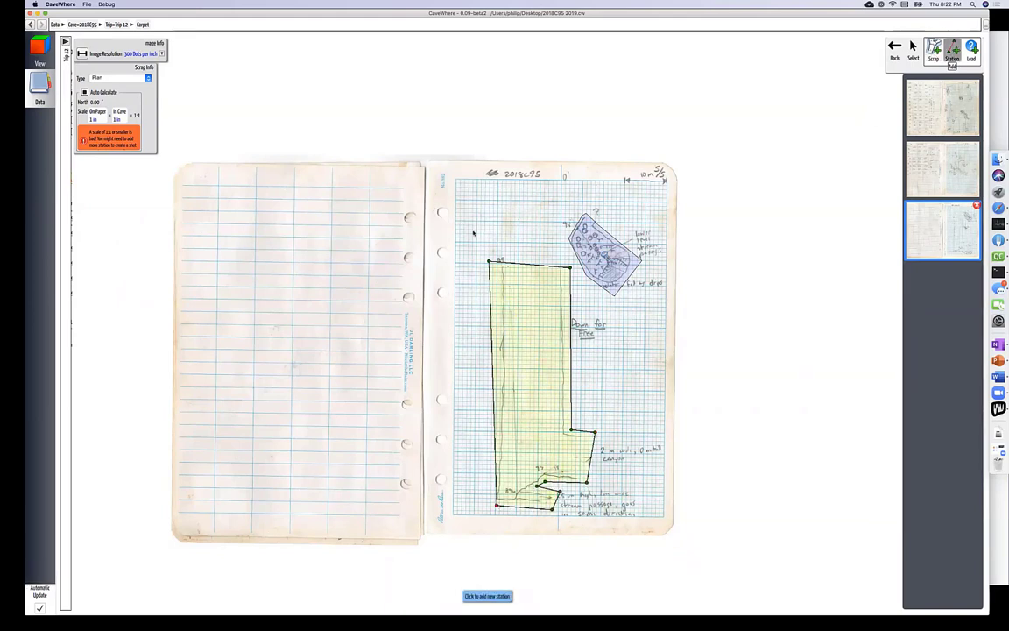
Place station 95 at the top of the pit's profile scrap.
{"action": "scroll", "coordinate": [467, 228], "scroll_direction": "up", "scroll_amount": 4}
{"action": "scroll", "coordinate": [549, 305], "scroll_direction": "up", "scroll_amount": 5}
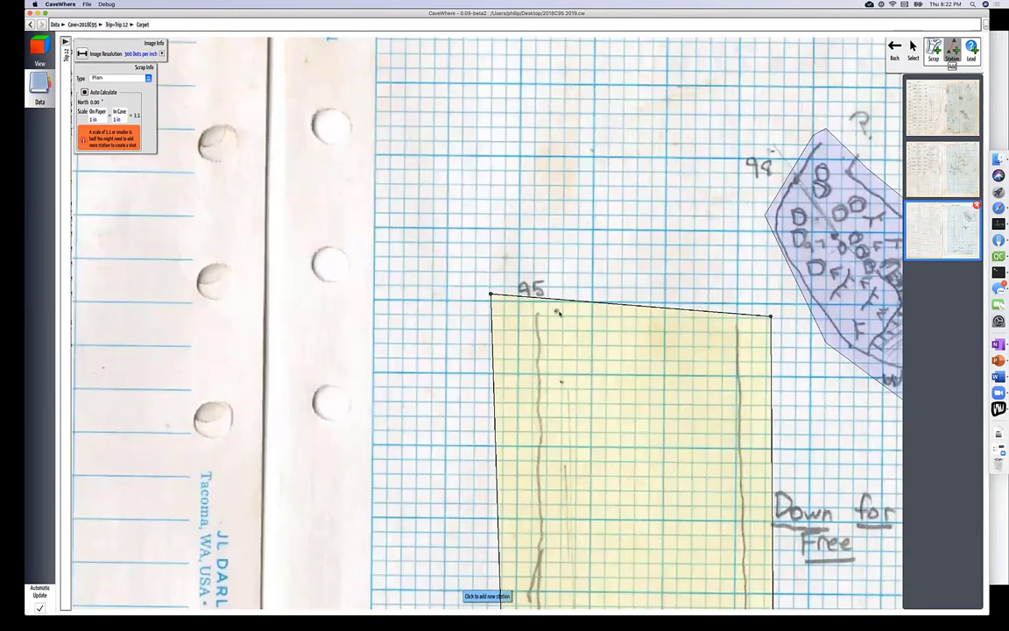
{"action": "left_click", "coordinate": [557, 311]}
{"action": "type", "text": "95"}
{"action": "key", "text": "Return"}
Change the pit scrap's type from plan to Running Profile.
{"action": "scroll", "coordinate": [555, 310], "scroll_direction": "down", "scroll_amount": 8}
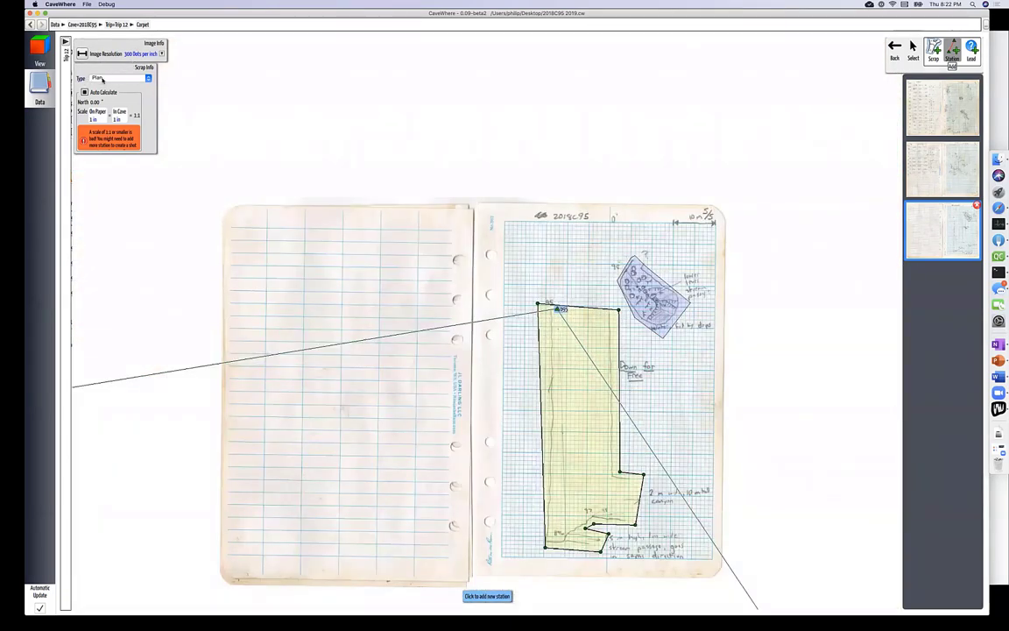
{"action": "left_click", "coordinate": [103, 79]}
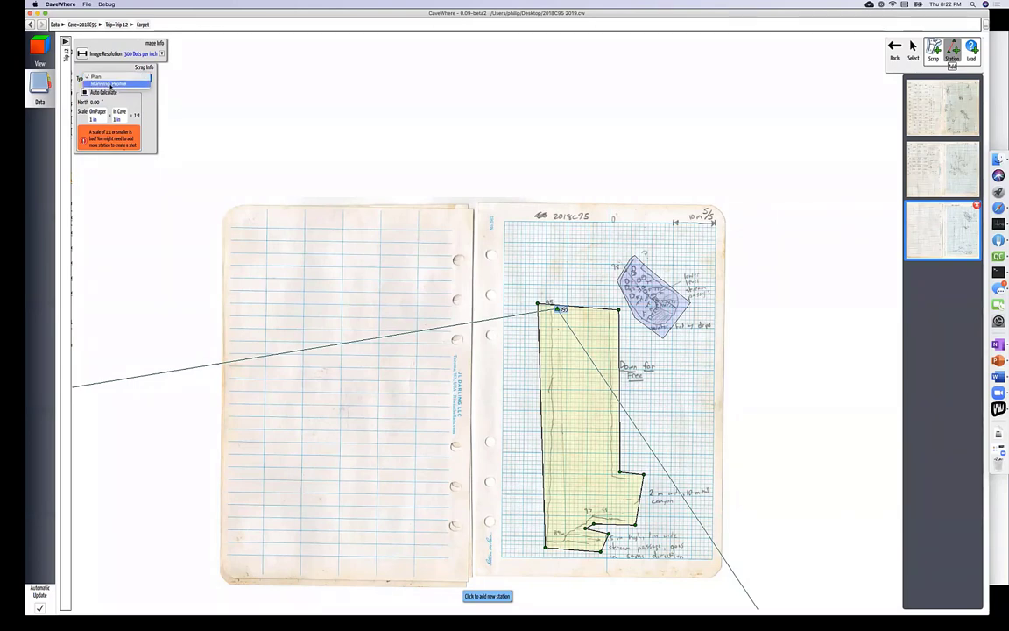
{"action": "left_click", "coordinate": [109, 83]}
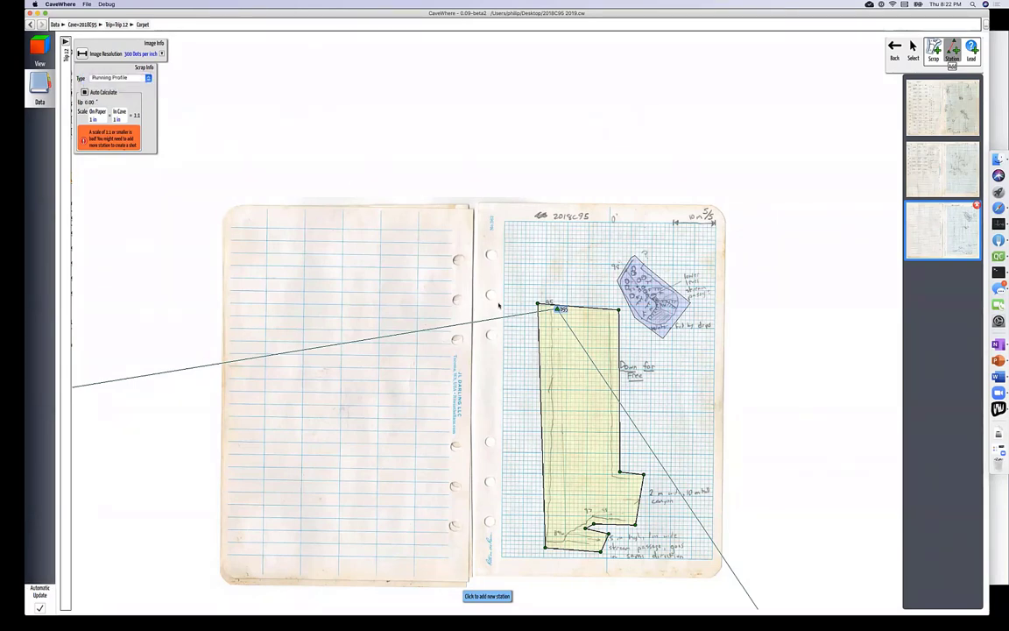
Place stations 96, 97 and 98 on the ledges at the base of the pit's profile sketch.
{"action": "scroll", "coordinate": [526, 507], "scroll_direction": "up", "scroll_amount": 5}
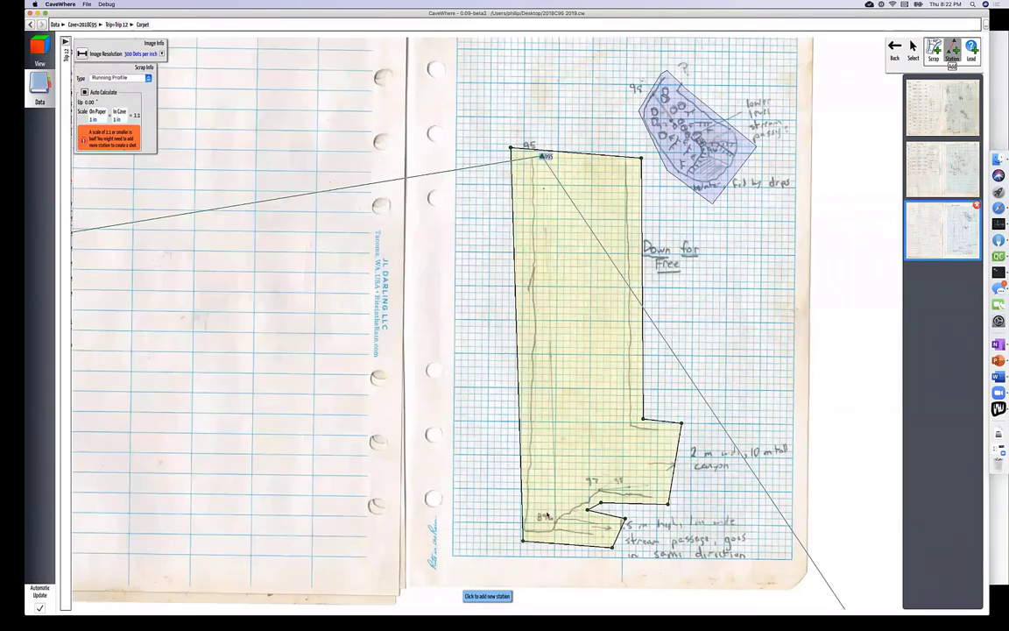
{"action": "scroll", "coordinate": [547, 515], "scroll_direction": "up", "scroll_amount": 2}
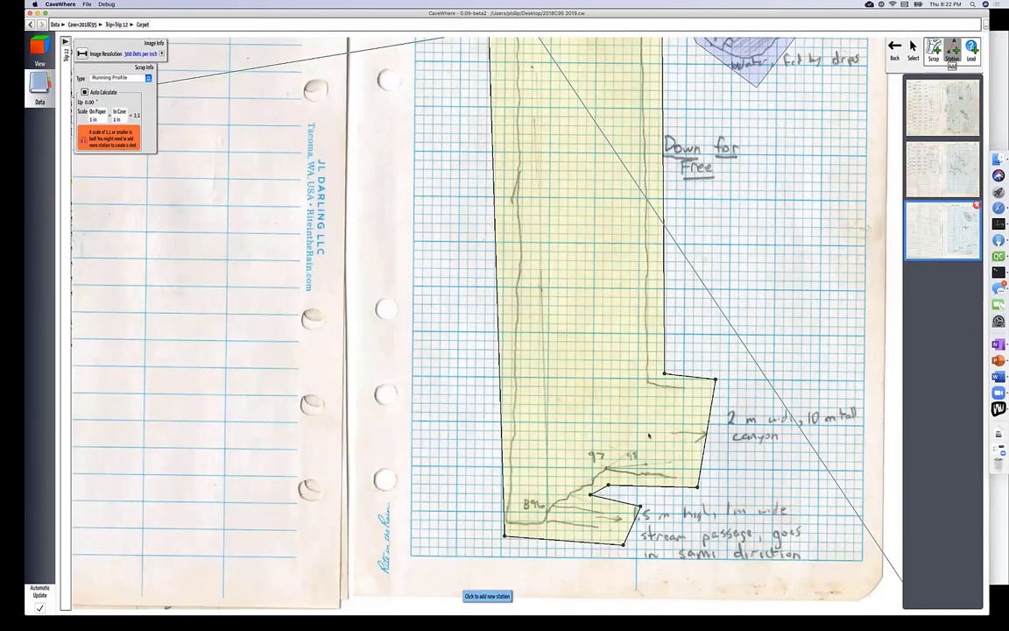
{"action": "scroll", "coordinate": [535, 513], "scroll_direction": "up", "scroll_amount": 3}
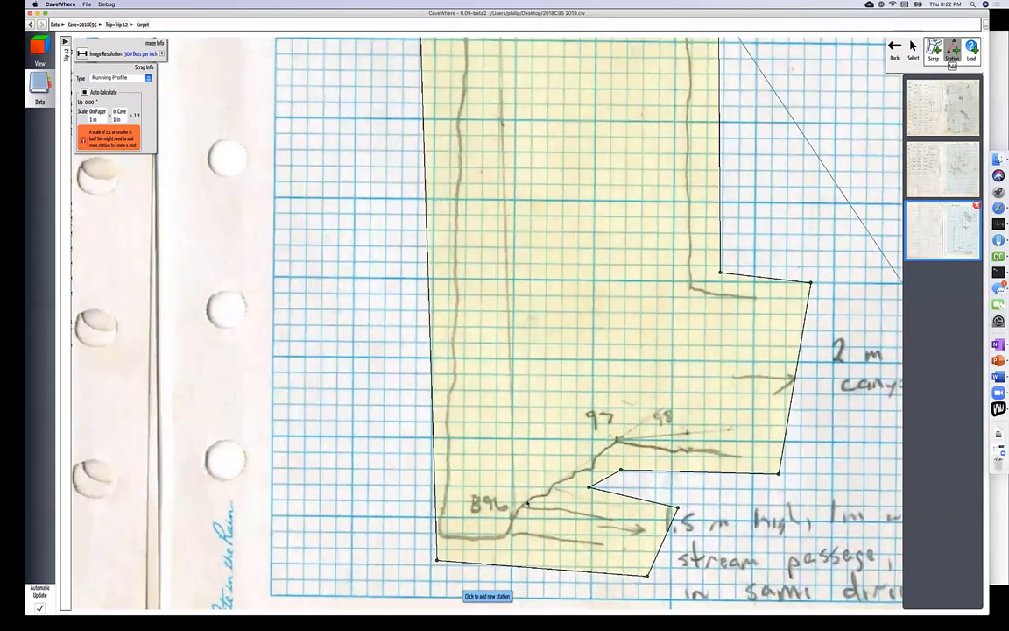
{"action": "left_click", "coordinate": [549, 511]}
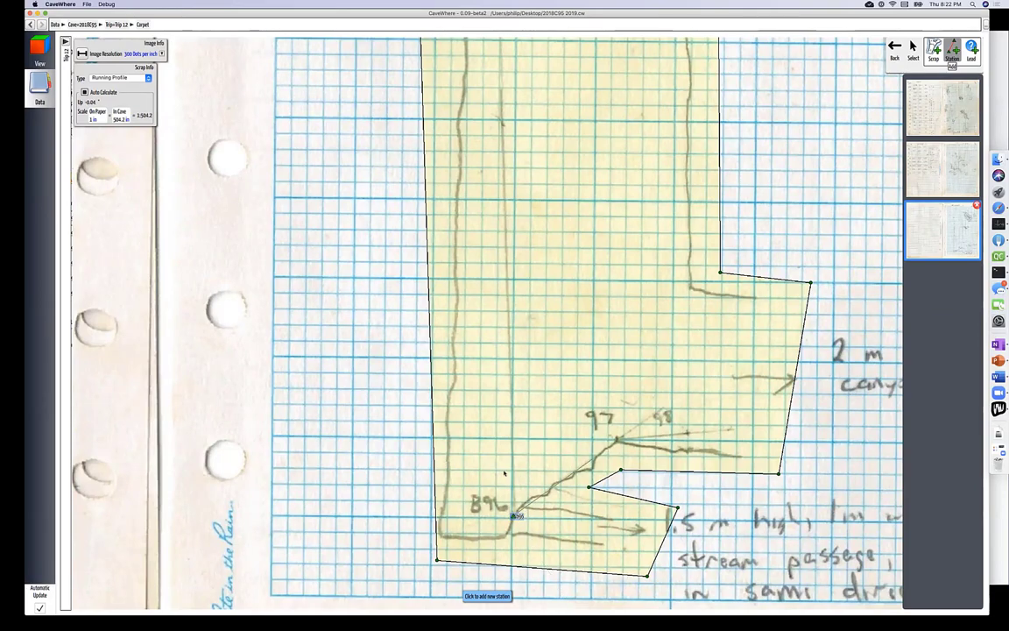
{"action": "scroll", "coordinate": [503, 473], "scroll_direction": "down", "scroll_amount": 6}
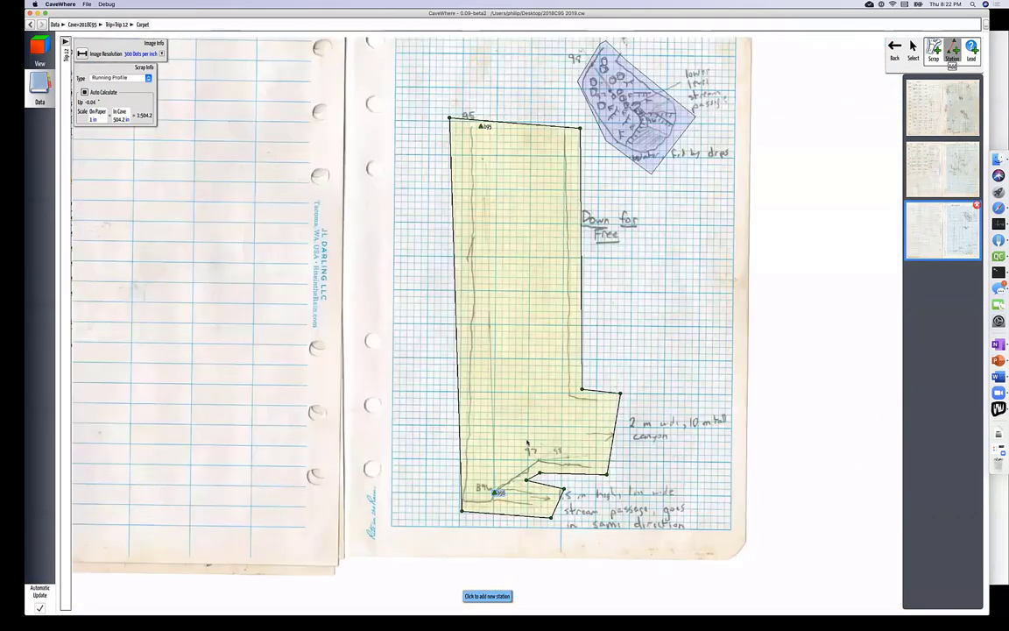
{"action": "scroll", "coordinate": [527, 443], "scroll_direction": "up", "scroll_amount": 5}
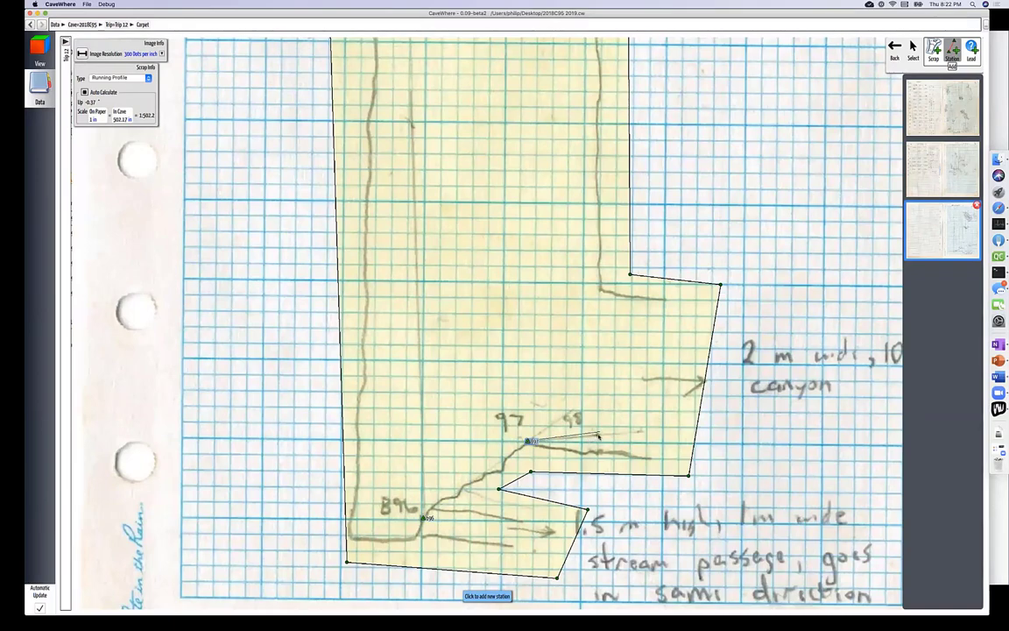
{"action": "left_click", "coordinate": [599, 436]}
Examine the carpeted pit profile and its lower passages in the 3D view, from plan and profile angles.
{"action": "left_click", "coordinate": [40, 52]}
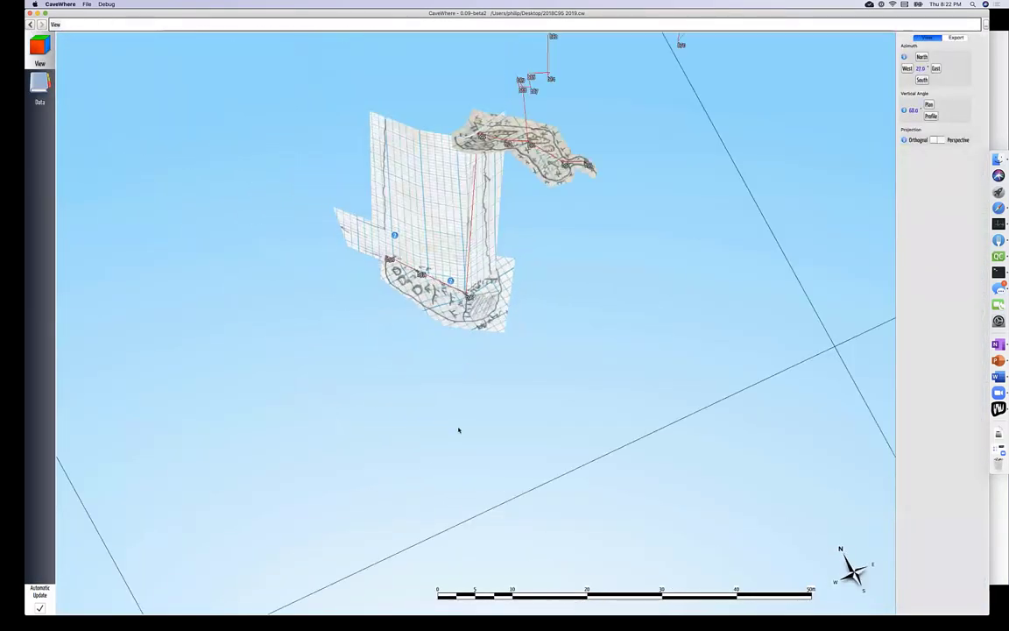
{"action": "right_click_drag", "start_coordinate": [459, 430], "coordinate": [482, 552]}
{"action": "left_click_drag", "start_coordinate": [517, 316], "coordinate": [501, 369]}
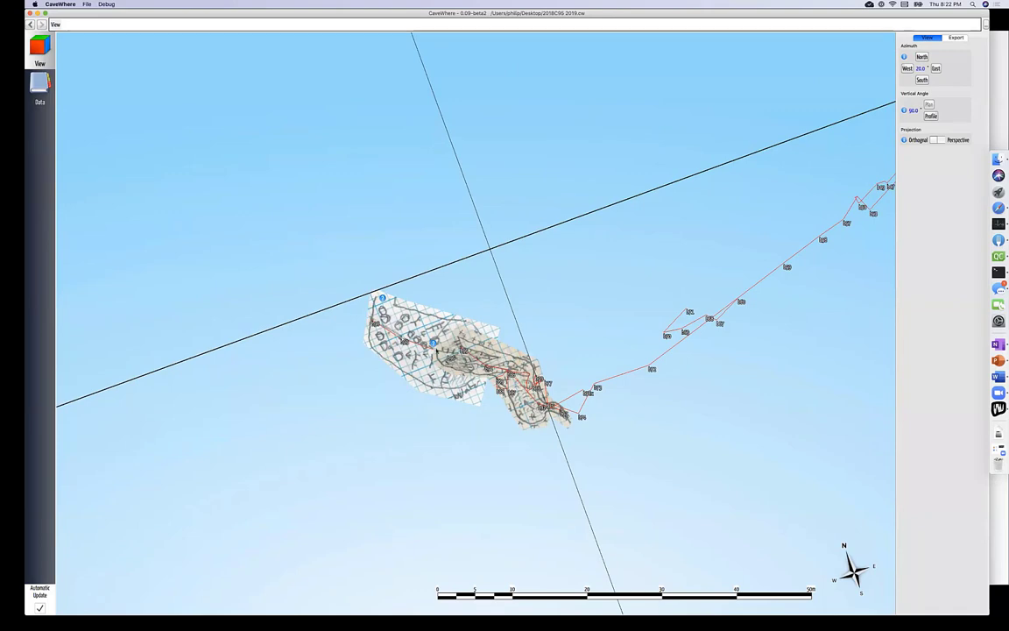
{"action": "right_click_drag", "start_coordinate": [449, 383], "coordinate": [443, 337]}
{"action": "scroll", "coordinate": [439, 339], "scroll_direction": "down", "scroll_amount": 3}
{"action": "scroll", "coordinate": [443, 337], "scroll_direction": "down", "scroll_amount": 1}
{"action": "left_click", "coordinate": [929, 116]}
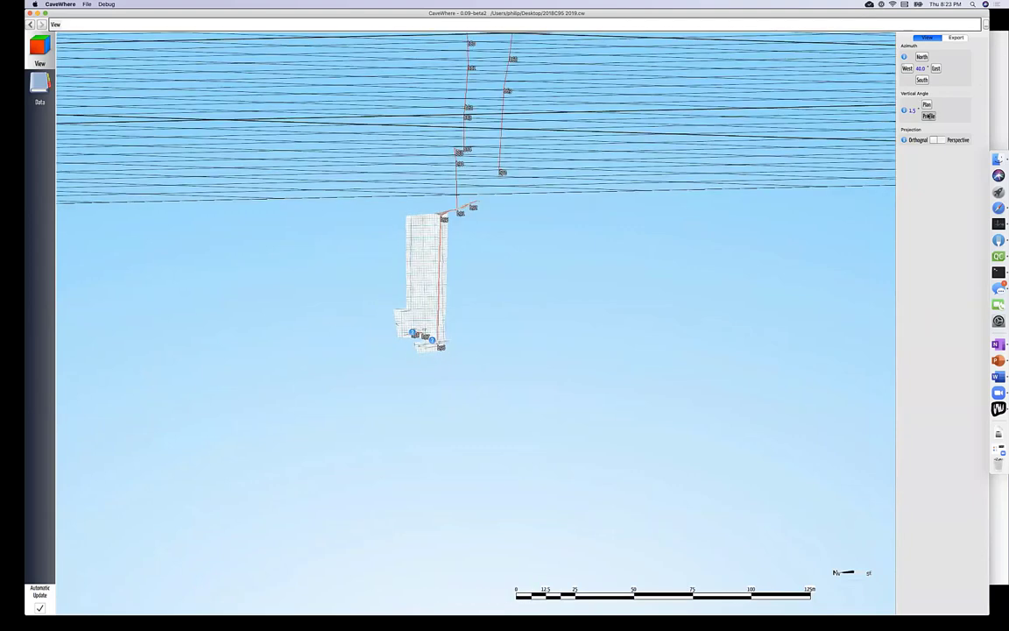
{"action": "scroll", "coordinate": [417, 279], "scroll_direction": "down", "scroll_amount": 3}
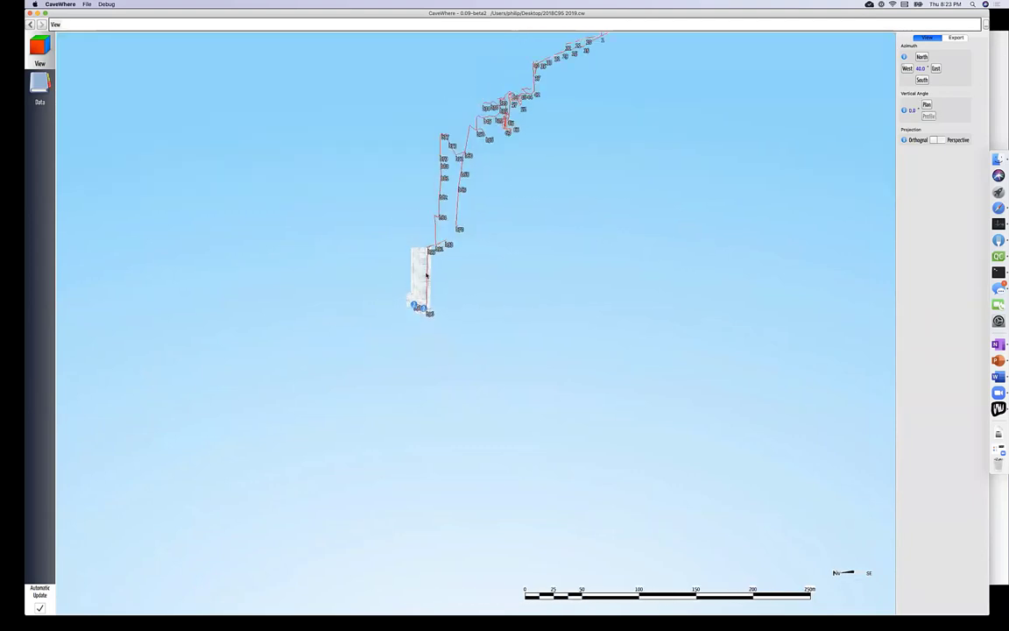
{"action": "scroll", "coordinate": [424, 276], "scroll_direction": "up", "scroll_amount": 5}
{"action": "scroll", "coordinate": [421, 276], "scroll_direction": "up", "scroll_amount": 4}
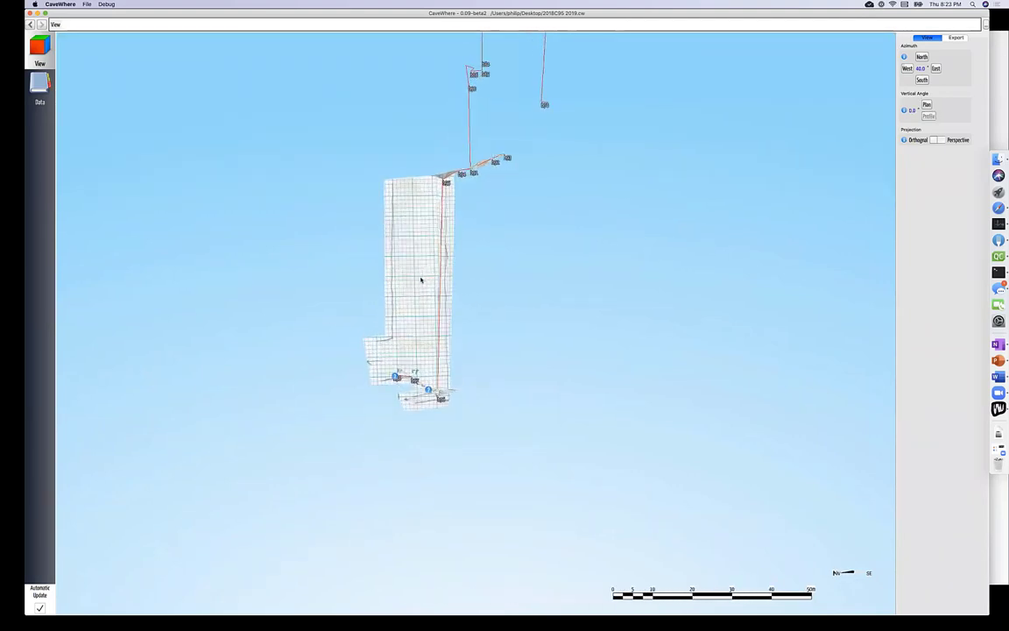
{"action": "right_click_drag", "start_coordinate": [422, 276], "coordinate": [424, 277]}
{"action": "scroll", "coordinate": [424, 277], "scroll_direction": "down", "scroll_amount": 3}
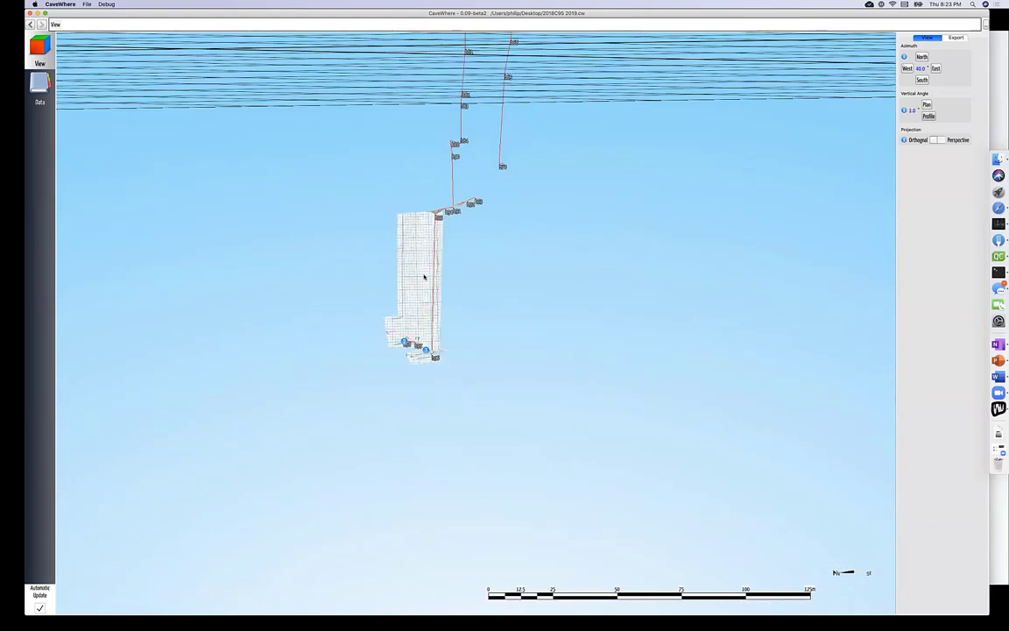
Switch to the 2018C95-profile.cw project and bring the whole carpeted cave into the 3D view.
{"action": "key", "text": "super+Tab"}
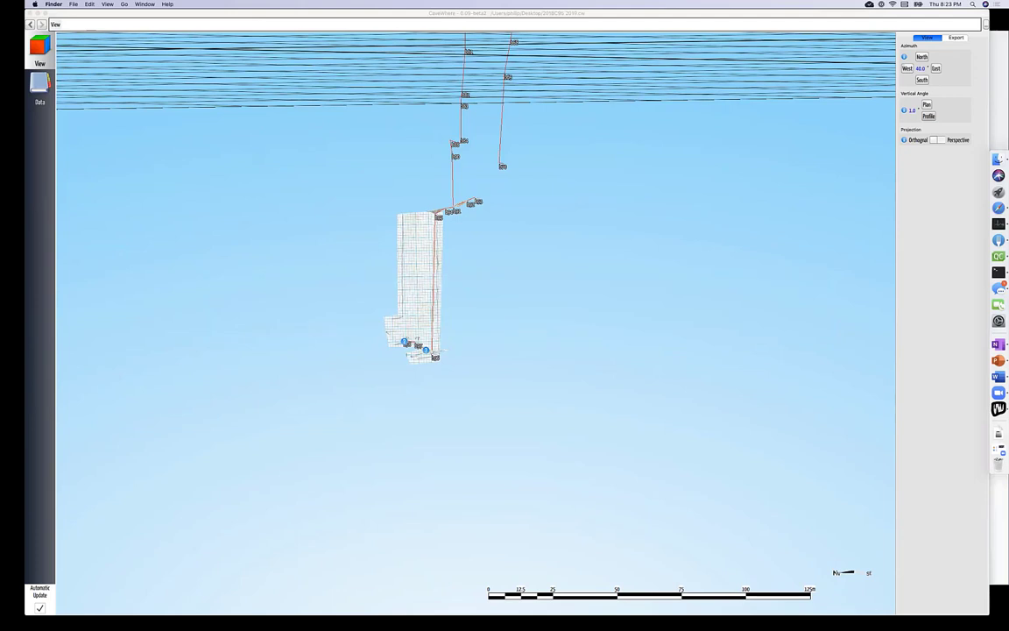
{"action": "scroll", "coordinate": [396, 317], "scroll_direction": "down", "scroll_amount": 10}
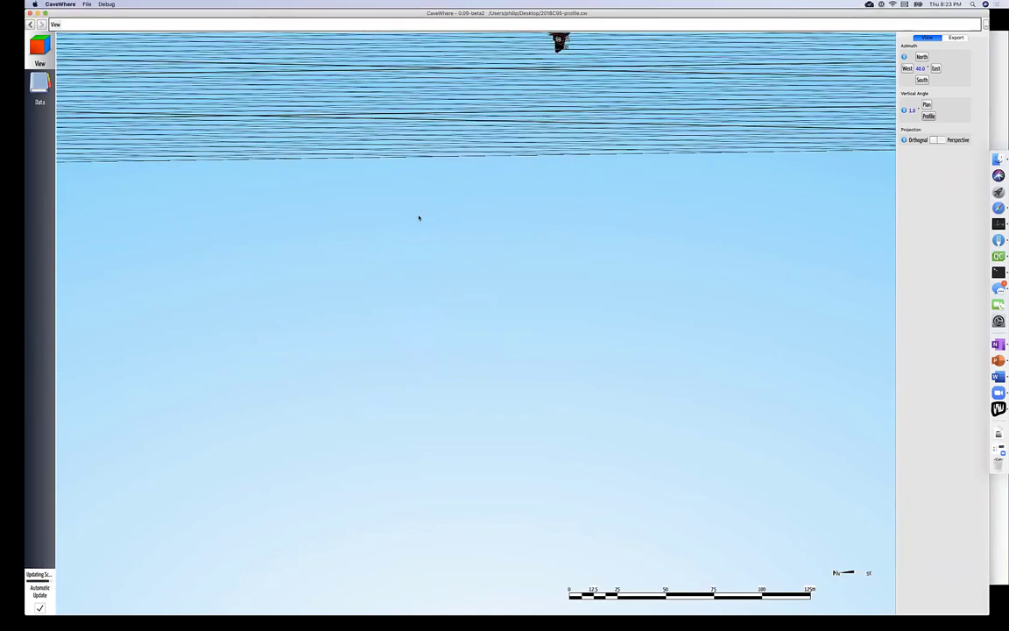
{"action": "scroll", "coordinate": [483, 127], "scroll_direction": "down", "scroll_amount": 1}
{"action": "left_click_drag", "start_coordinate": [483, 127], "coordinate": [437, 195]}
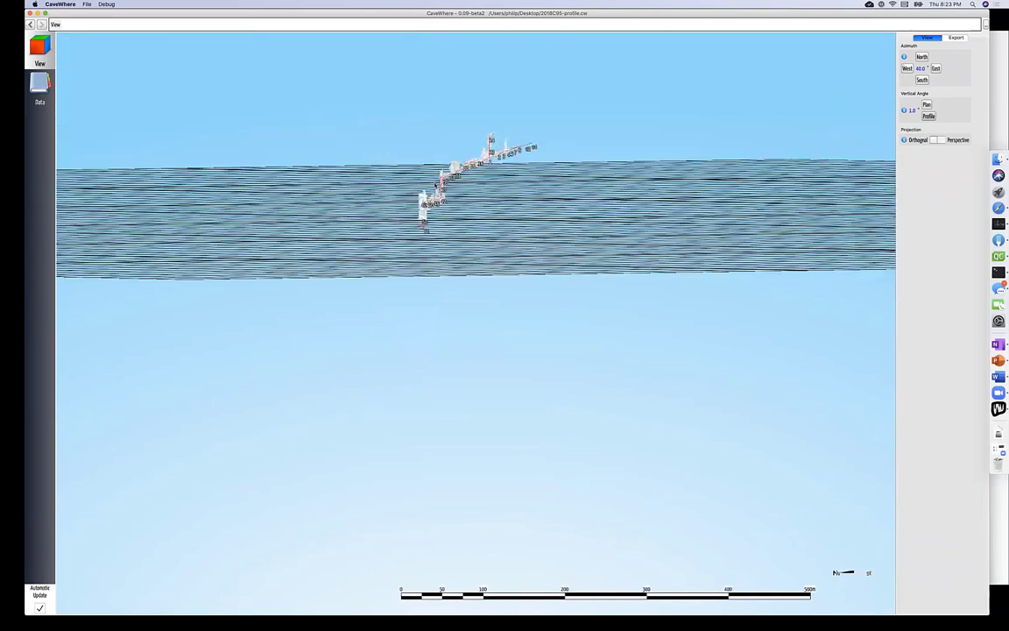
{"action": "scroll", "coordinate": [503, 145], "scroll_direction": "up", "scroll_amount": 4}
{"action": "right_click_drag", "start_coordinate": [492, 189], "coordinate": [487, 341]}
{"action": "right_click_drag", "start_coordinate": [480, 149], "coordinate": [452, 174]}
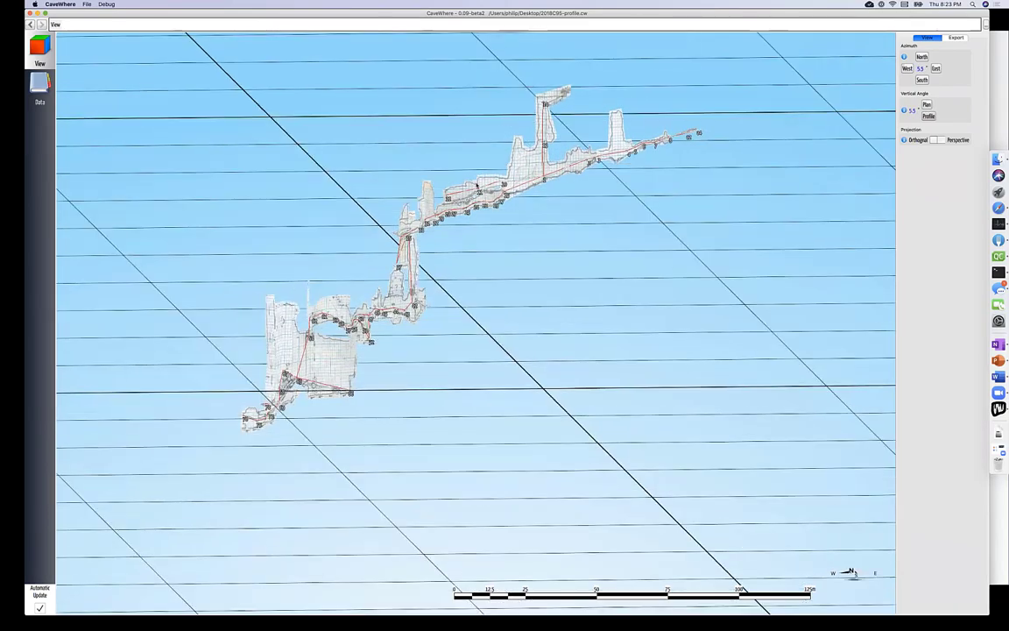
Examine how the running profile carpet bends at the stations in the tall chamber and along the adjoining passages.
{"action": "scroll", "coordinate": [484, 190], "scroll_direction": "up", "scroll_amount": 2}
{"action": "right_click_drag", "start_coordinate": [444, 214], "coordinate": [608, 292]}
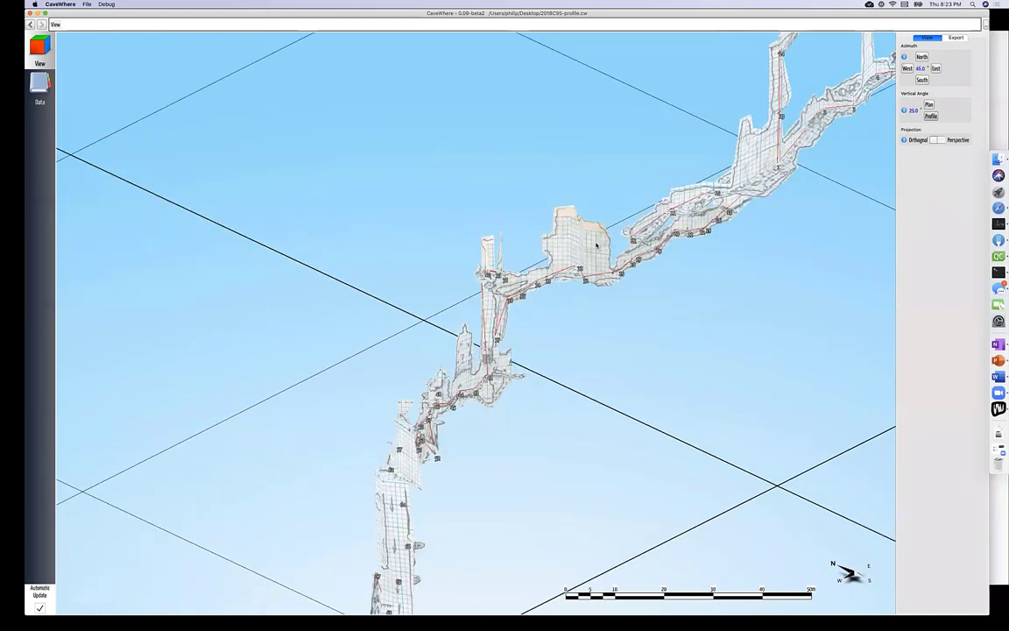
{"action": "scroll", "coordinate": [599, 244], "scroll_direction": "up", "scroll_amount": 10}
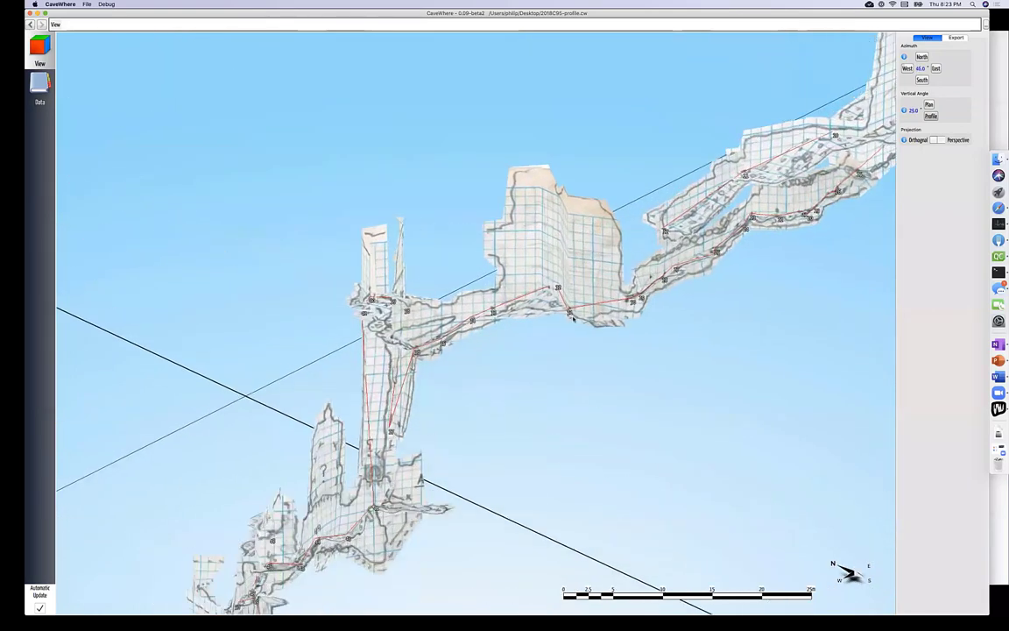
{"action": "scroll", "coordinate": [604, 344], "scroll_direction": "up", "scroll_amount": 4}
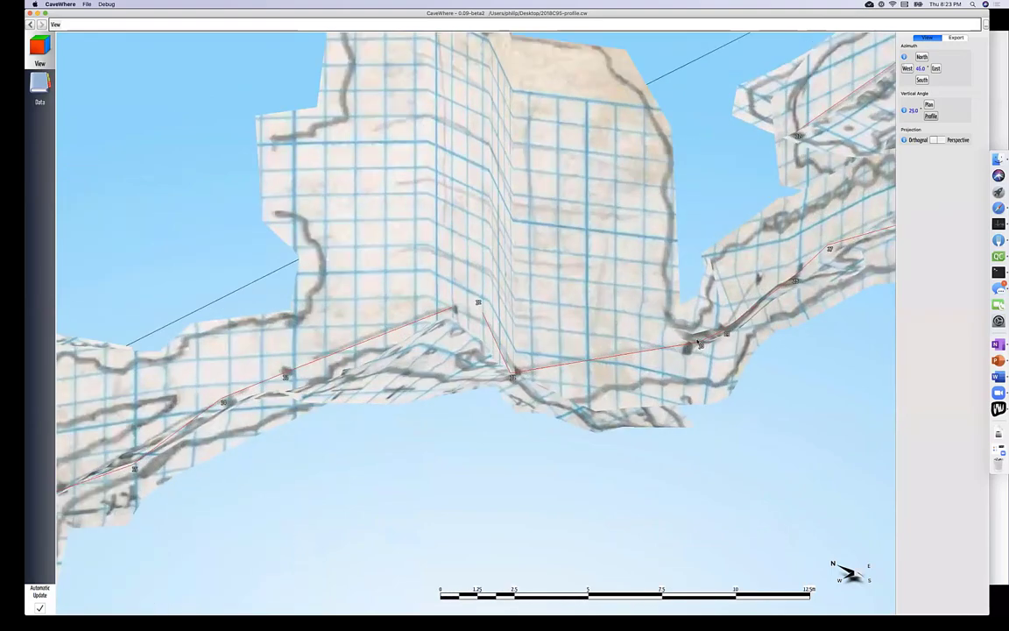
{"action": "left_click_drag", "start_coordinate": [698, 341], "coordinate": [613, 318]}
{"action": "scroll", "coordinate": [589, 306], "scroll_direction": "down", "scroll_amount": 5}
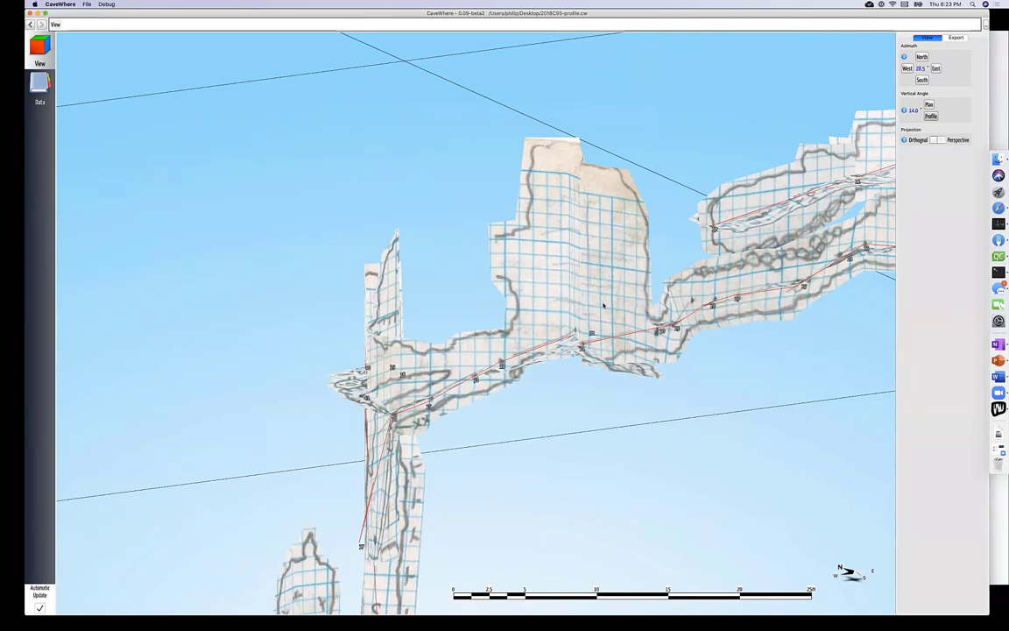
{"action": "scroll", "coordinate": [561, 340], "scroll_direction": "down", "scroll_amount": 5}
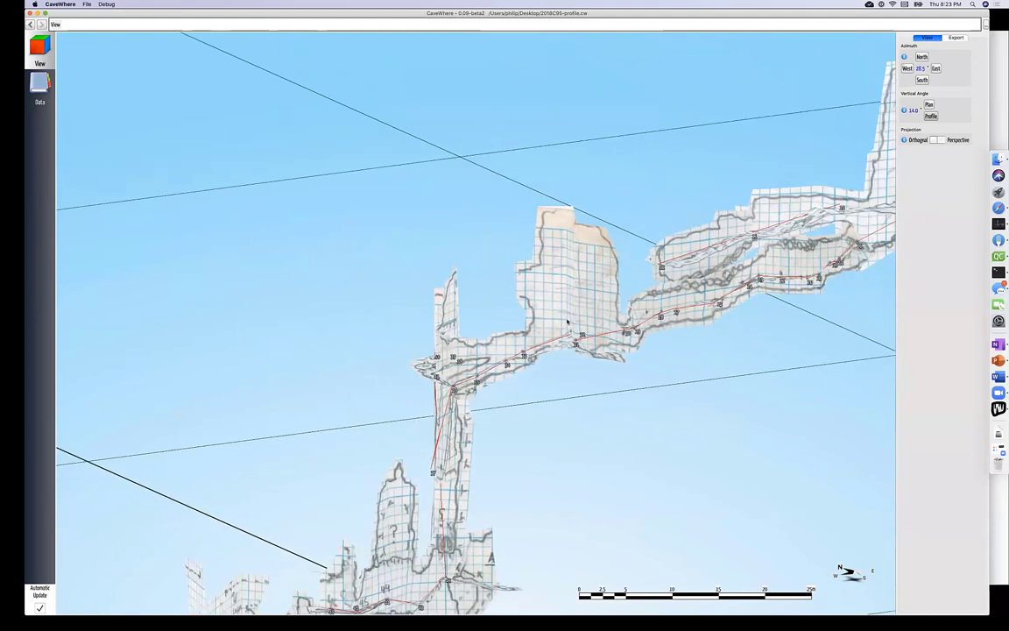
{"action": "scroll", "coordinate": [658, 317], "scroll_direction": "down", "scroll_amount": 5}
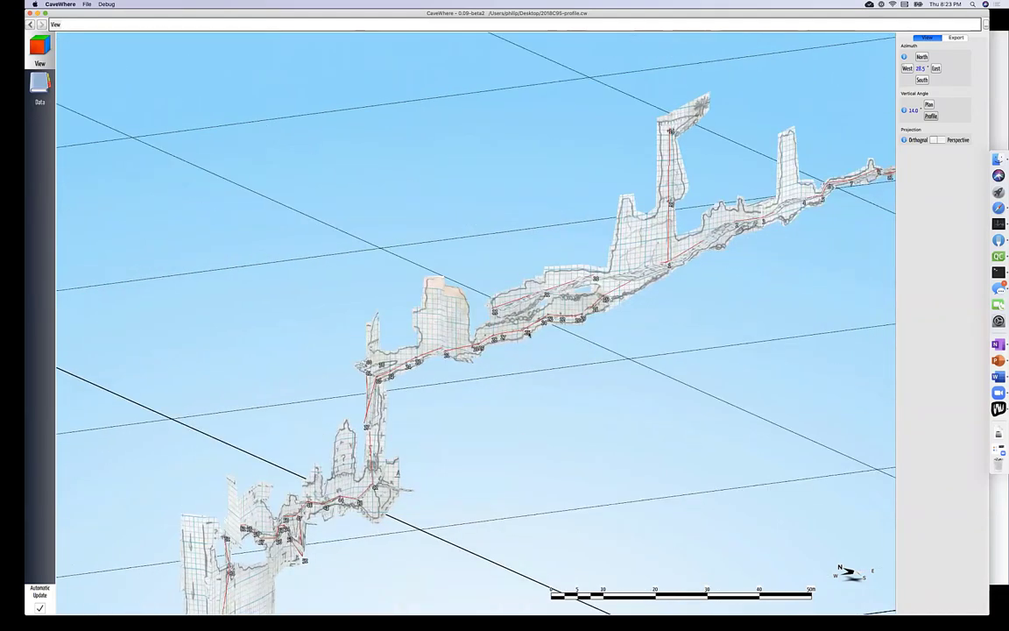
Orient the cave in plan view at a 90° vertical angle and set the azimuth to 30°.
{"action": "left_click_drag", "start_coordinate": [527, 324], "coordinate": [480, 356]}
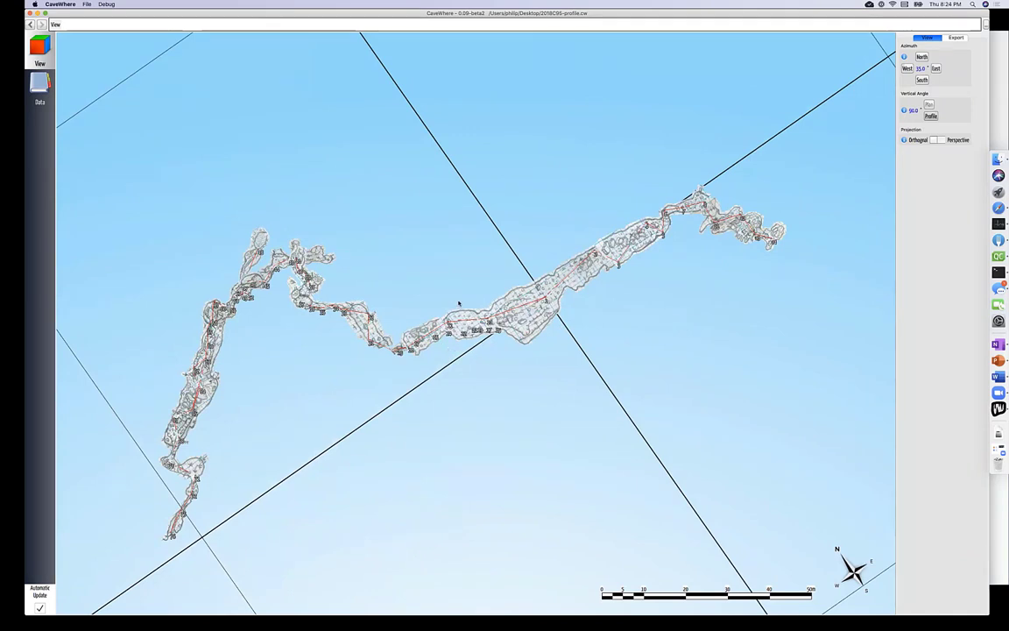
{"action": "right_click_drag", "start_coordinate": [498, 317], "coordinate": [480, 317]}
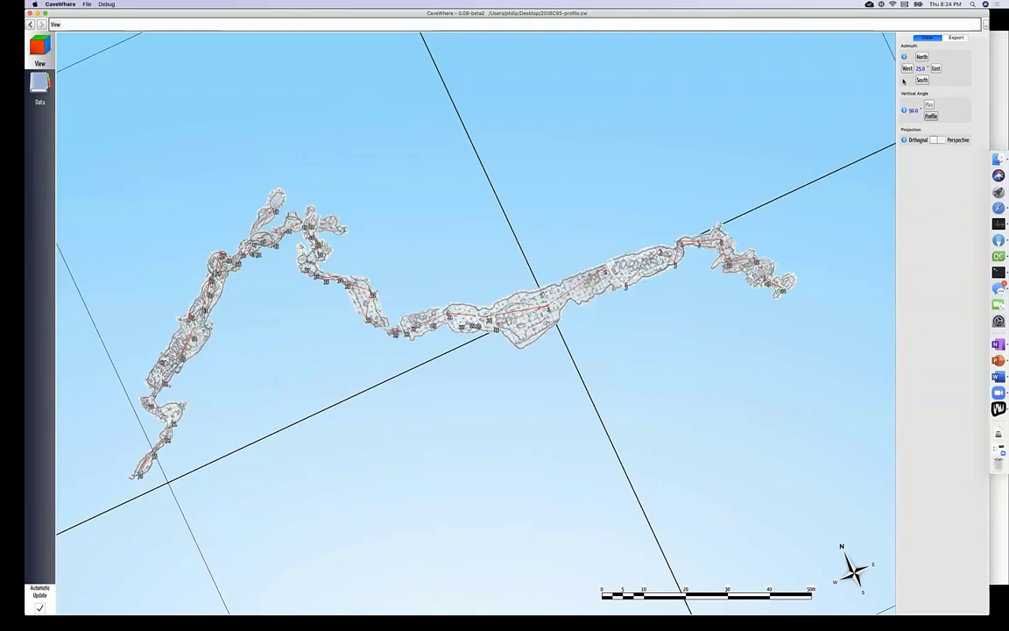
{"action": "double_click", "coordinate": [920, 69]}
{"action": "type", "text": "20"}
{"action": "key", "text": "Return"}
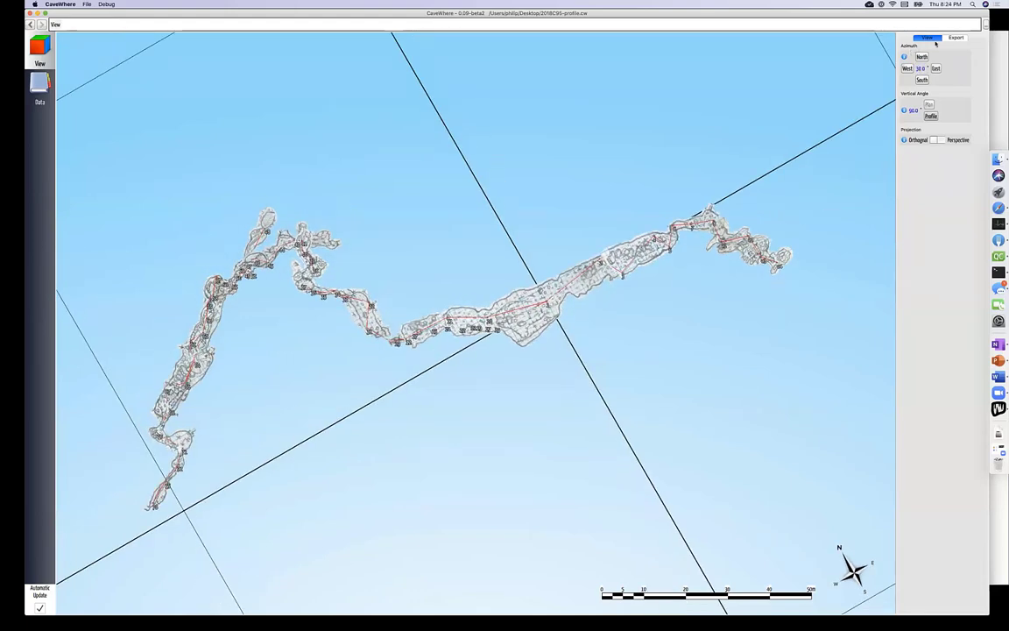
Select an export area framing the entire cave plan, trim its empty upper margin, and place it on the export page.
{"action": "left_click", "coordinate": [958, 38]}
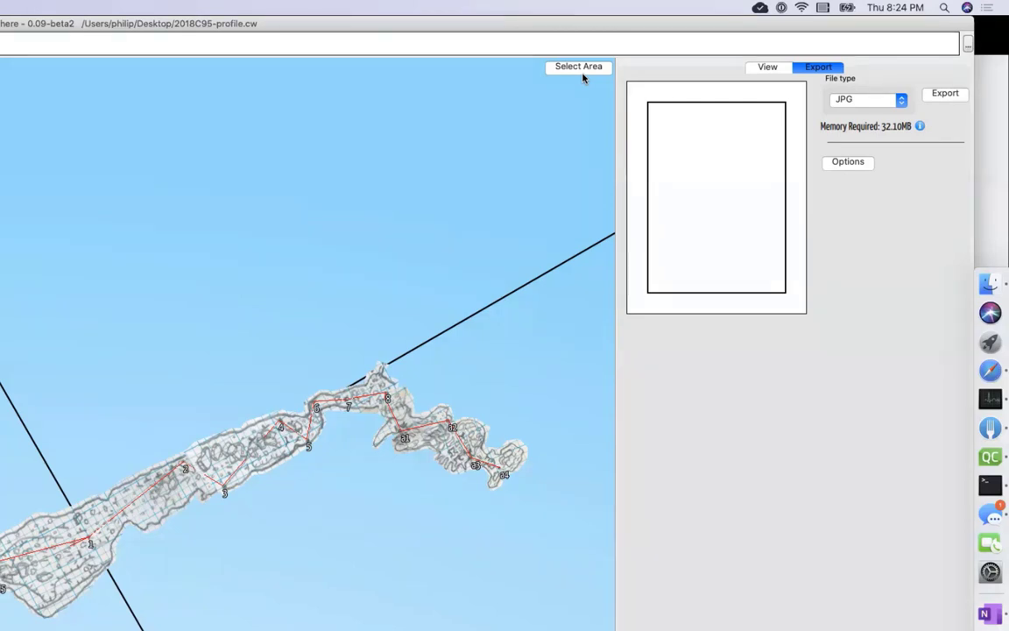
{"action": "left_click", "coordinate": [576, 67]}
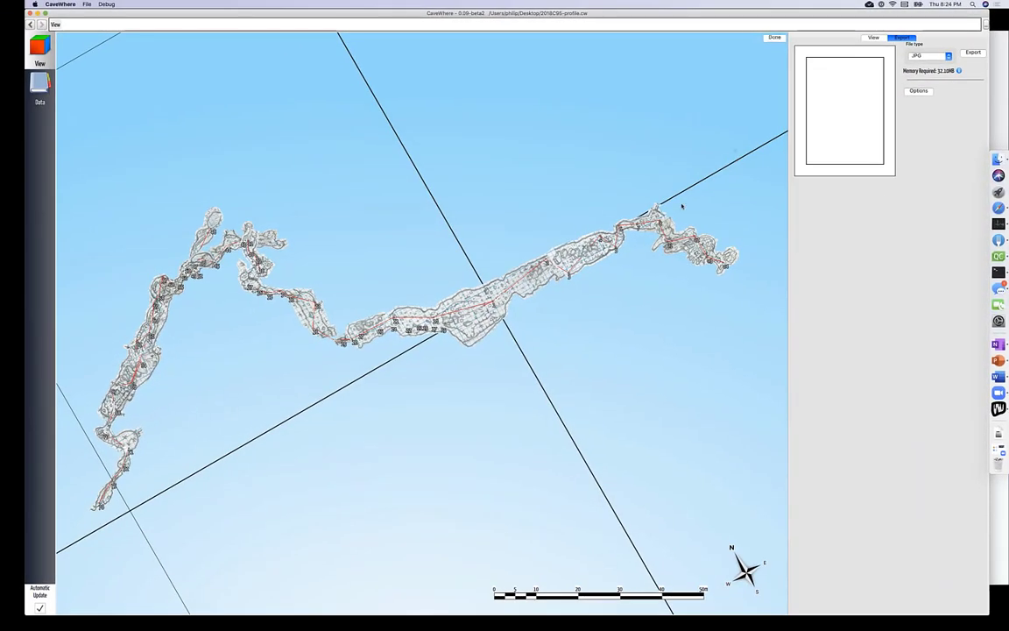
{"action": "left_click_drag", "start_coordinate": [738, 149], "coordinate": [87, 527]}
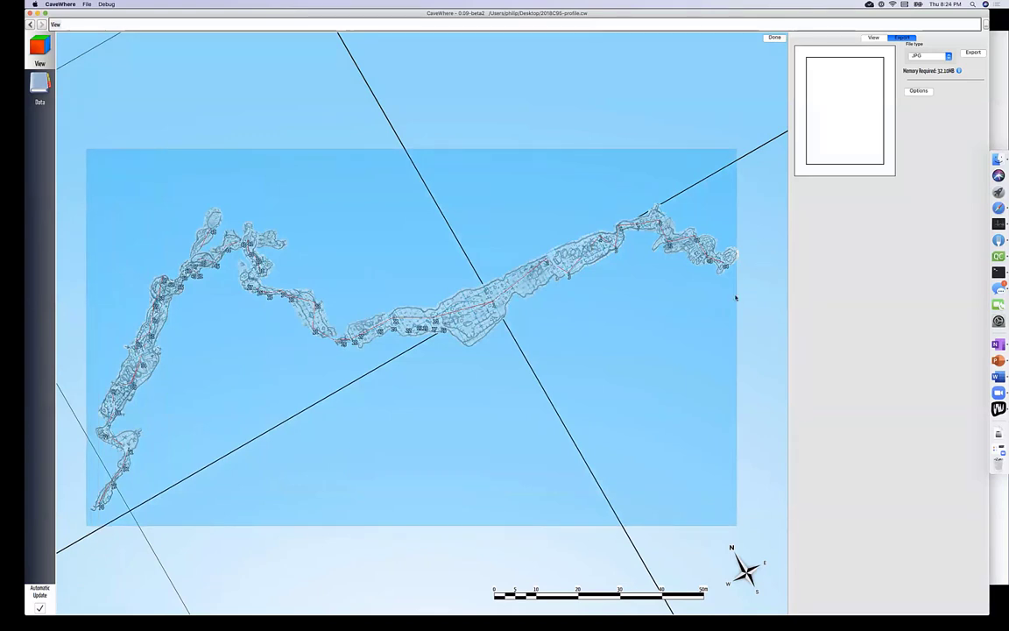
{"action": "mouse_move", "coordinate": [737, 295]}
{"action": "left_mouse_down"}
{"action": "mouse_move", "coordinate": [493, 289]}
{"action": "mouse_move", "coordinate": [743, 274]}
{"action": "left_mouse_up"}
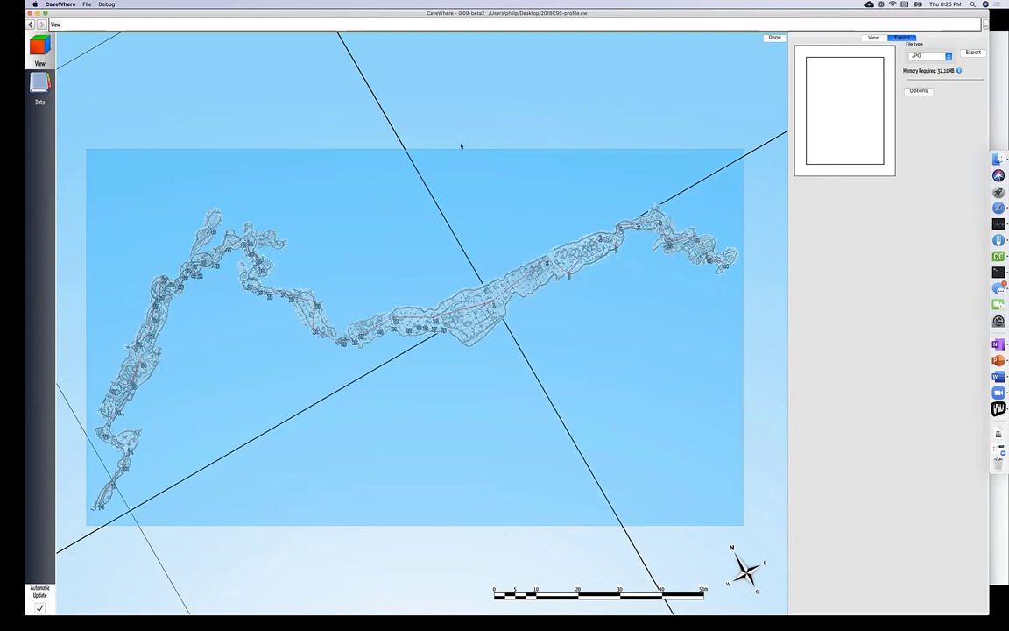
{"action": "left_click_drag", "start_coordinate": [461, 147], "coordinate": [460, 198]}
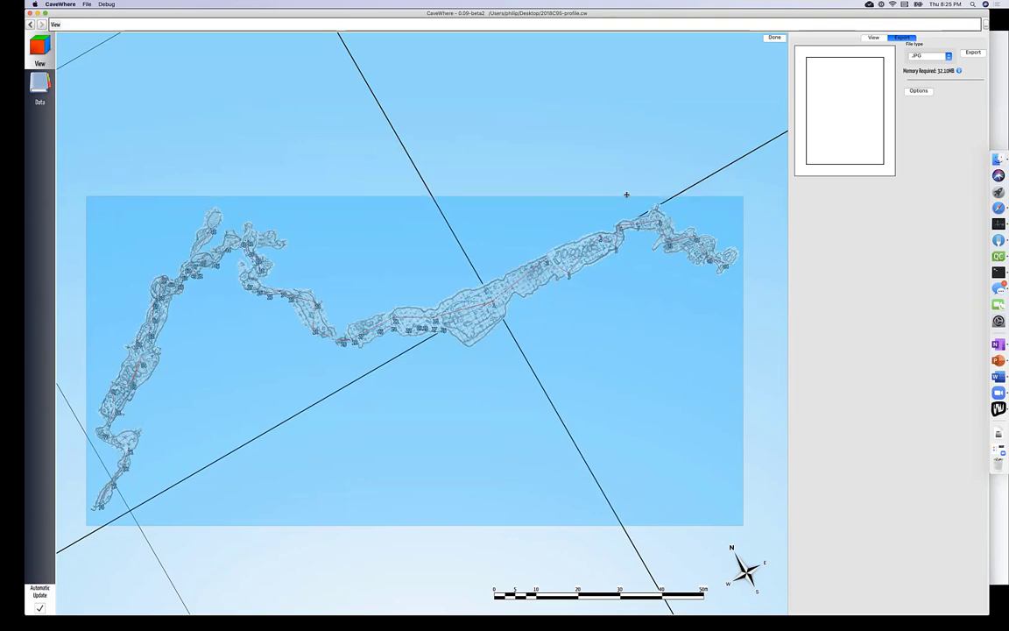
{"action": "left_click", "coordinate": [775, 37]}
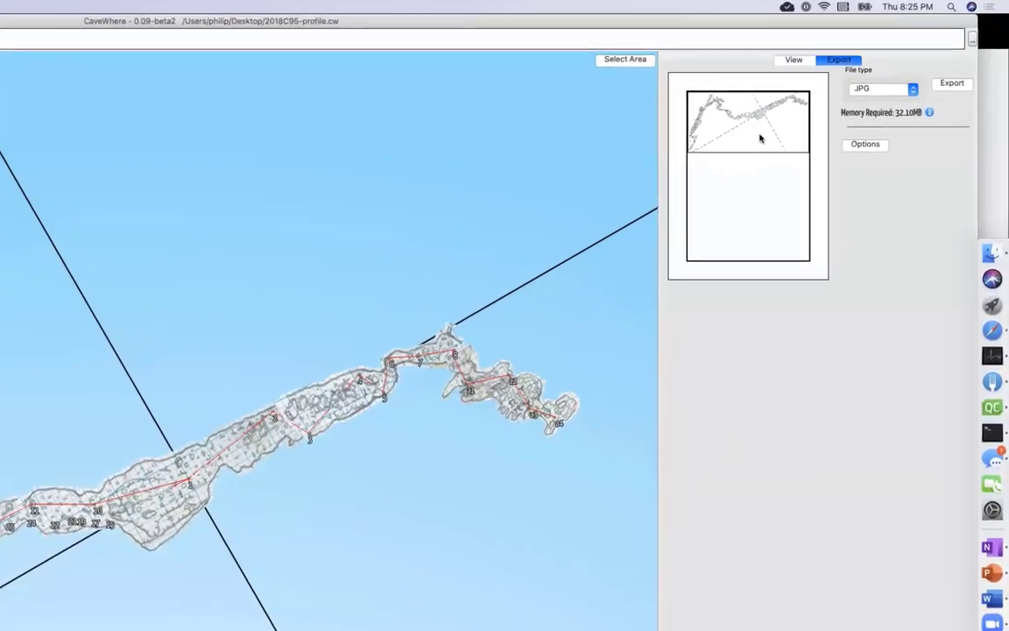
{"action": "left_click", "coordinate": [910, 98]}
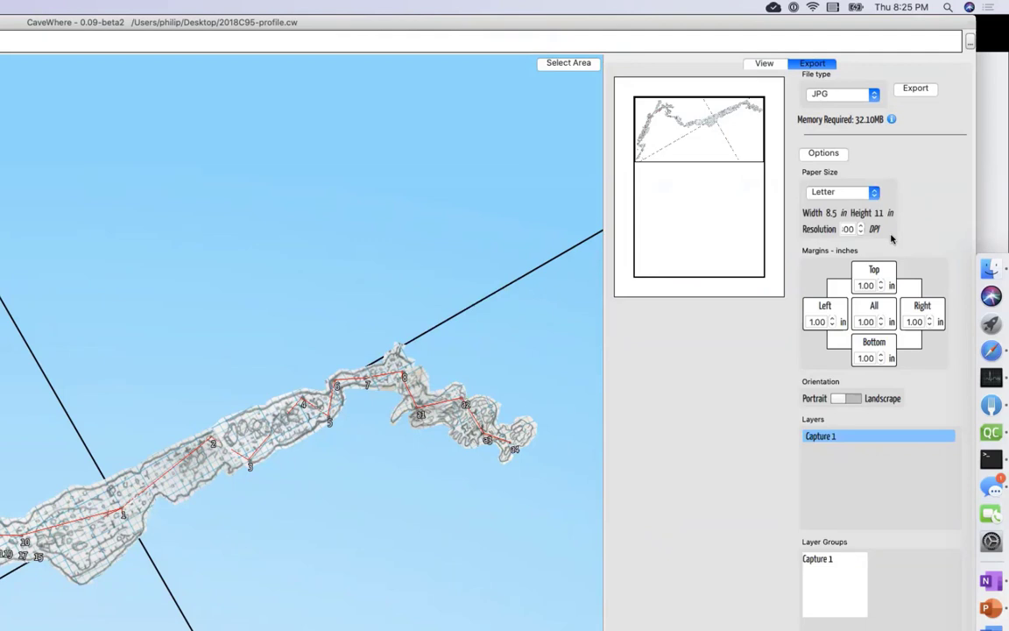
{"action": "left_click", "coordinate": [824, 191]}
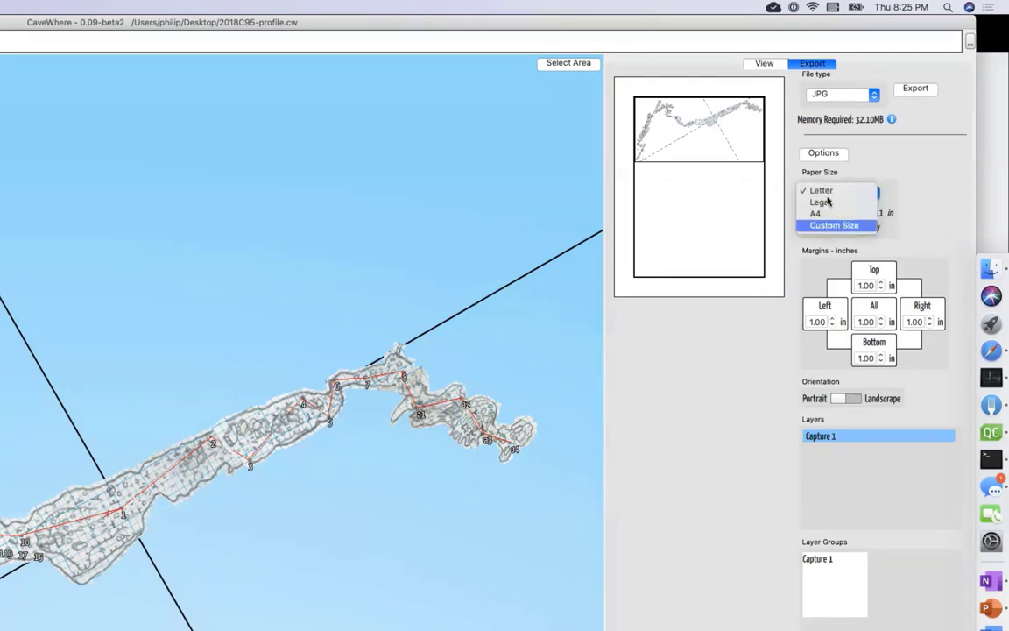
{"action": "left_click", "coordinate": [890, 221]}
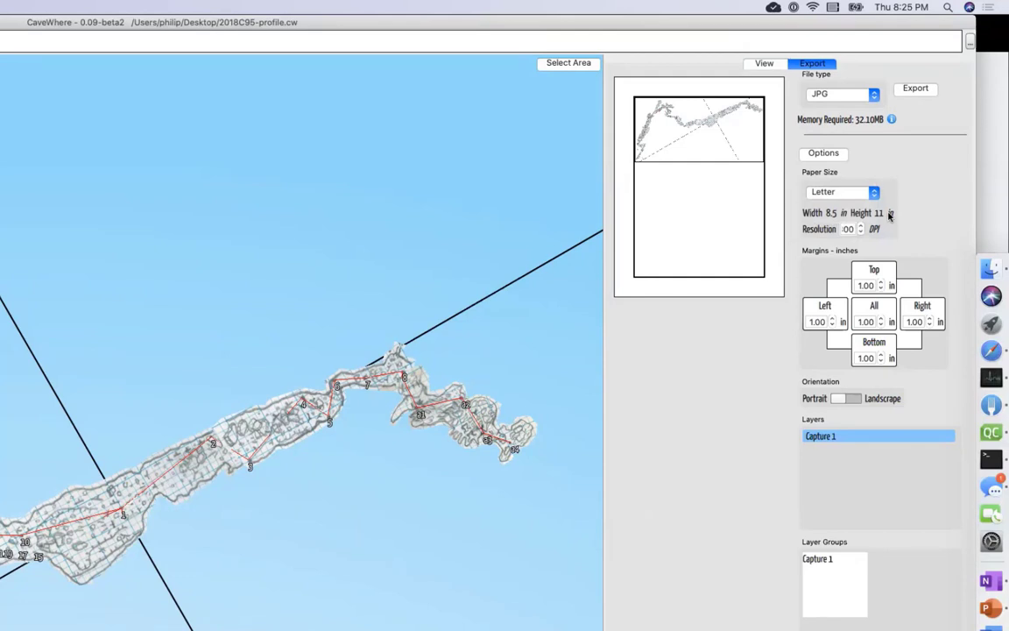
{"action": "left_click", "coordinate": [828, 193]}
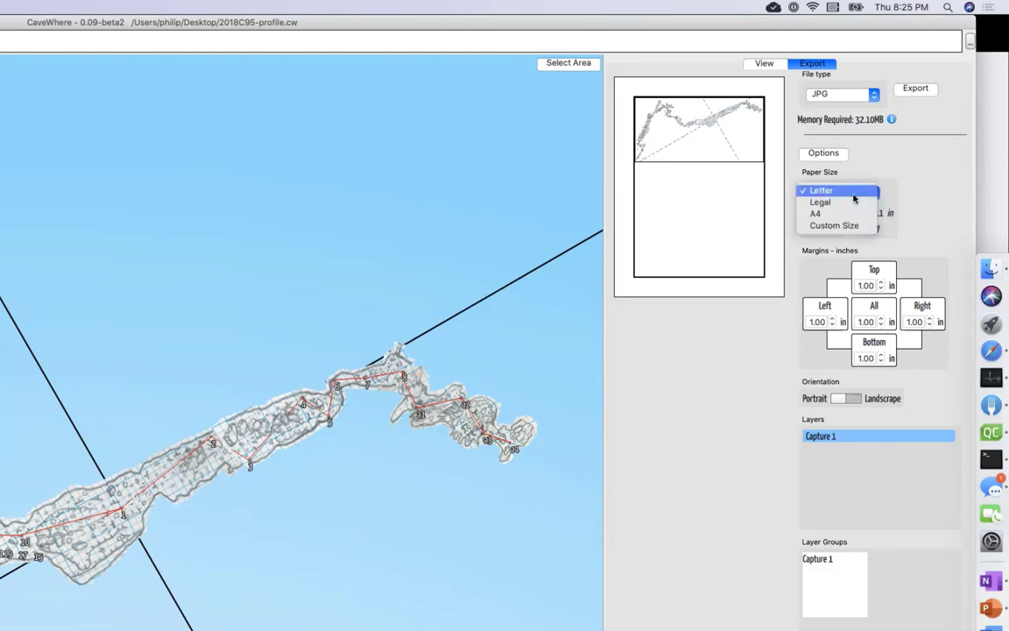
{"action": "left_click", "coordinate": [895, 180]}
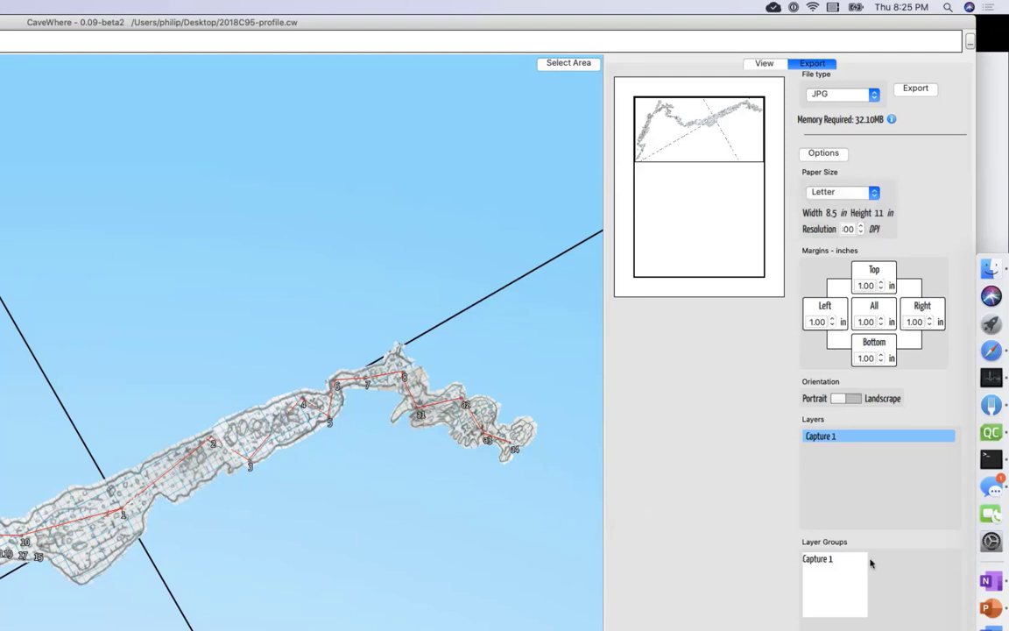
{"action": "left_click", "coordinate": [841, 155]}
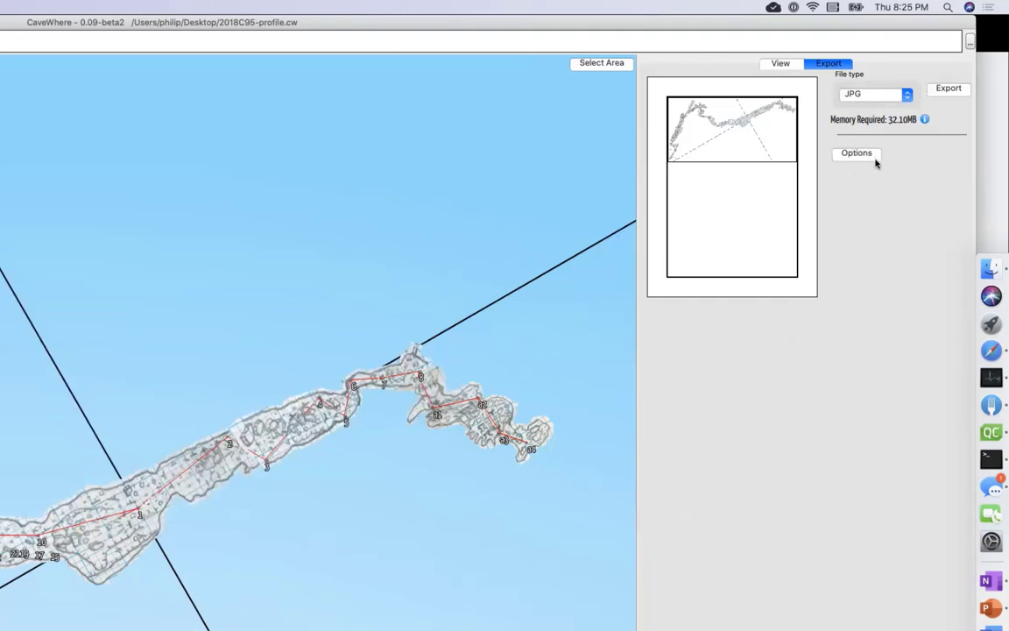
Switch the export paper to Custom Size and set its width to 14 in.
{"action": "left_click", "coordinate": [874, 158]}
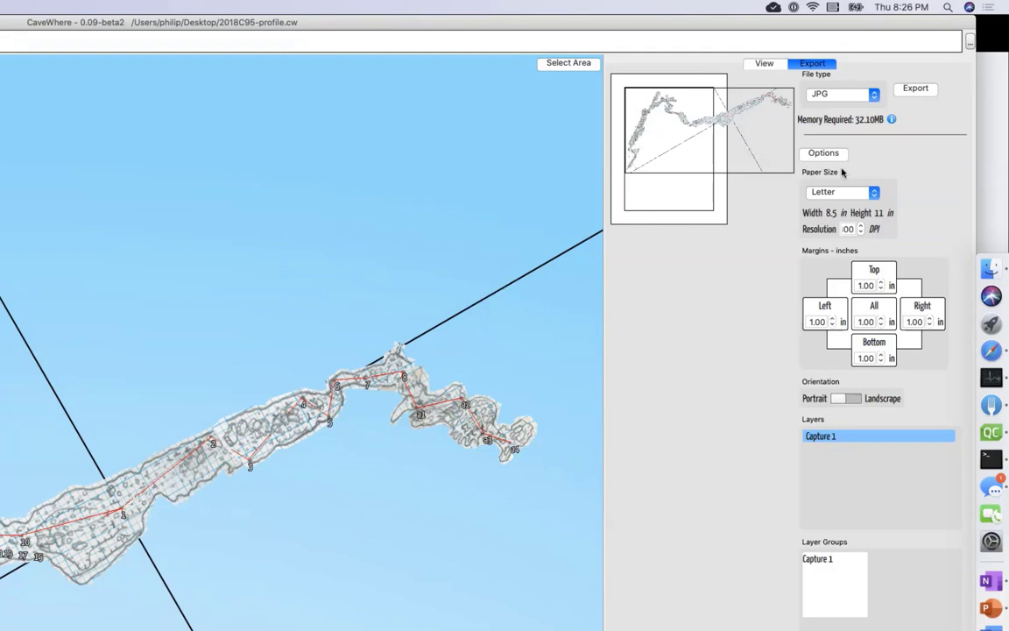
{"action": "left_click", "coordinate": [814, 192]}
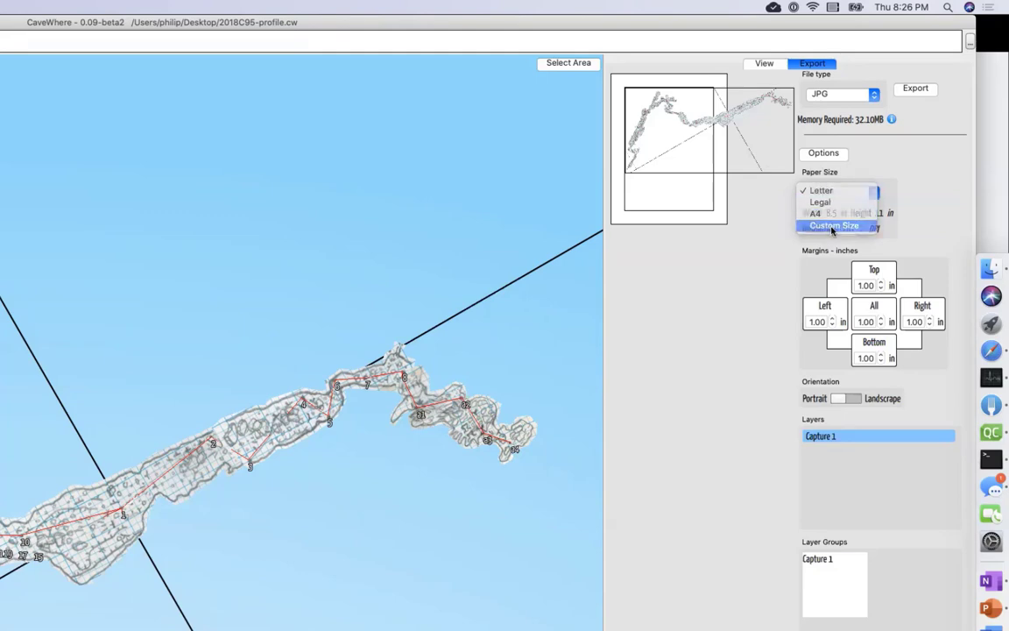
{"action": "left_click", "coordinate": [828, 225]}
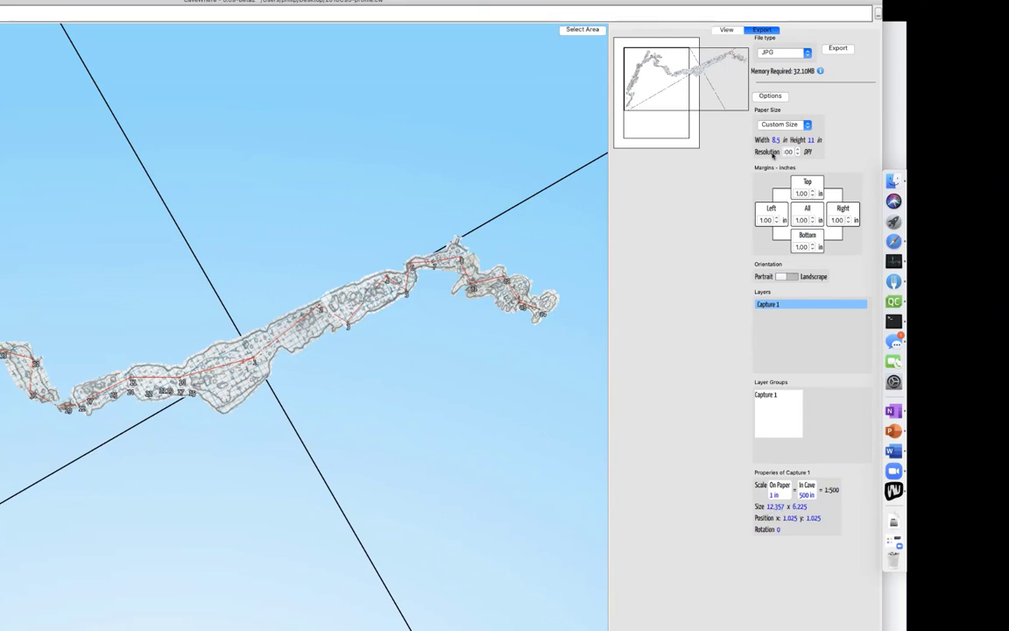
{"action": "double_click", "coordinate": [776, 142]}
{"action": "type", "text": "14"}
{"action": "key", "text": "Return"}
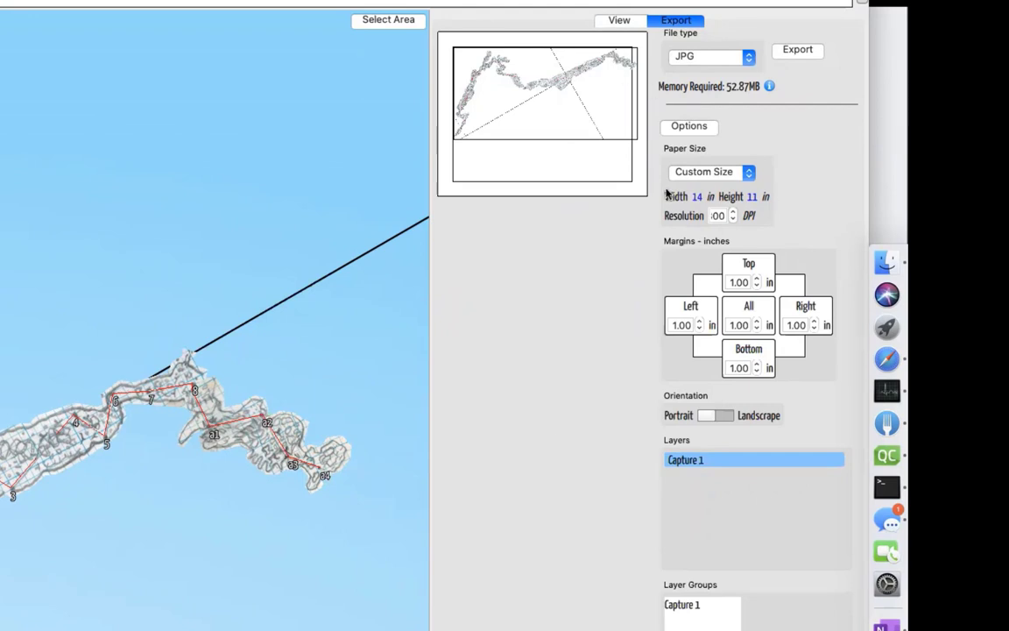
Widen the custom export paper to 15 in.
{"action": "double_click", "coordinate": [699, 197]}
{"action": "type", "text": "15"}
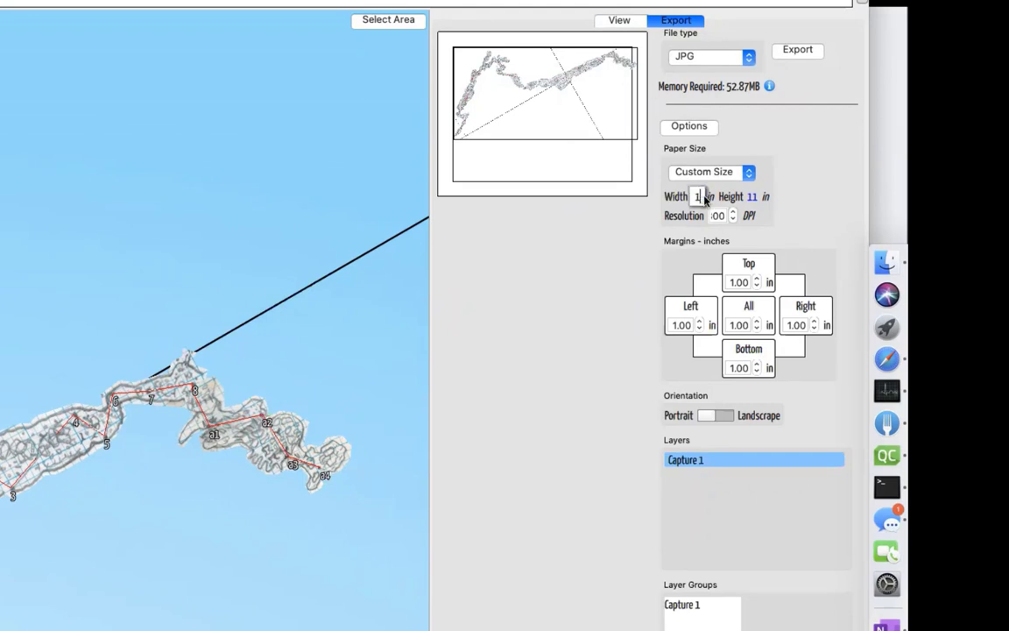
{"action": "key", "text": "Return"}
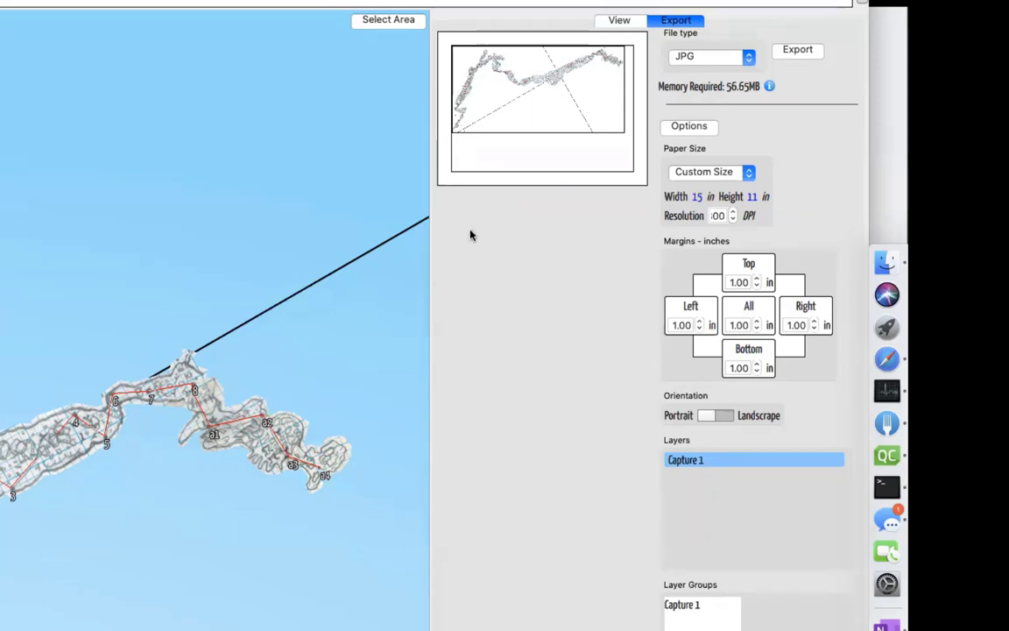
Export the cave plan in PDF format to the Desktop under the name test.
{"action": "left_click", "coordinate": [741, 62]}
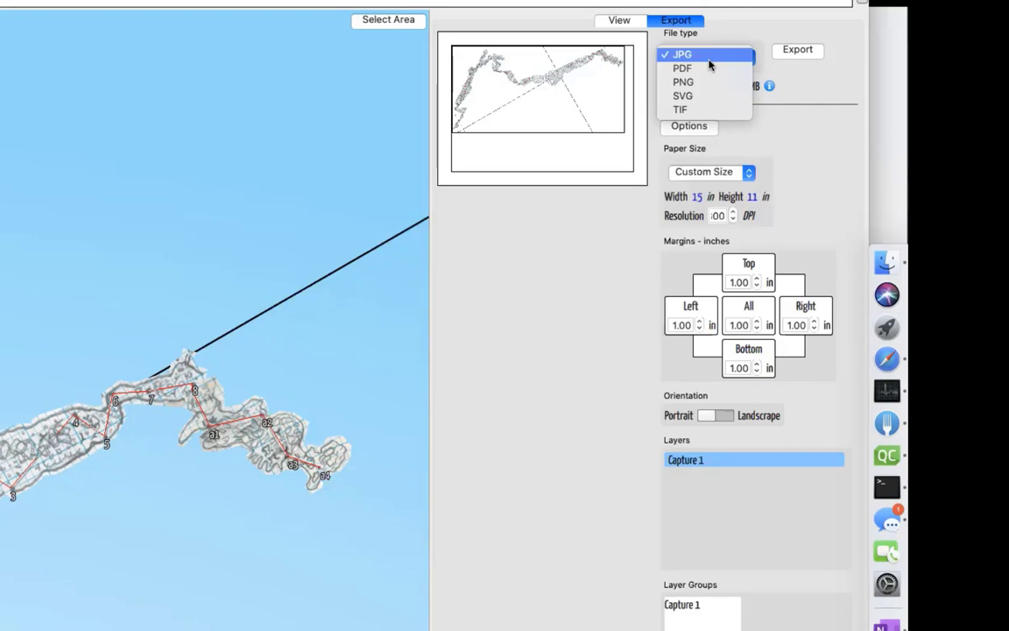
{"action": "left_click", "coordinate": [768, 125]}
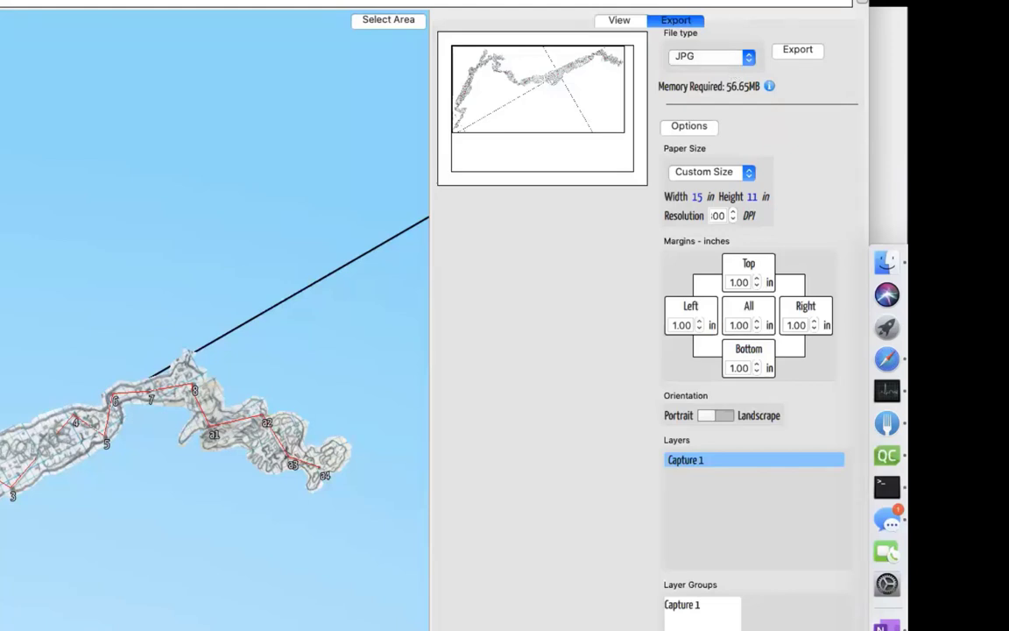
{"action": "left_click", "coordinate": [749, 60]}
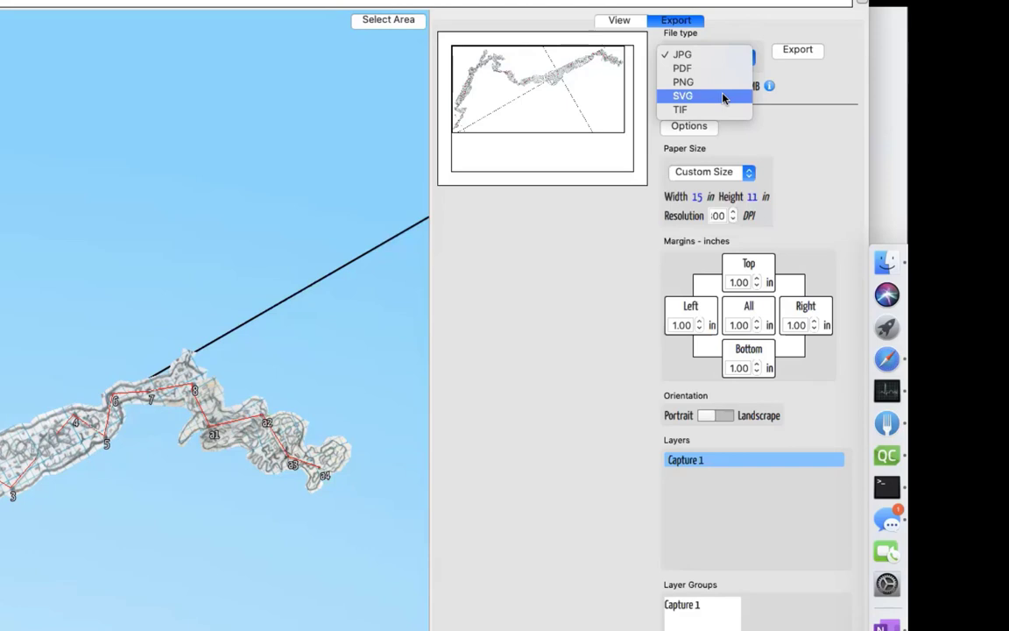
{"action": "left_click", "coordinate": [706, 68]}
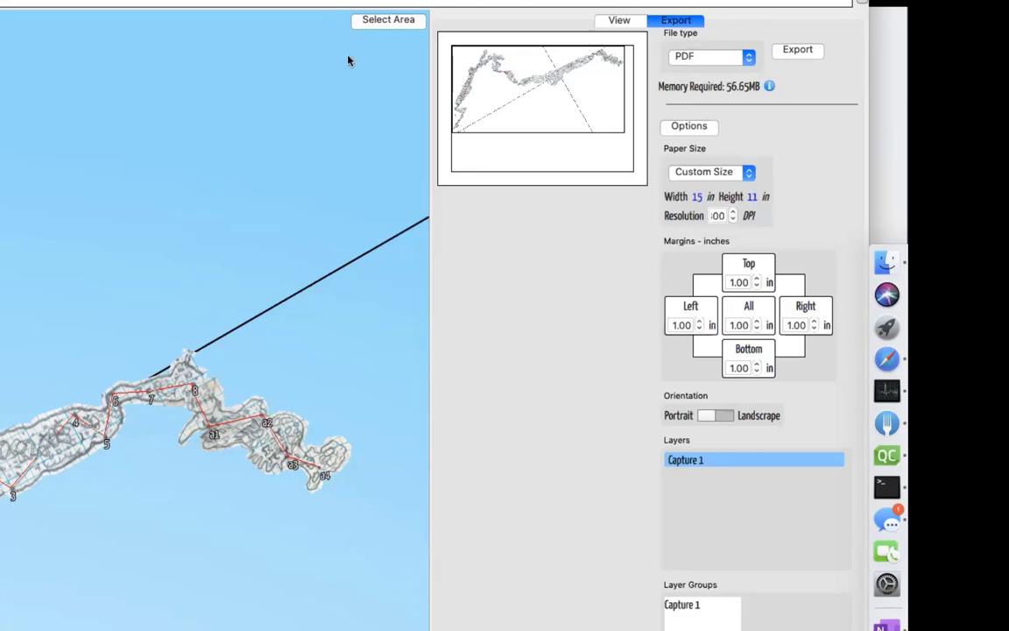
{"action": "left_click", "coordinate": [786, 49]}
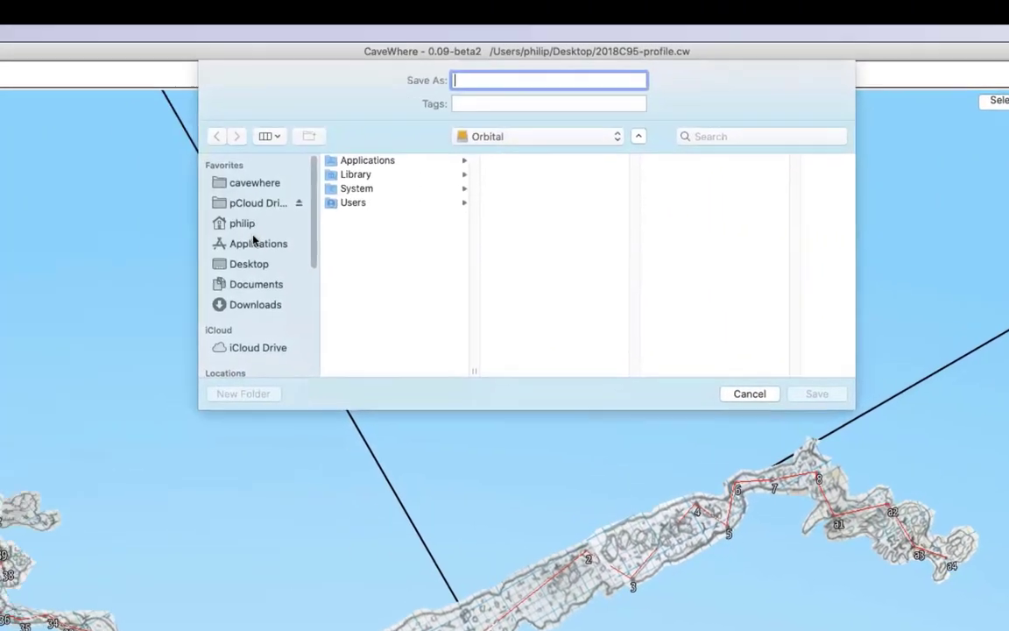
{"action": "left_click", "coordinate": [311, 270]}
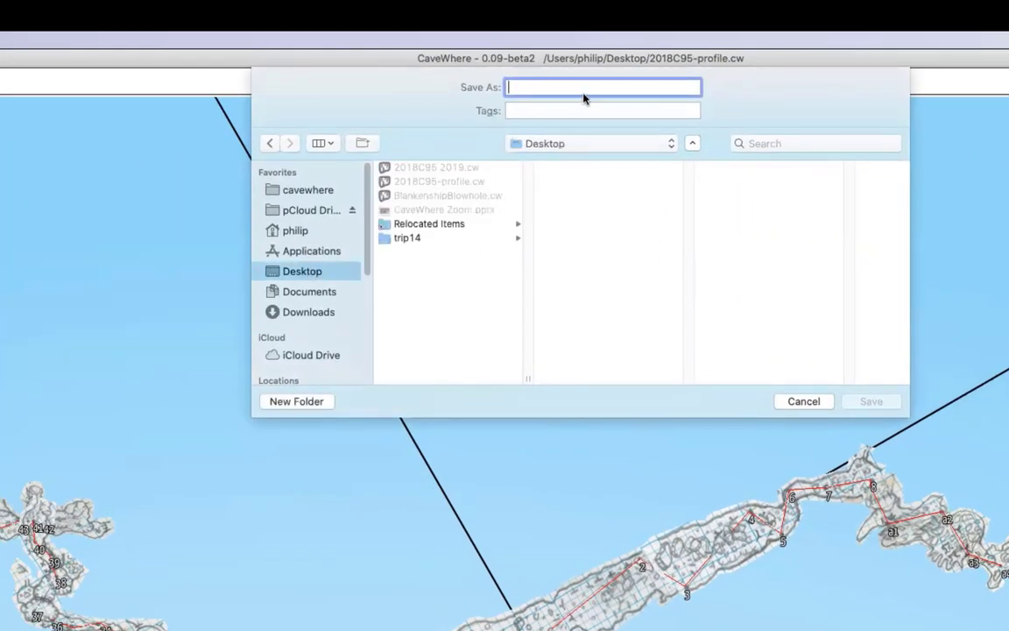
{"action": "type", "text": "test"}
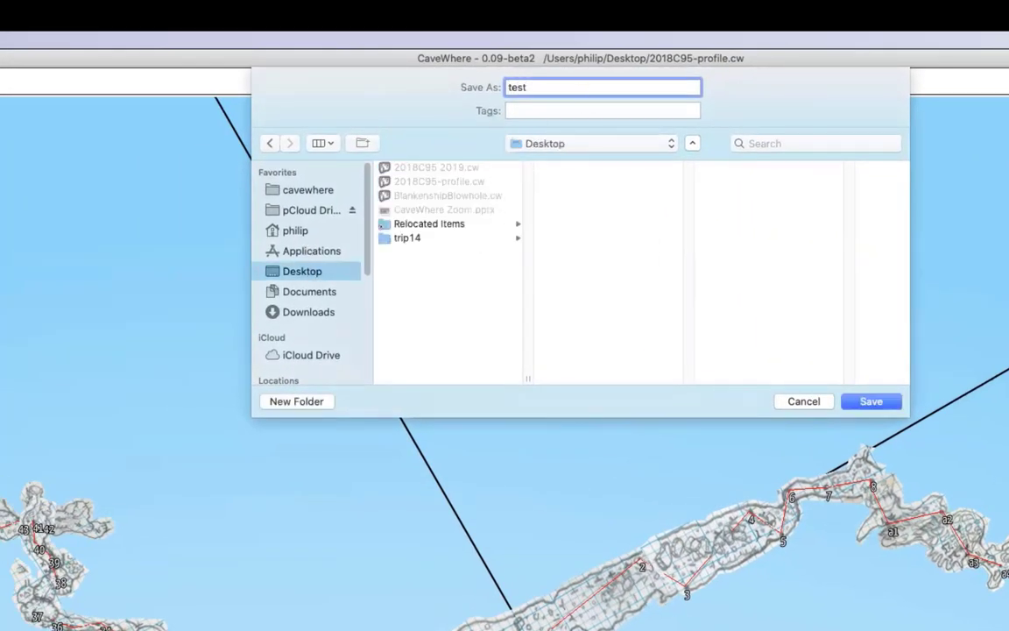
{"action": "key", "text": "Return"}
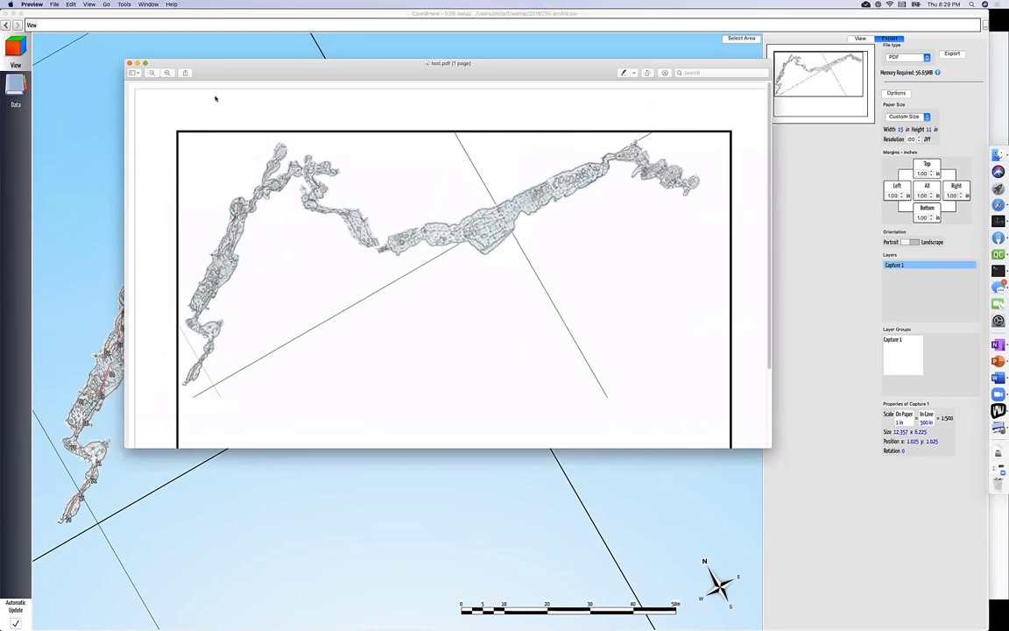
Inspect the carpeted sketch and survey line up close in the exported test.pdf, and close the document.
{"action": "left_click", "coordinate": [168, 74]}
{"action": "left_click", "coordinate": [168, 74]}
{"action": "left_click", "coordinate": [167, 74]}
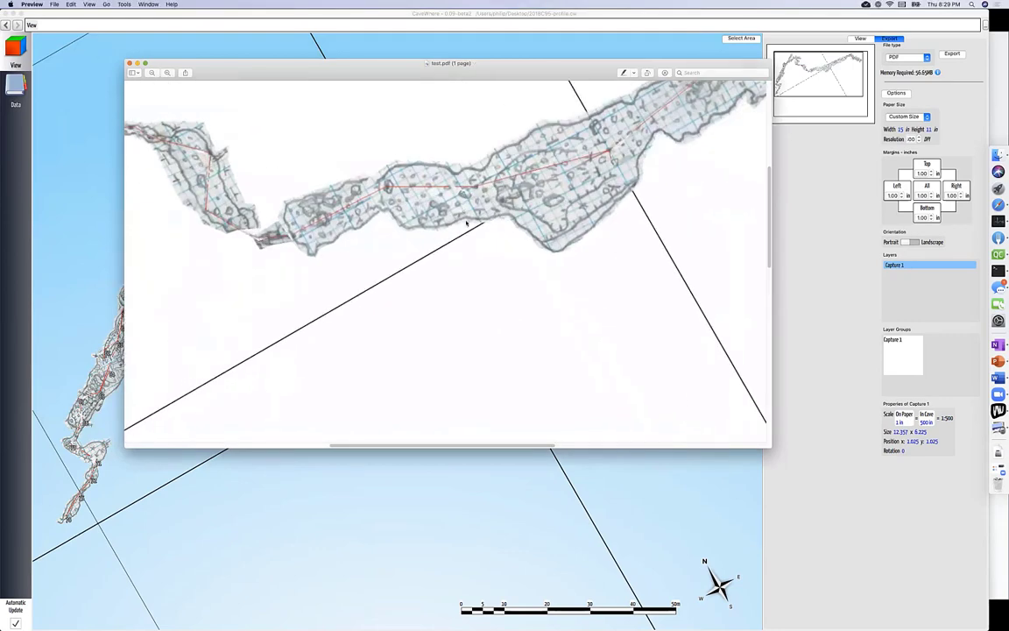
{"action": "scroll", "coordinate": [467, 227], "scroll_direction": "up", "scroll_amount": 3}
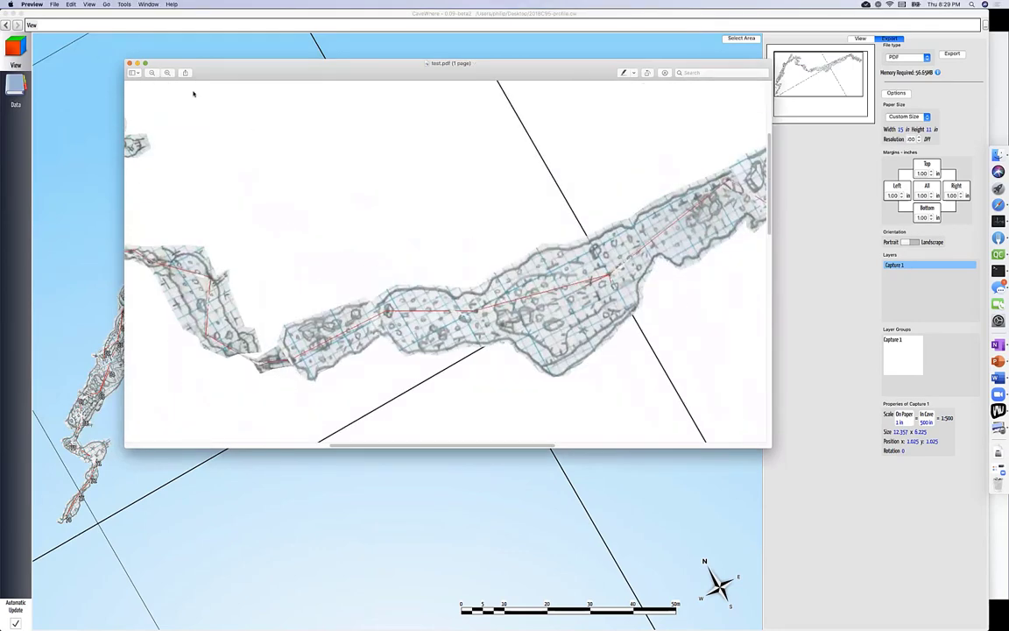
{"action": "left_click", "coordinate": [169, 73]}
{"action": "left_click", "coordinate": [172, 74]}
{"action": "scroll", "coordinate": [245, 151], "scroll_direction": "down", "scroll_amount": 3}
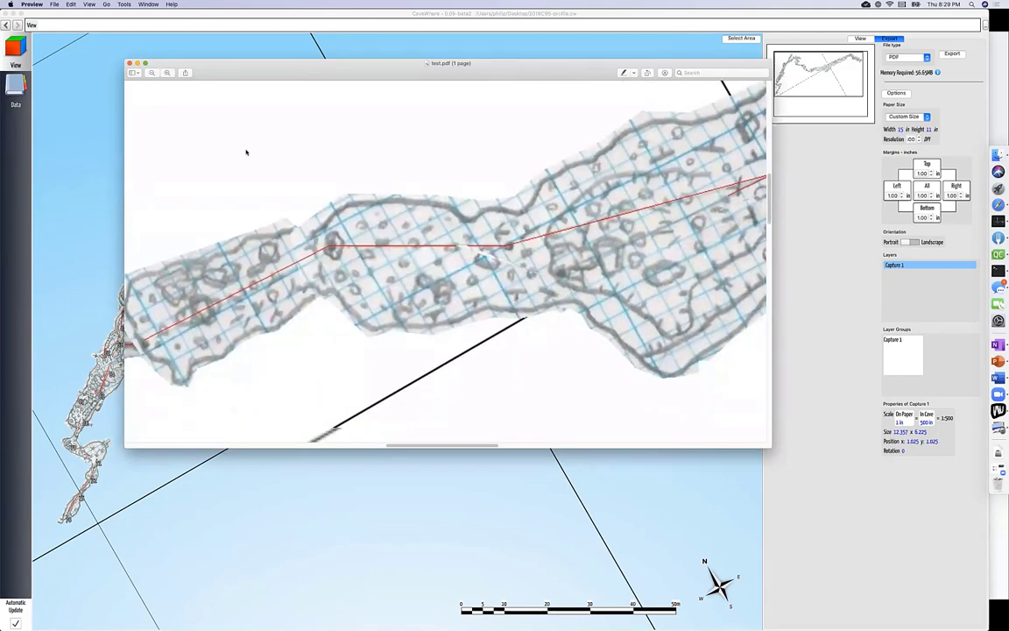
{"action": "left_click", "coordinate": [150, 73]}
{"action": "left_click", "coordinate": [151, 73]}
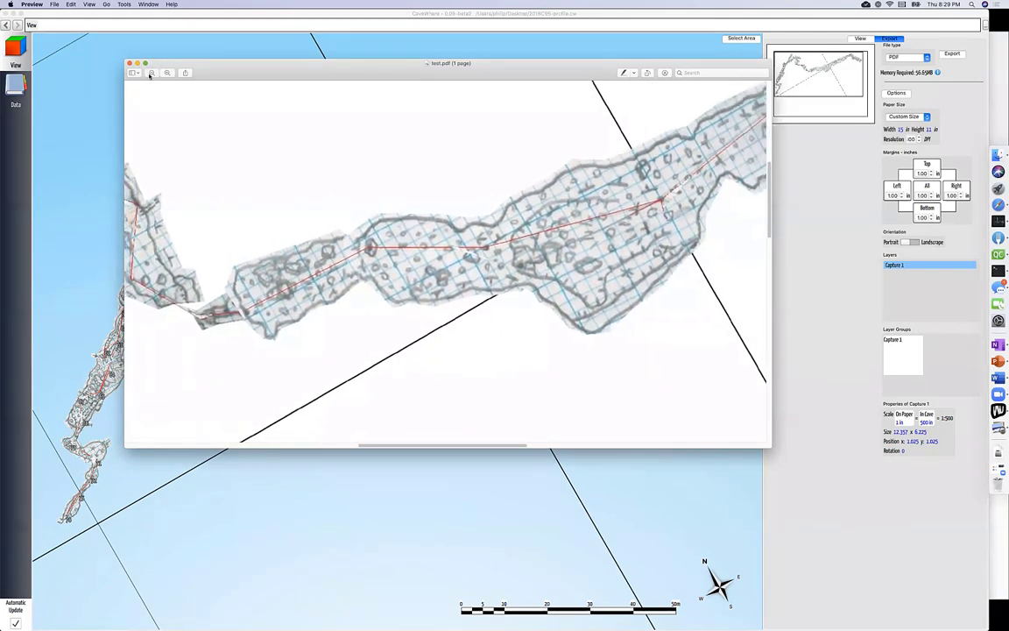
{"action": "left_click", "coordinate": [151, 73]}
{"action": "left_click", "coordinate": [151, 73]}
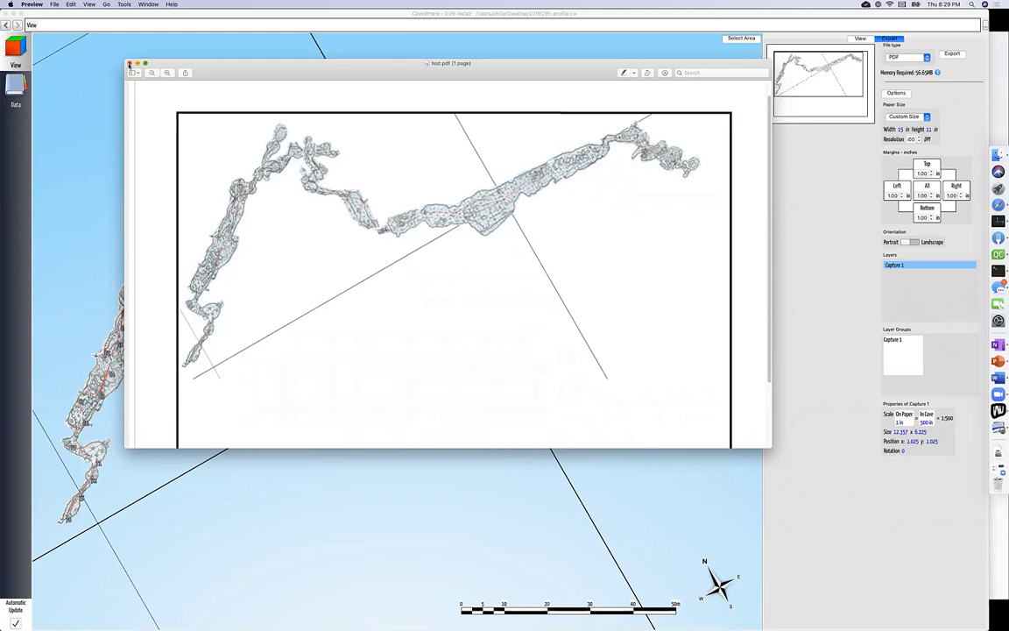
{"action": "left_click", "coordinate": [129, 64]}
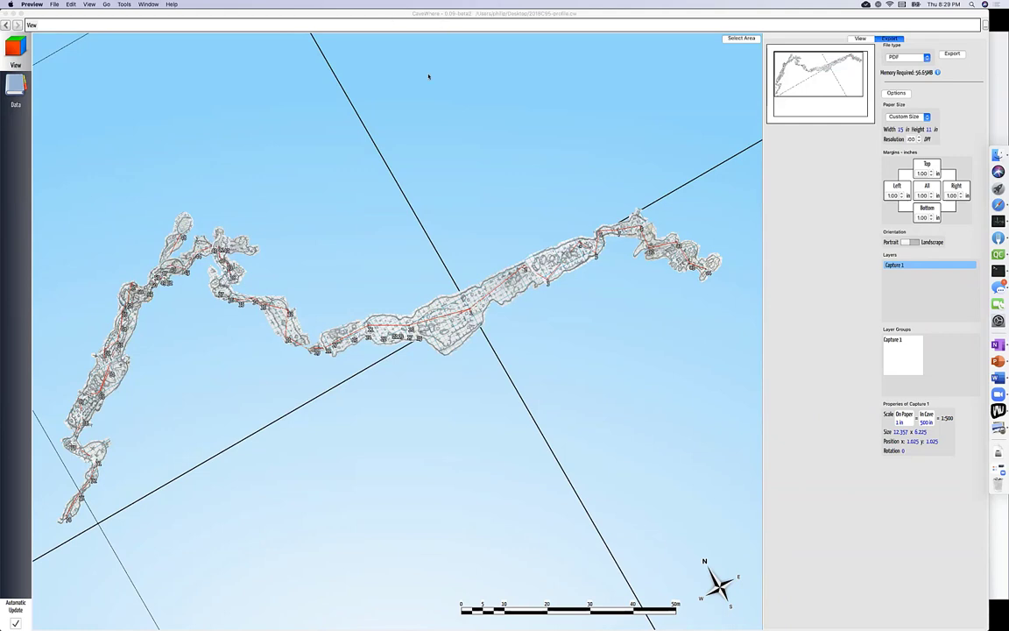
Turn the cave to the profile view at a 0° vertical angle with the whole cave in frame.
{"action": "left_click", "coordinate": [860, 38]}
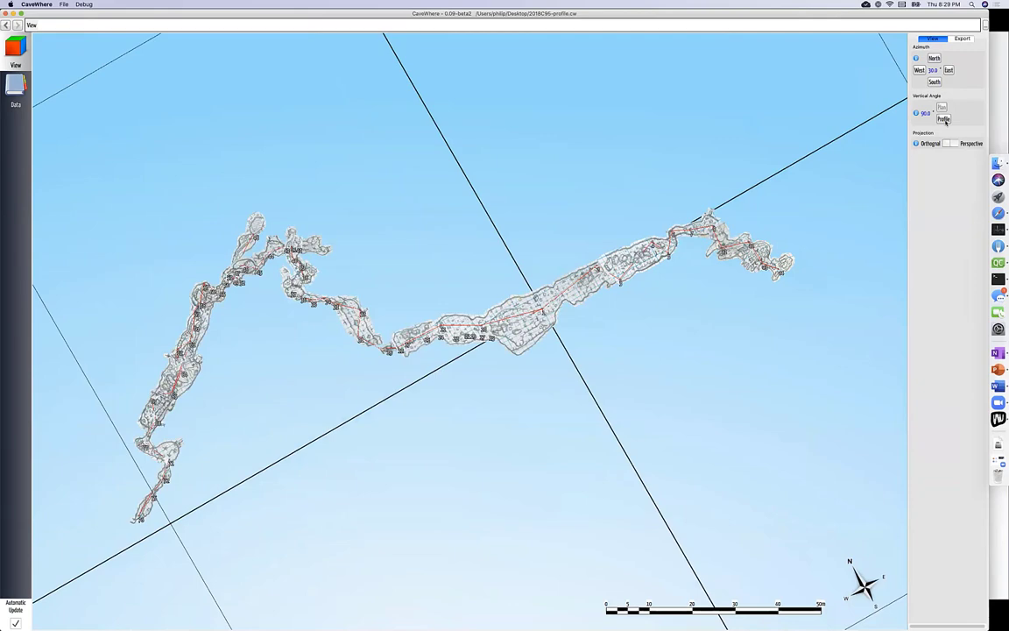
{"action": "left_click", "coordinate": [943, 119]}
{"action": "scroll", "coordinate": [509, 342], "scroll_direction": "down", "scroll_amount": 5}
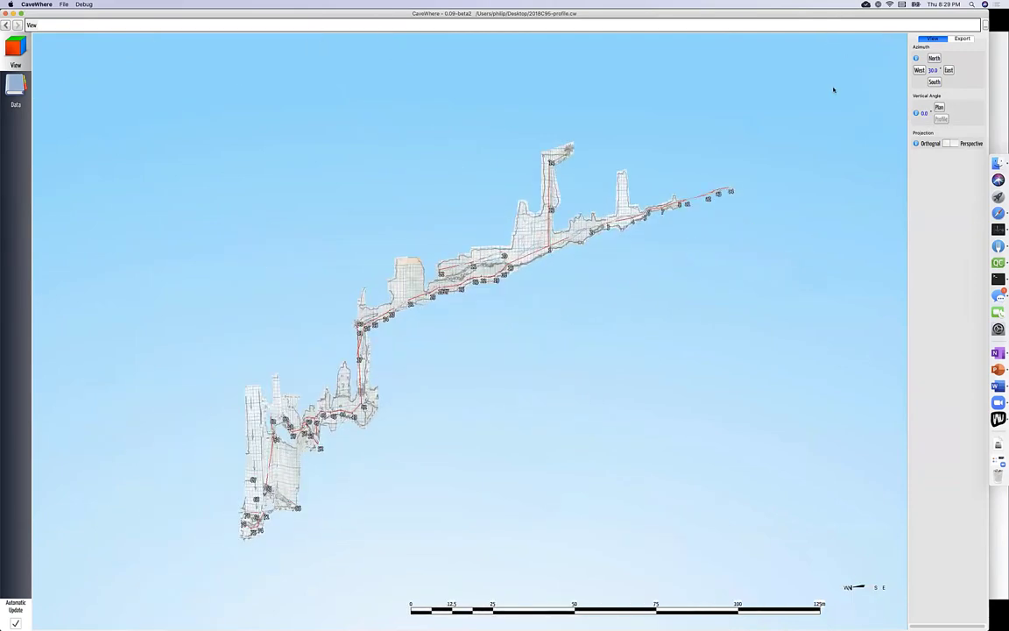
Capture an export area framing the entire cave profile and move it lower on the export page, beneath the plan passages.
{"action": "left_click", "coordinate": [962, 39]}
{"action": "left_click", "coordinate": [743, 40]}
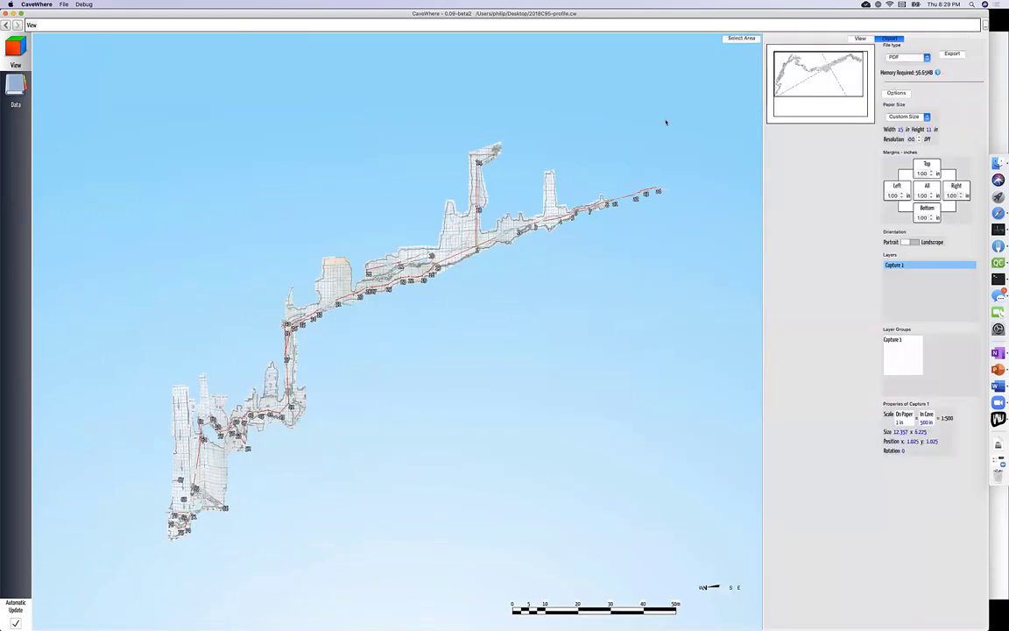
{"action": "left_click_drag", "start_coordinate": [682, 115], "coordinate": [151, 554]}
{"action": "left_click", "coordinate": [748, 39]}
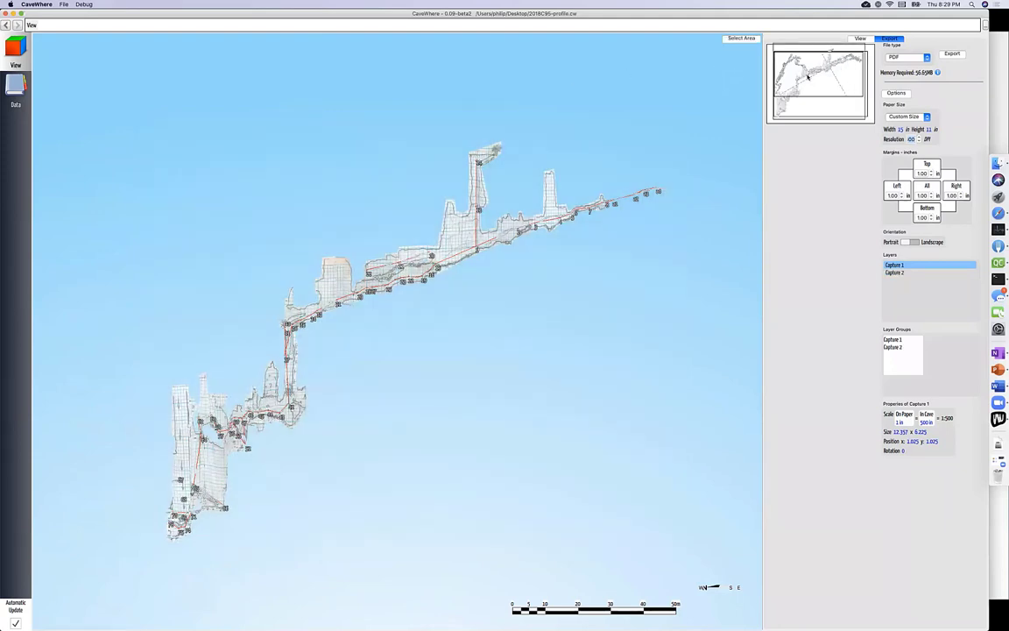
{"action": "left_click_drag", "start_coordinate": [783, 102], "coordinate": [810, 106]}
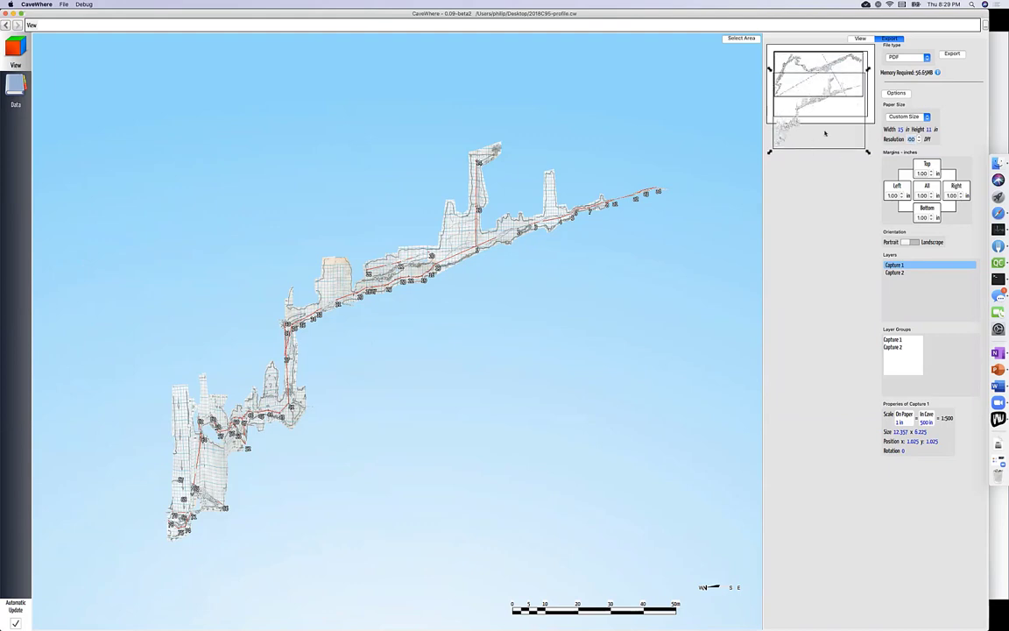
Set the custom export paper's height to 16 in.
{"action": "double_click", "coordinate": [928, 129]}
{"action": "type", "text": "16"}
{"action": "key", "text": "Return"}
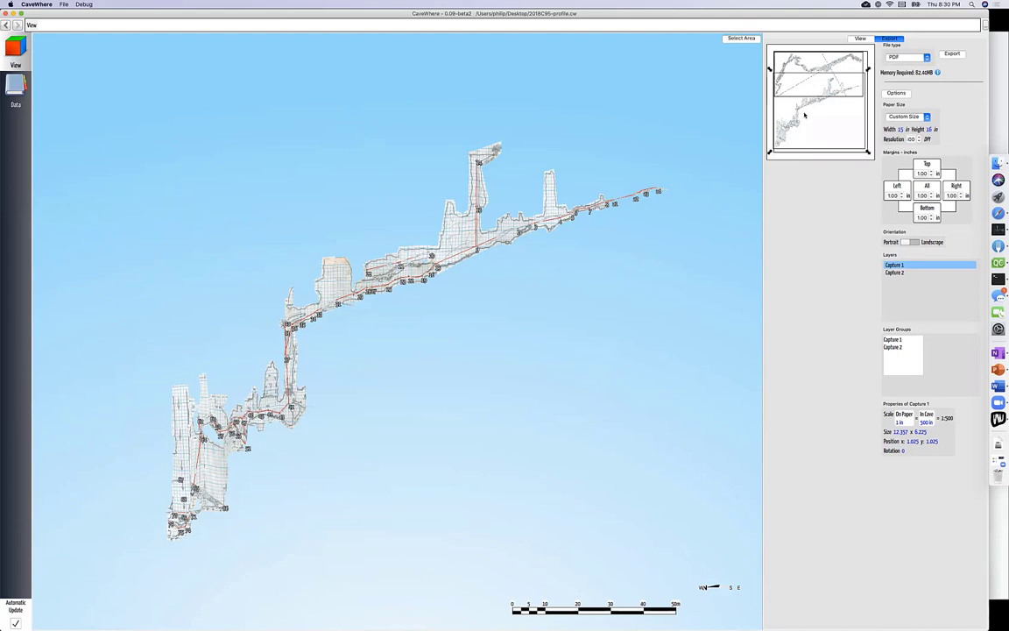
Export the combined plan and profile page to the Desktop as test2.pdf.
{"action": "left_click", "coordinate": [953, 53]}
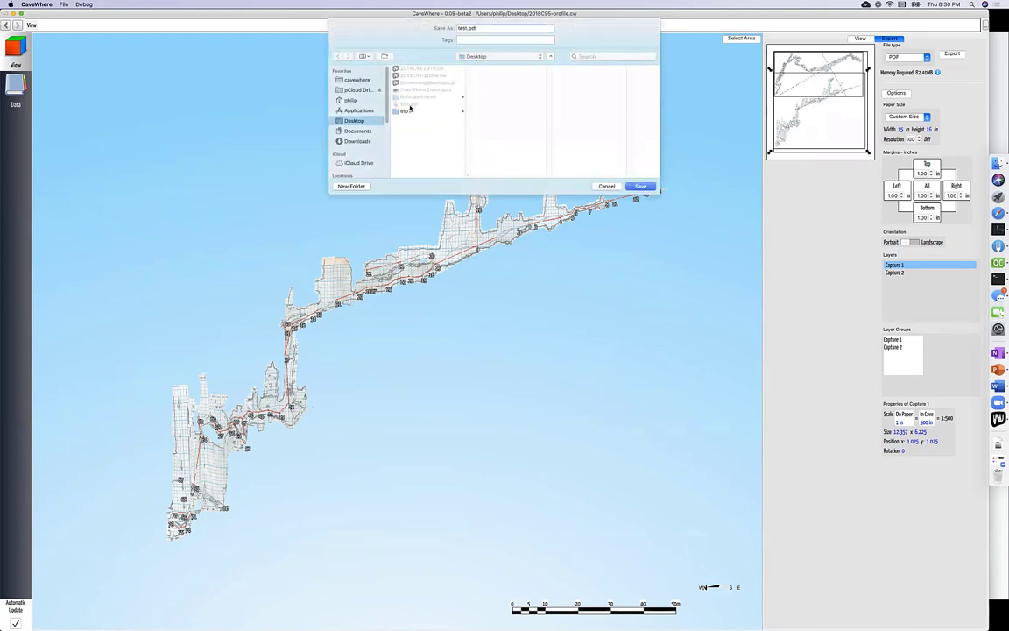
{"action": "left_click", "coordinate": [469, 28]}
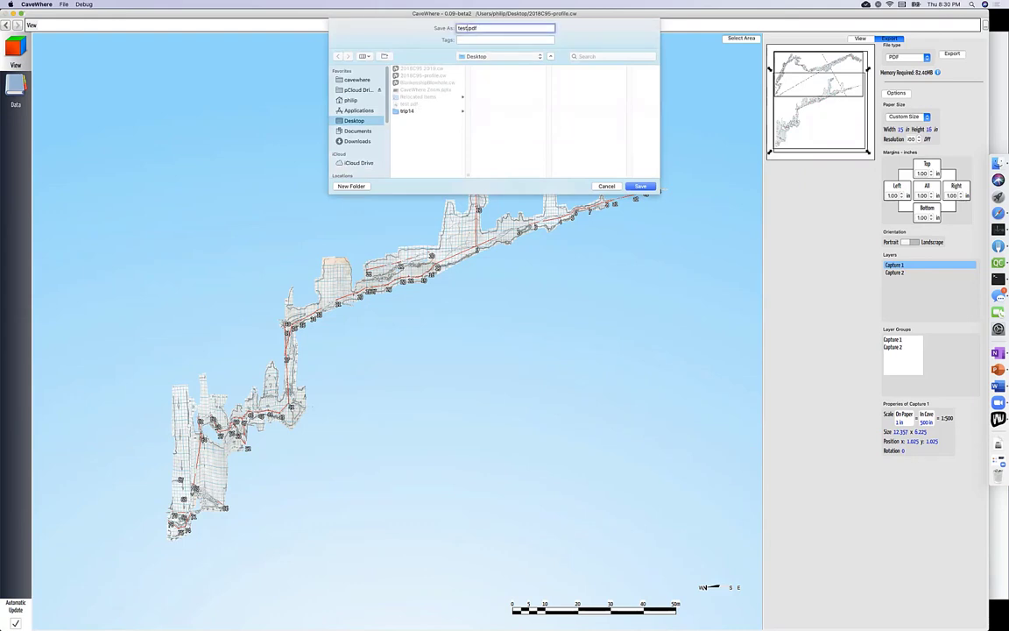
{"action": "key", "text": "Return"}
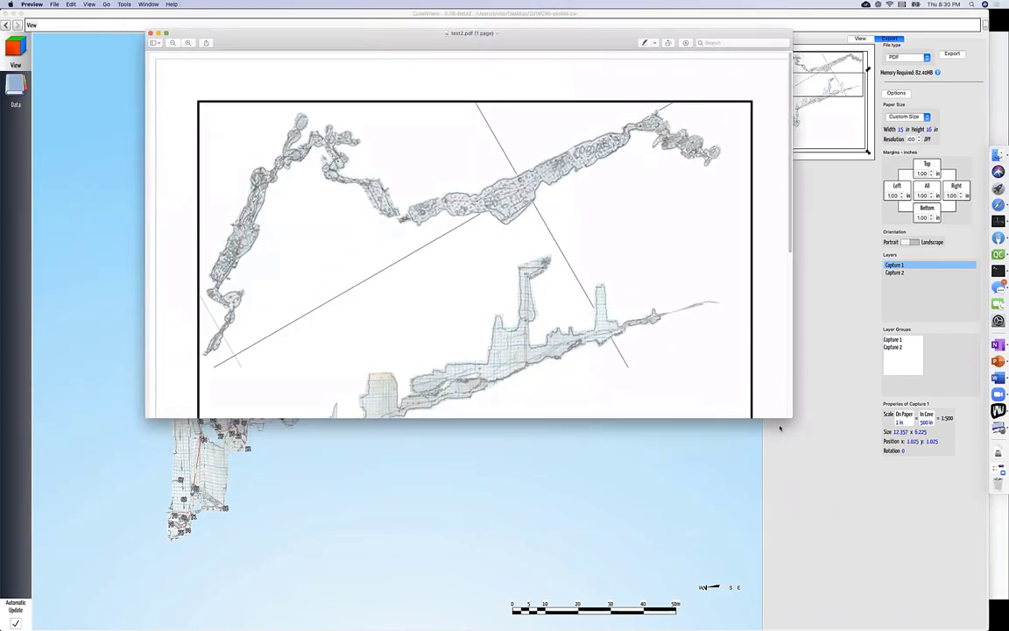
Enlarge the test2.pdf preview and look over the combined plan and profile page.
{"action": "left_click_drag", "start_coordinate": [791, 416], "coordinate": [845, 597]}
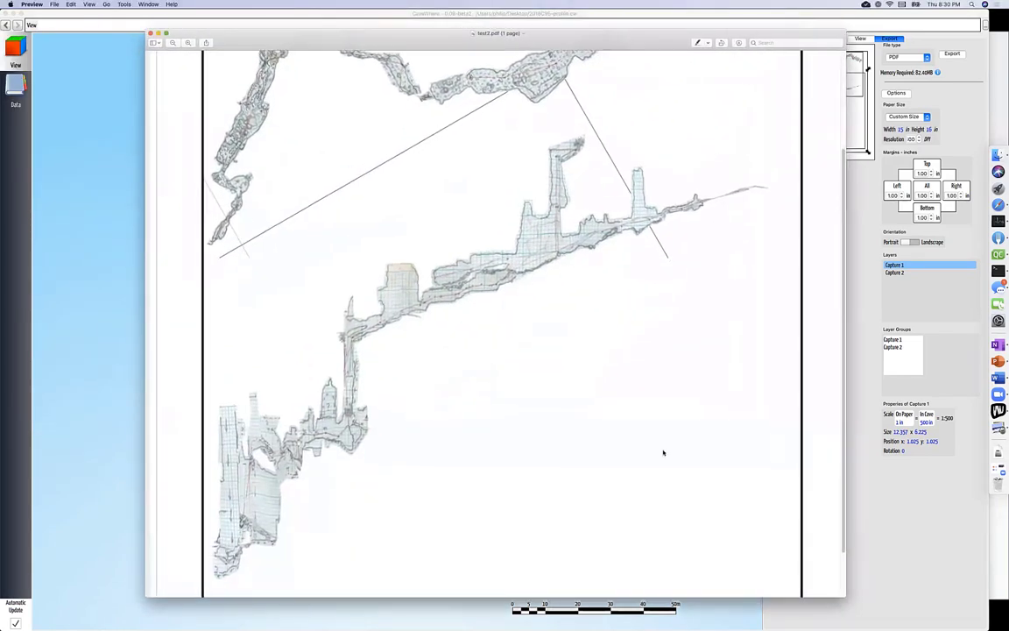
{"action": "scroll", "coordinate": [663, 448], "scroll_direction": "up", "scroll_amount": 5}
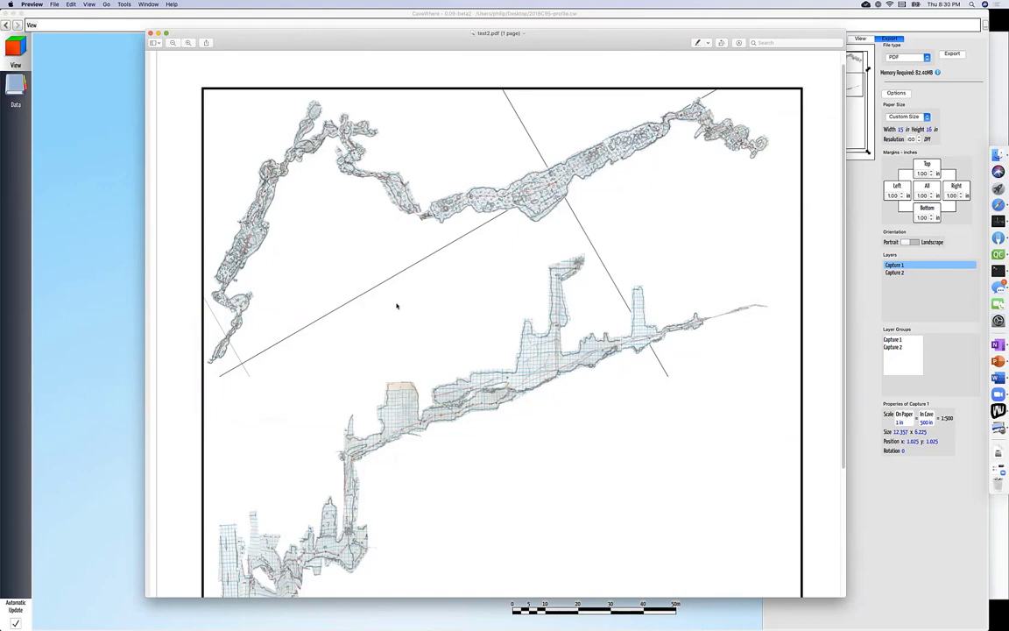
{"action": "scroll", "coordinate": [399, 306], "scroll_direction": "down", "scroll_amount": 2}
{"action": "scroll", "coordinate": [401, 307], "scroll_direction": "up", "scroll_amount": 3}
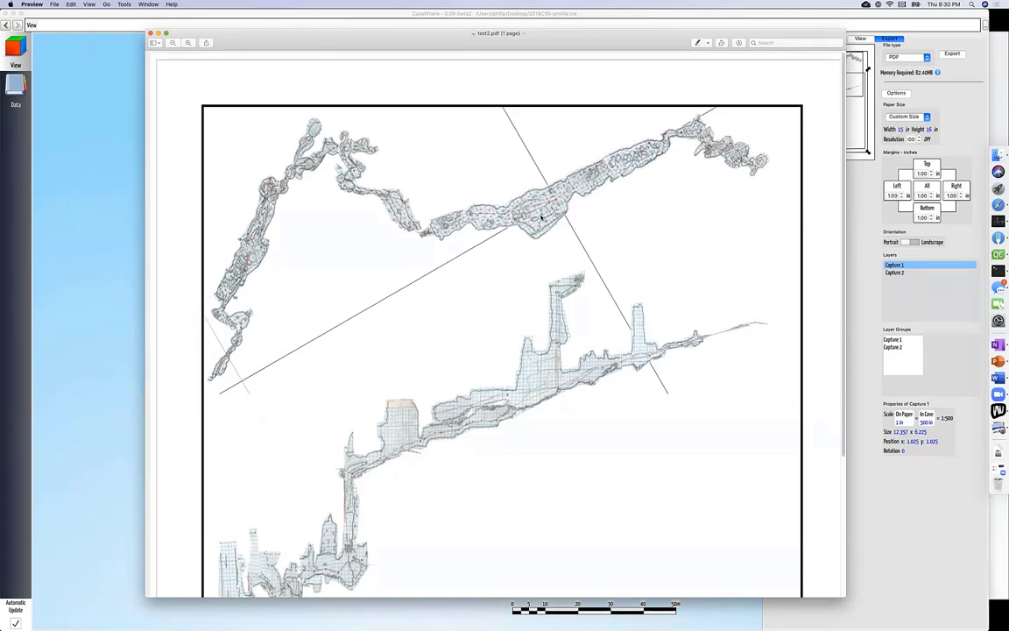
Zoom in on the exported PDF and examine the central plan passages and the profile's tall shaft beneath them.
{"action": "left_click", "coordinate": [187, 43]}
{"action": "left_click", "coordinate": [186, 43]}
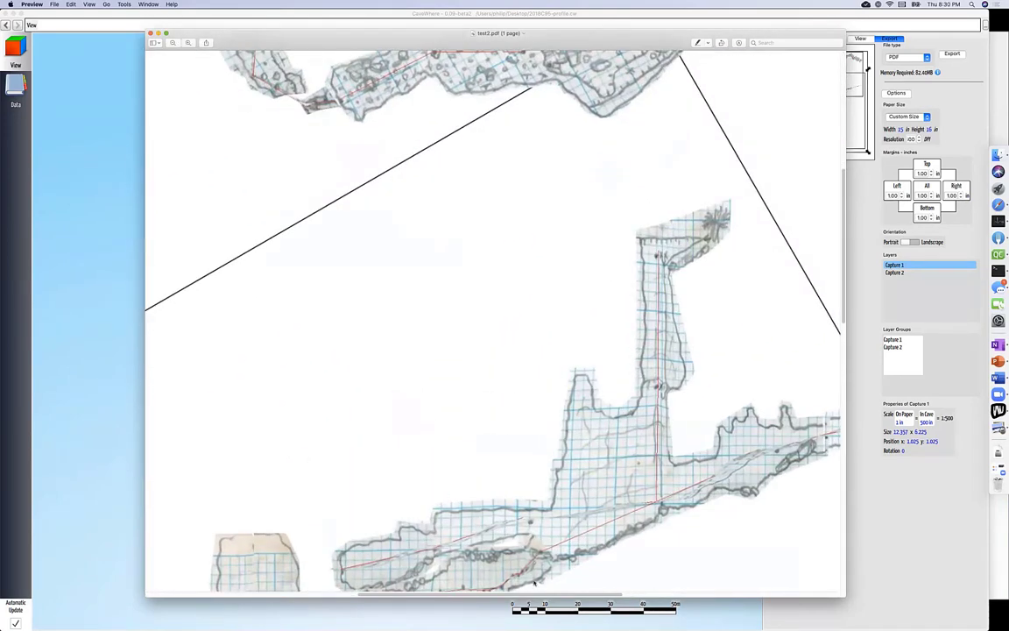
{"action": "left_click_drag", "start_coordinate": [555, 595], "coordinate": [592, 595]}
{"action": "scroll", "coordinate": [642, 476], "scroll_direction": "up", "scroll_amount": 4}
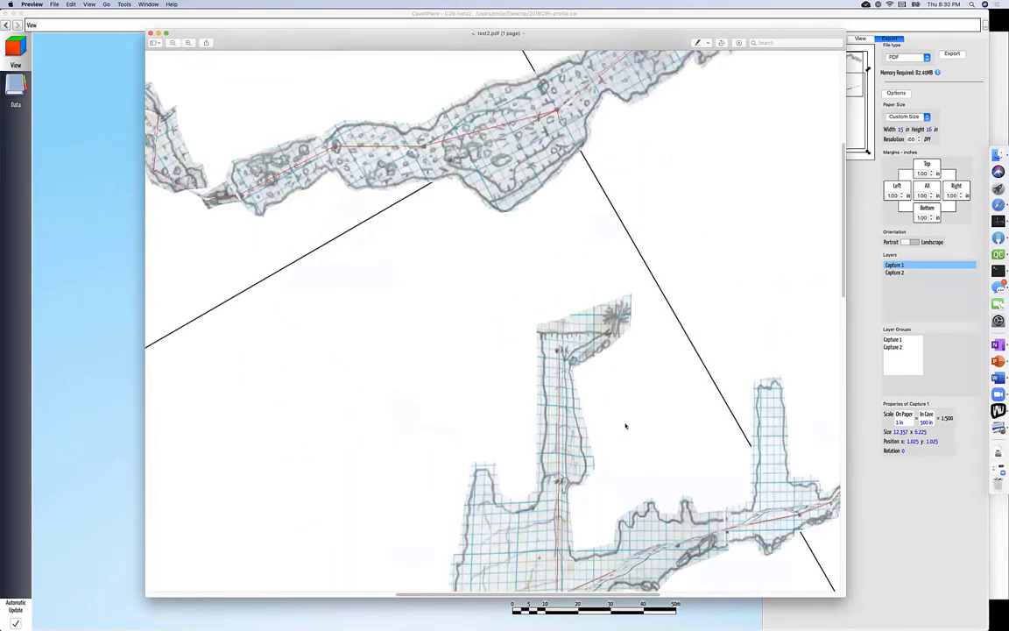
{"action": "scroll", "coordinate": [566, 408], "scroll_direction": "down", "scroll_amount": 3}
{"action": "scroll", "coordinate": [564, 485], "scroll_direction": "down", "scroll_amount": 1}
{"action": "scroll", "coordinate": [574, 403], "scroll_direction": "down", "scroll_amount": 1}
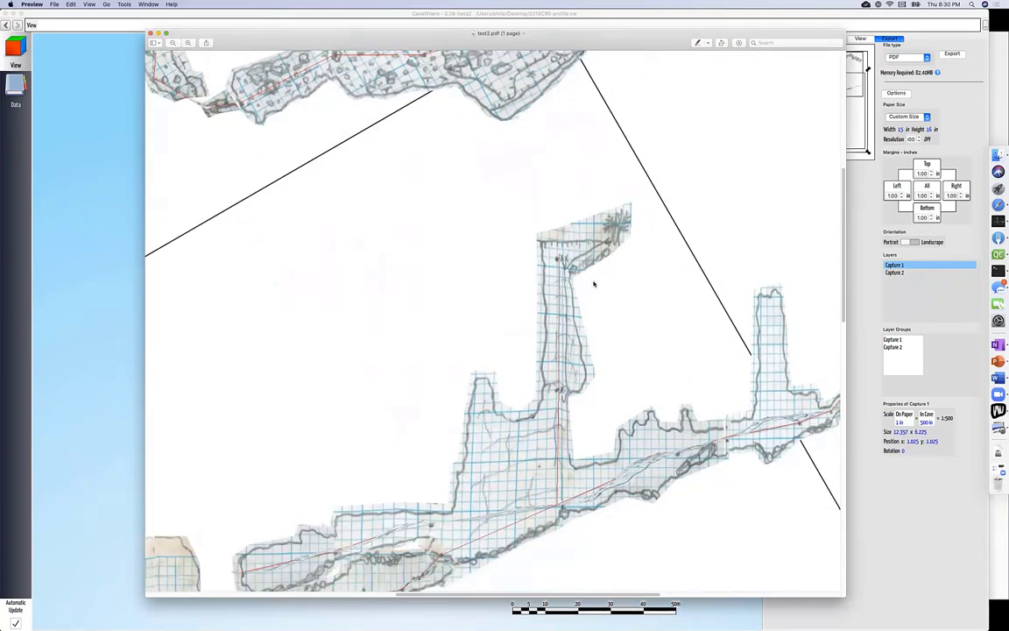
{"action": "scroll", "coordinate": [587, 263], "scroll_direction": "up", "scroll_amount": 4}
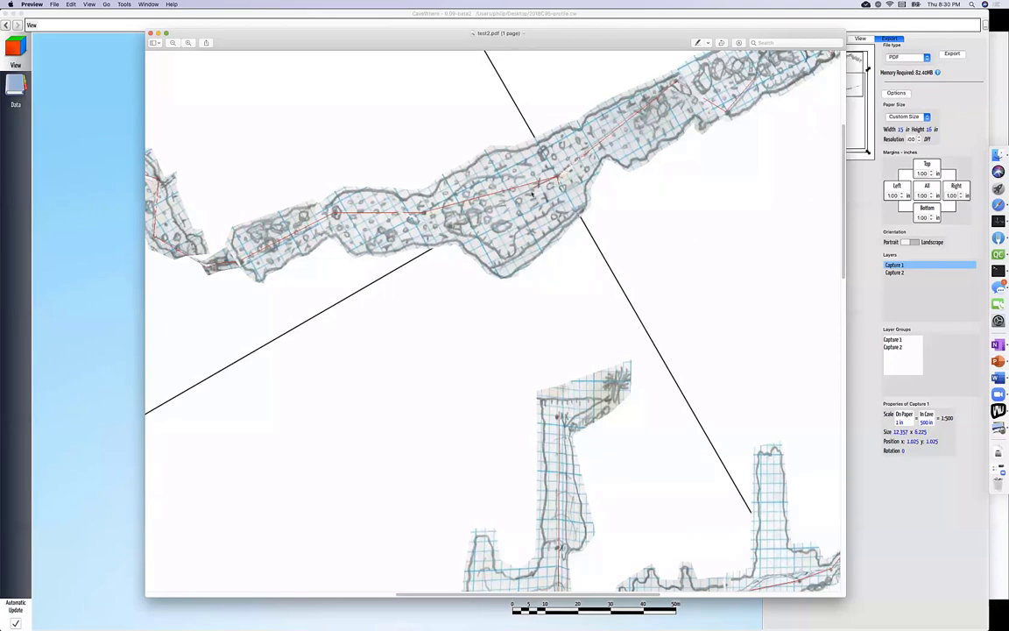
{"action": "scroll", "coordinate": [570, 394], "scroll_direction": "down", "scroll_amount": 5}
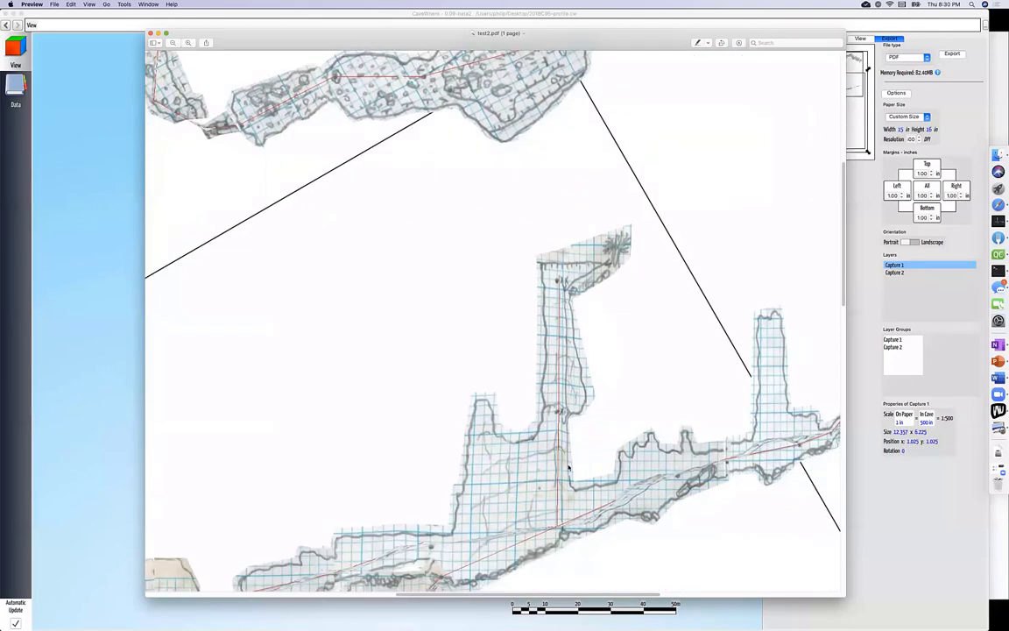
Examine the plan passages along the left edge of the exported page, down to their lowest end.
{"action": "scroll", "coordinate": [526, 570], "scroll_direction": "left", "scroll_amount": 8}
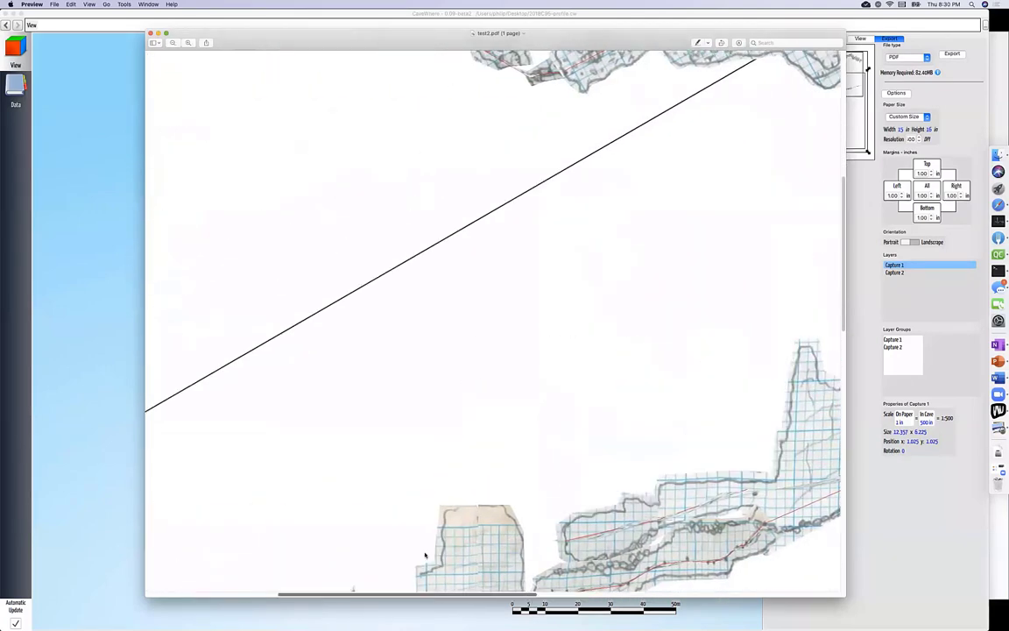
{"action": "scroll", "coordinate": [438, 431], "scroll_direction": "down", "scroll_amount": 5}
{"action": "scroll", "coordinate": [451, 435], "scroll_direction": "up", "scroll_amount": 10}
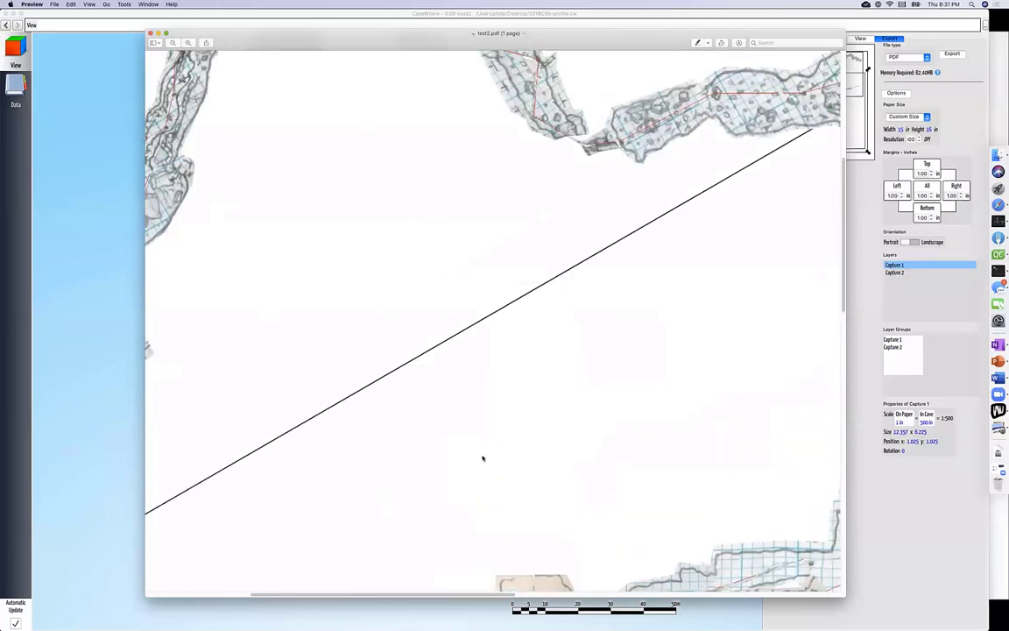
{"action": "scroll", "coordinate": [429, 403], "scroll_direction": "left", "scroll_amount": 6}
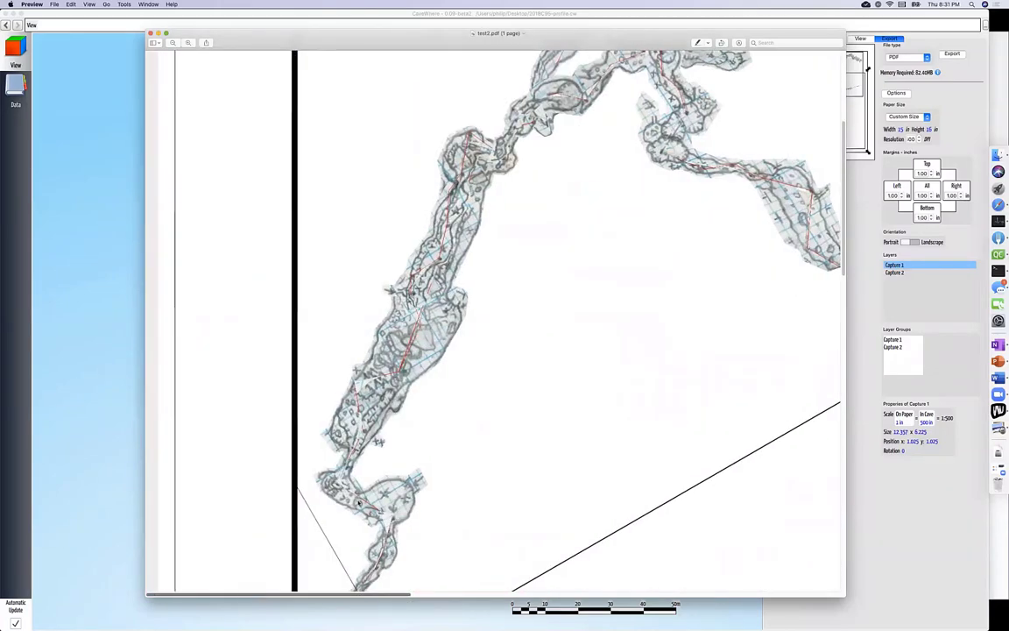
{"action": "scroll", "coordinate": [430, 403], "scroll_direction": "down", "scroll_amount": 10}
{"action": "scroll", "coordinate": [442, 412], "scroll_direction": "up", "scroll_amount": 10}
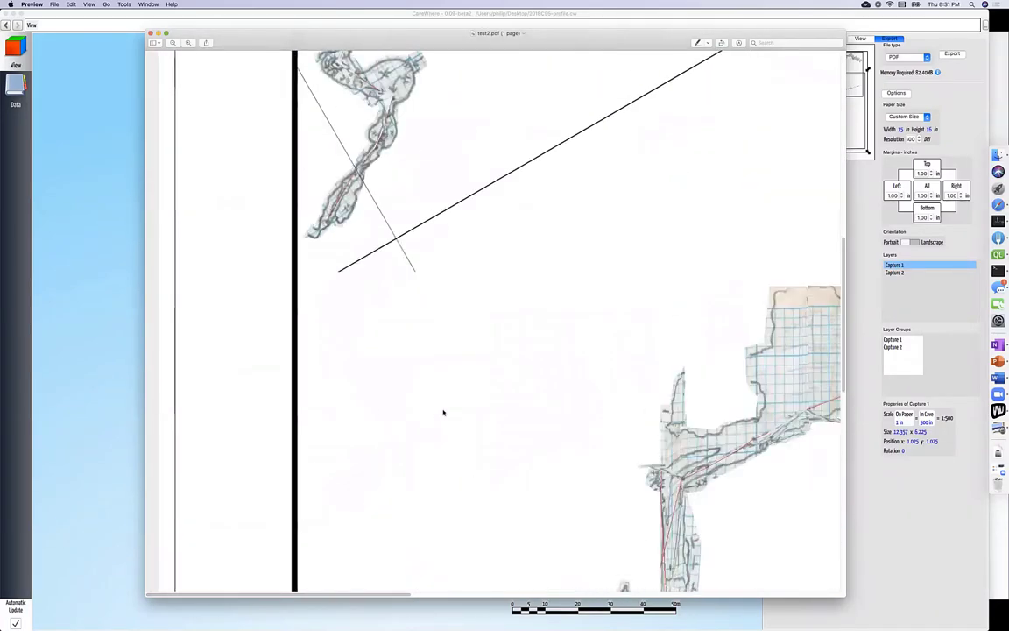
Examine the profile's deep end in the PDF and compare its sketches with the plan passages above.
{"action": "scroll", "coordinate": [443, 412], "scroll_direction": "up", "scroll_amount": 3}
{"action": "scroll", "coordinate": [443, 412], "scroll_direction": "down", "scroll_amount": 10}
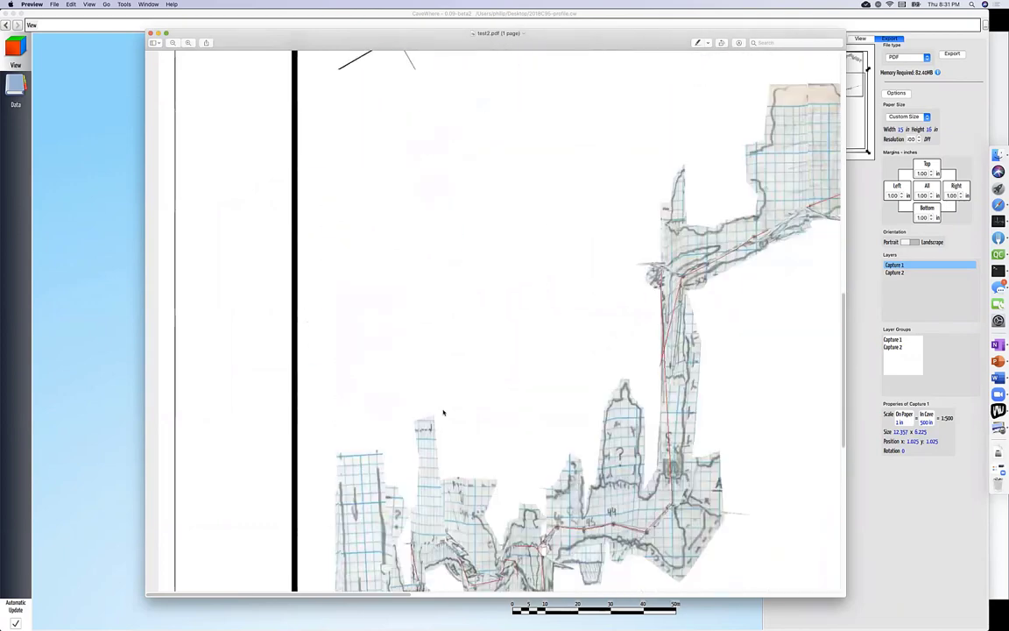
{"action": "scroll", "coordinate": [444, 412], "scroll_direction": "down", "scroll_amount": 8}
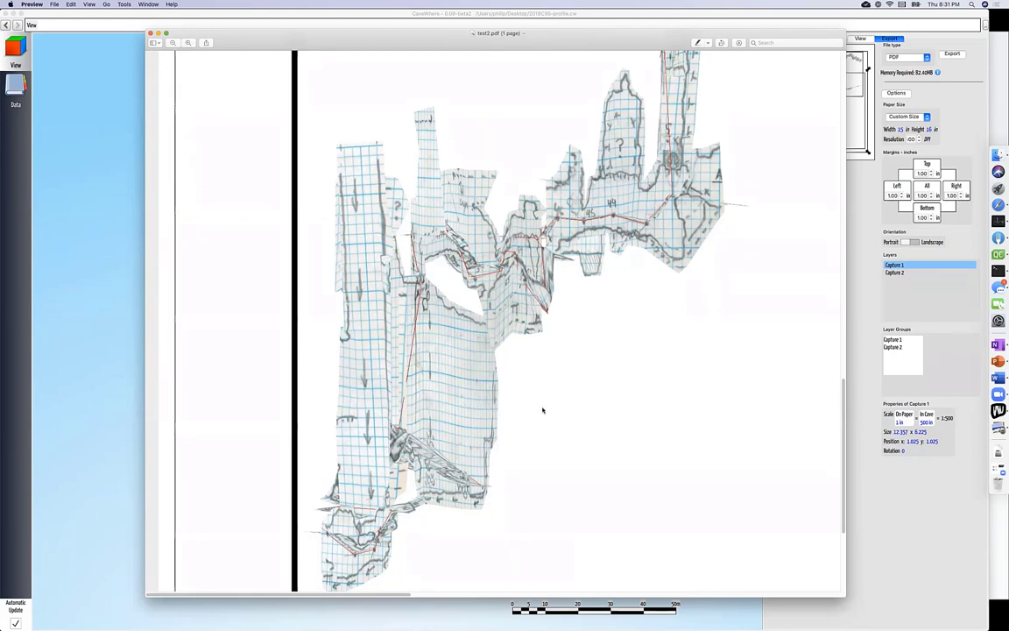
{"action": "scroll", "coordinate": [543, 410], "scroll_direction": "up", "scroll_amount": 3}
{"action": "scroll", "coordinate": [608, 433], "scroll_direction": "up", "scroll_amount": 4}
{"action": "scroll", "coordinate": [635, 439], "scroll_direction": "down", "scroll_amount": 1}
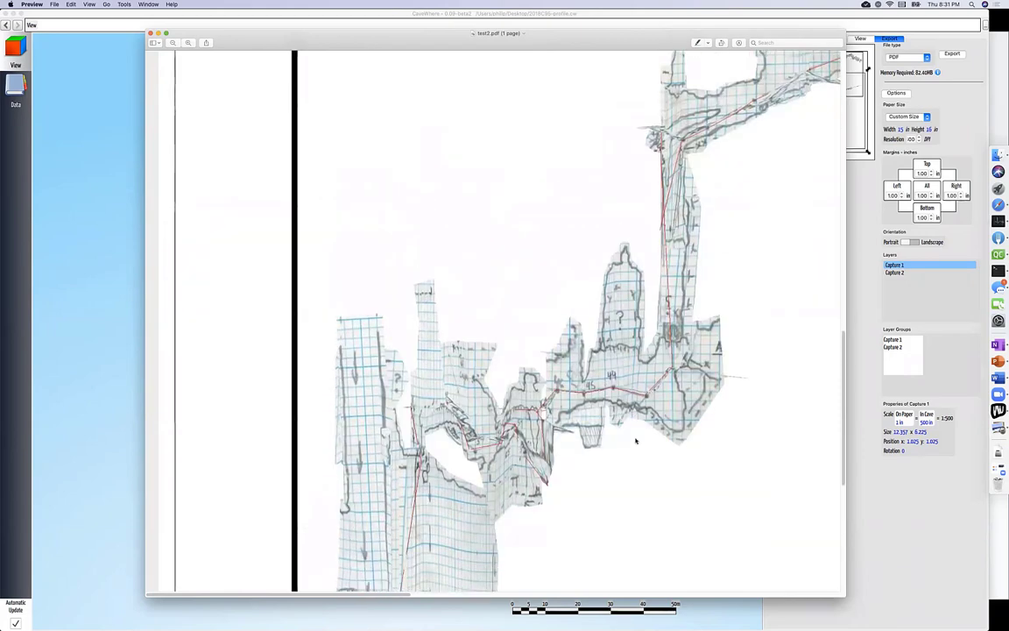
{"action": "scroll", "coordinate": [635, 440], "scroll_direction": "up", "scroll_amount": 8}
{"action": "scroll", "coordinate": [634, 440], "scroll_direction": "up", "scroll_amount": 15}
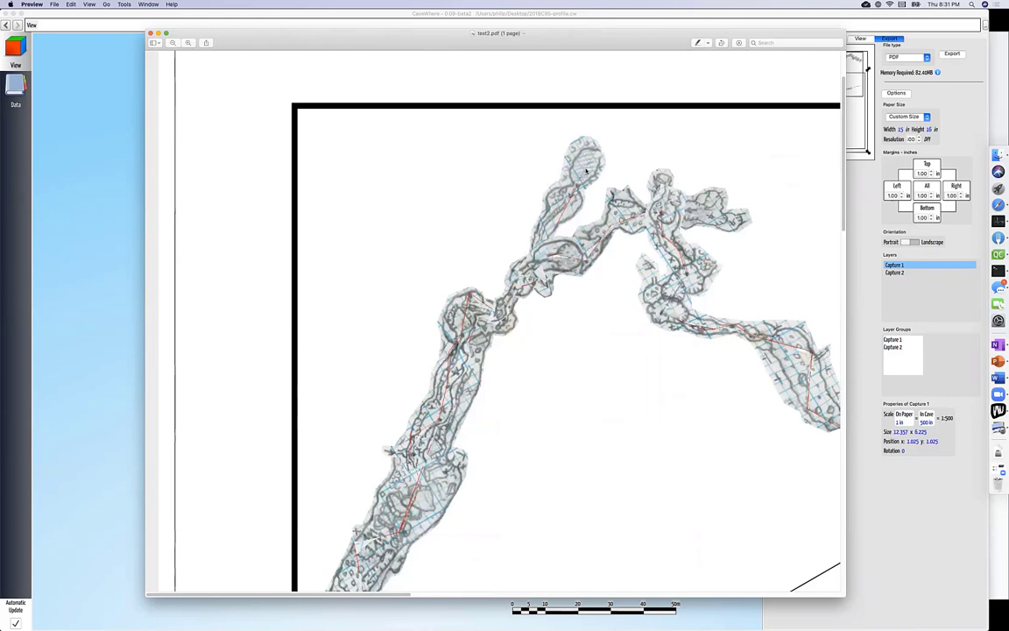
{"action": "scroll", "coordinate": [580, 320], "scroll_direction": "down", "scroll_amount": 10}
{"action": "scroll", "coordinate": [586, 342], "scroll_direction": "down", "scroll_amount": 15}
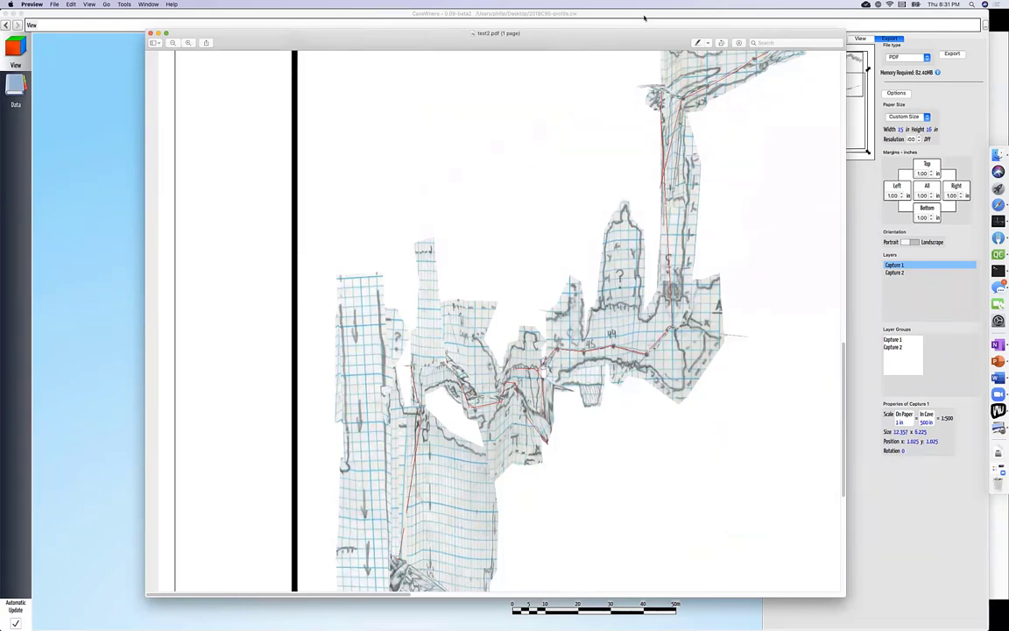
Close test2.pdf, switch back to CaveWhere and open the BlankenshipBlowhole.cw project.
{"action": "left_click", "coordinate": [150, 32]}
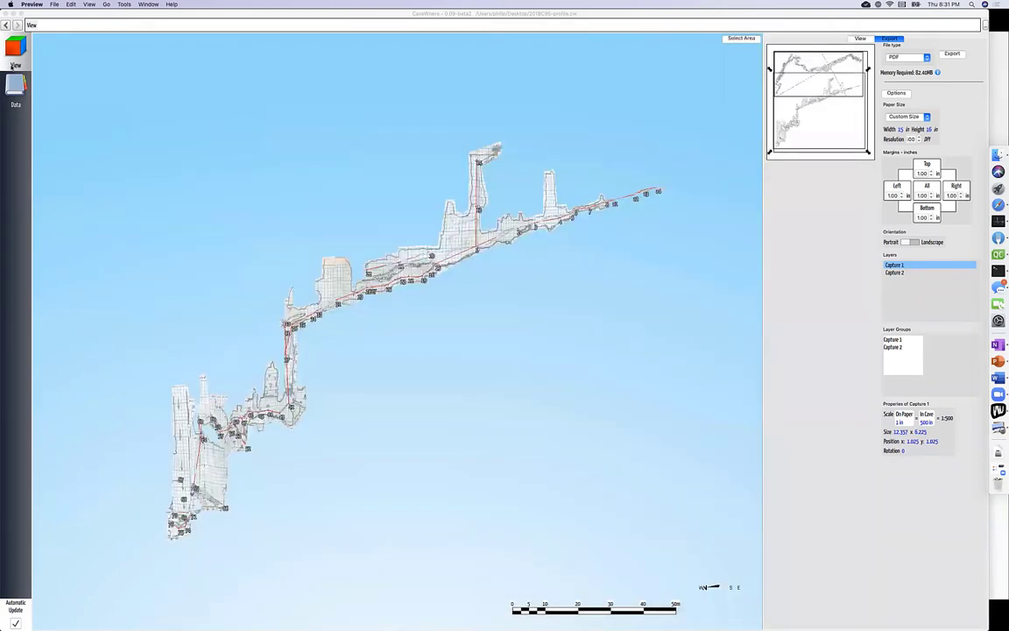
{"action": "key", "text": "super+Tab"}
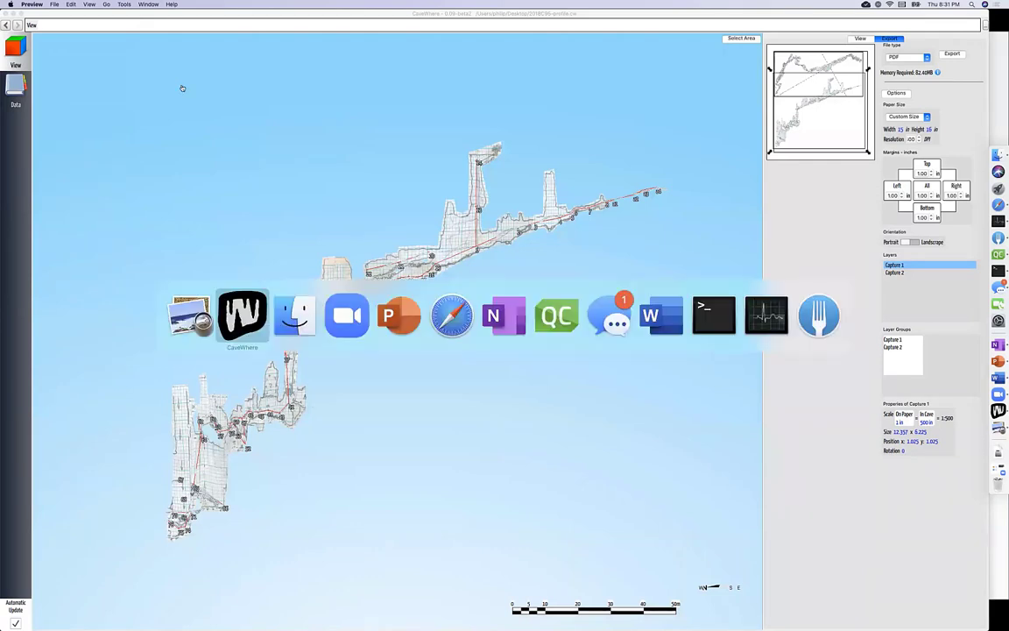
{"action": "key", "text": "super+Tab"}
{"action": "key", "text": "super+Tab"}
{"action": "key", "text": "super+Tab"}
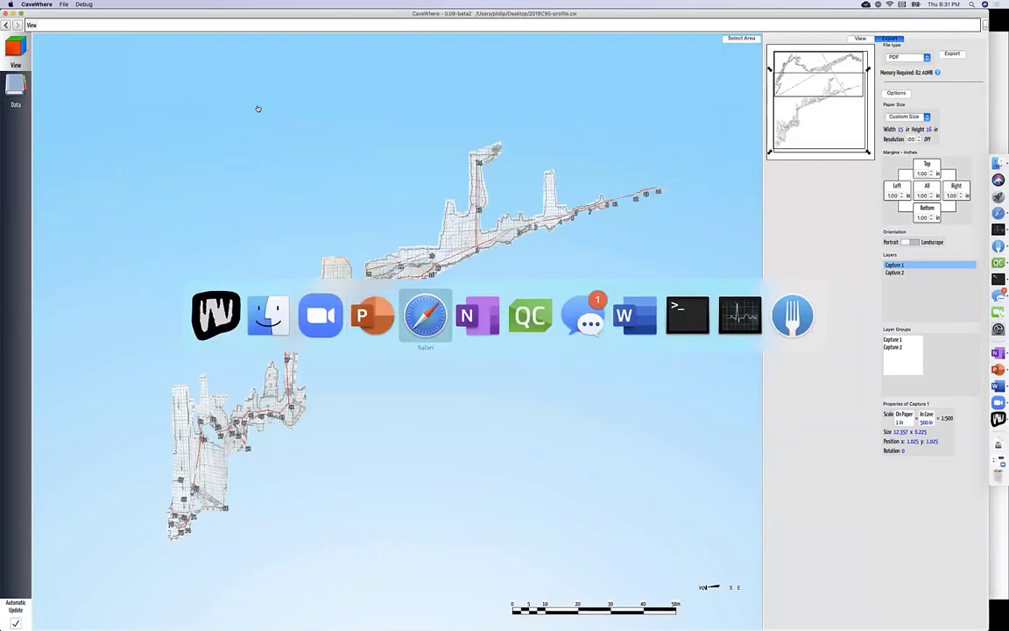
{"action": "key", "text": "super+shift+Tab"}
{"action": "key", "text": "super+shift+Tab"}
{"action": "key", "text": "super+shift+Tab"}
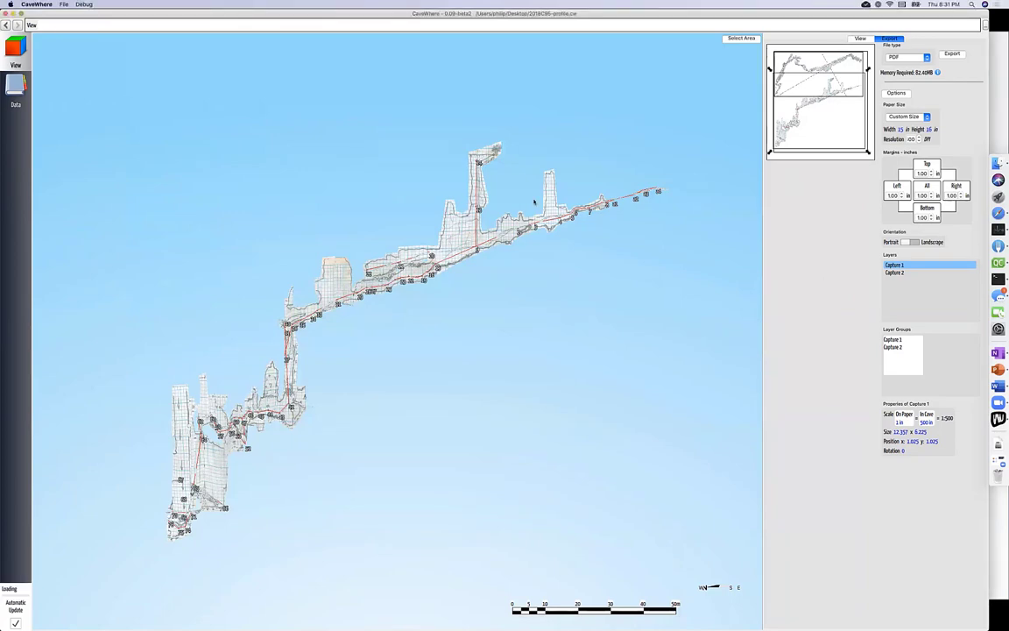
Turn the Blankenship Blowhole cave to plan view and examine its central passages and lead markers up close.
{"action": "scroll", "coordinate": [460, 301], "scroll_direction": "down", "scroll_amount": 5}
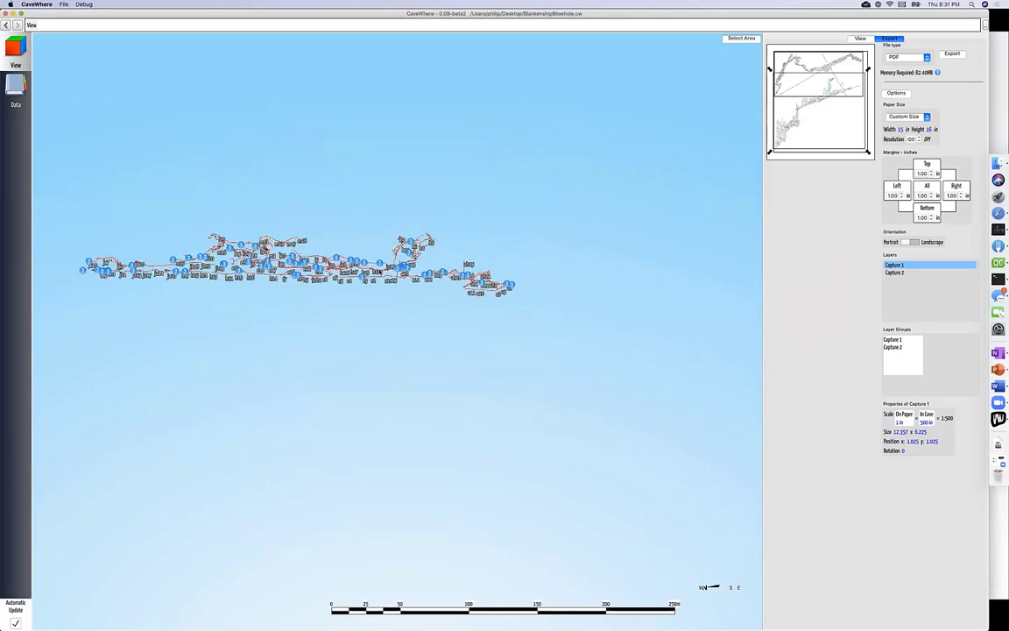
{"action": "left_click_drag", "start_coordinate": [381, 311], "coordinate": [384, 413]}
{"action": "scroll", "coordinate": [383, 414], "scroll_direction": "up", "scroll_amount": 3}
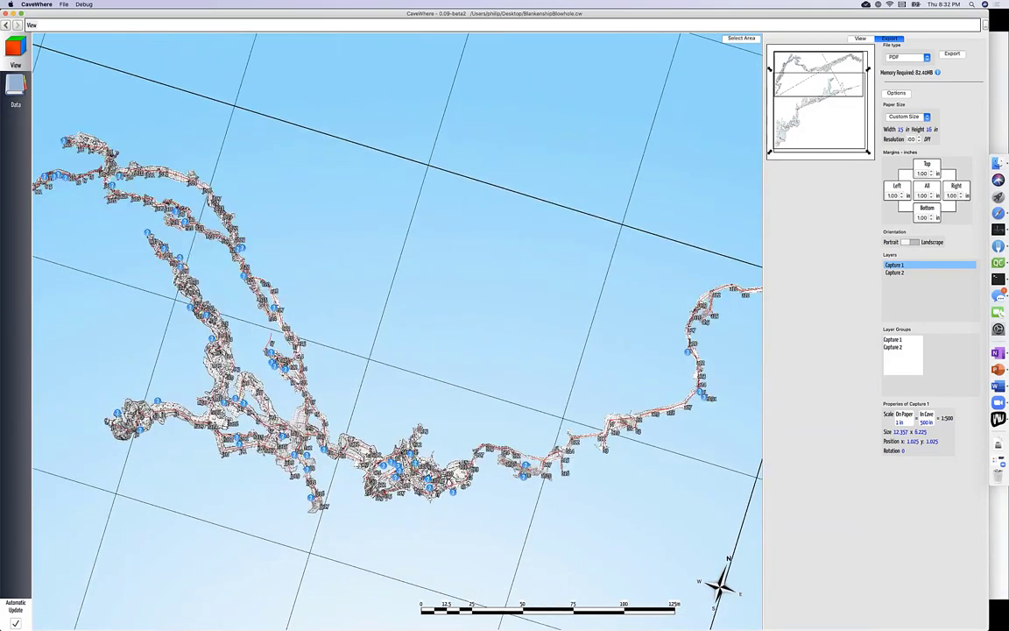
{"action": "scroll", "coordinate": [369, 368], "scroll_direction": "up", "scroll_amount": 5}
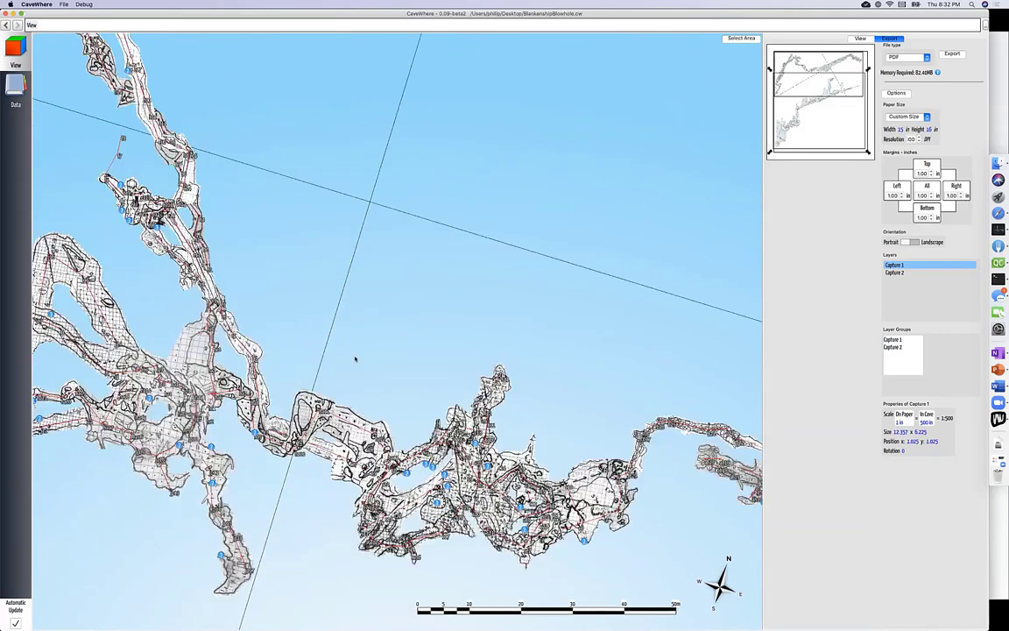
{"action": "scroll", "coordinate": [438, 374], "scroll_direction": "up", "scroll_amount": 2}
{"action": "scroll", "coordinate": [271, 119], "scroll_direction": "down", "scroll_amount": 2}
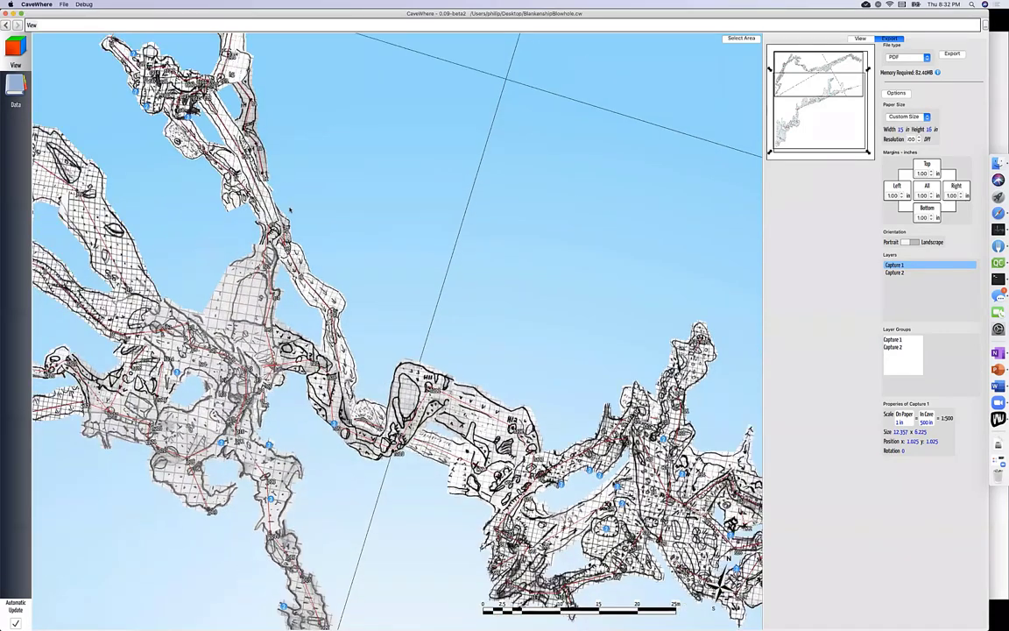
{"action": "scroll", "coordinate": [463, 355], "scroll_direction": "down", "scroll_amount": 3}
{"action": "left_click_drag", "start_coordinate": [463, 355], "coordinate": [470, 427]}
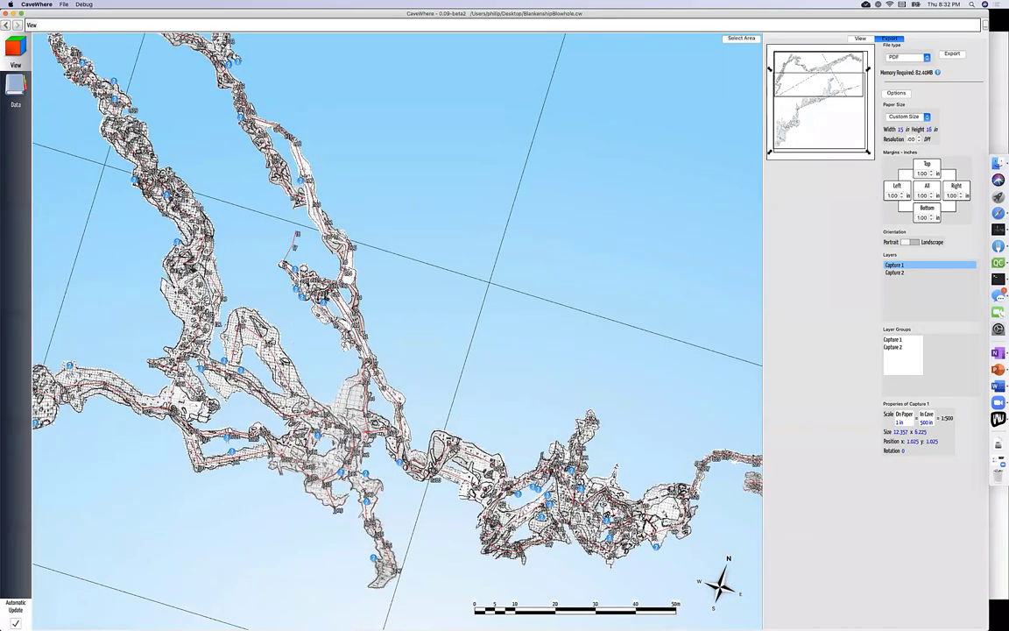
Inspect the lead marked Tight near station f5 and its survey notes, then return to the 3D view and close the lead's details.
{"action": "left_click", "coordinate": [295, 269]}
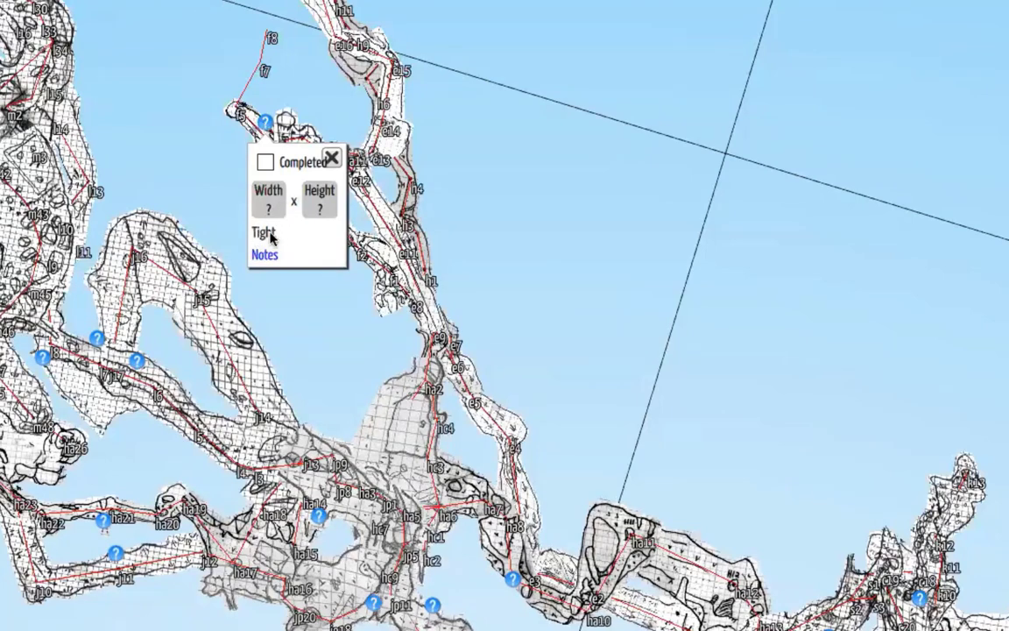
{"action": "left_click", "coordinate": [267, 260]}
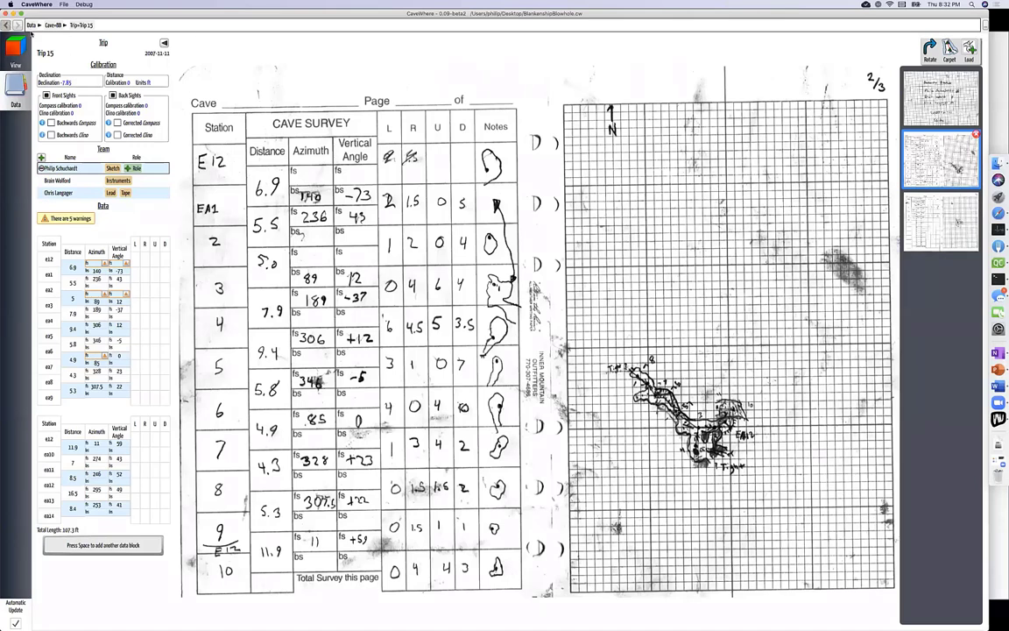
{"action": "left_click", "coordinate": [15, 53]}
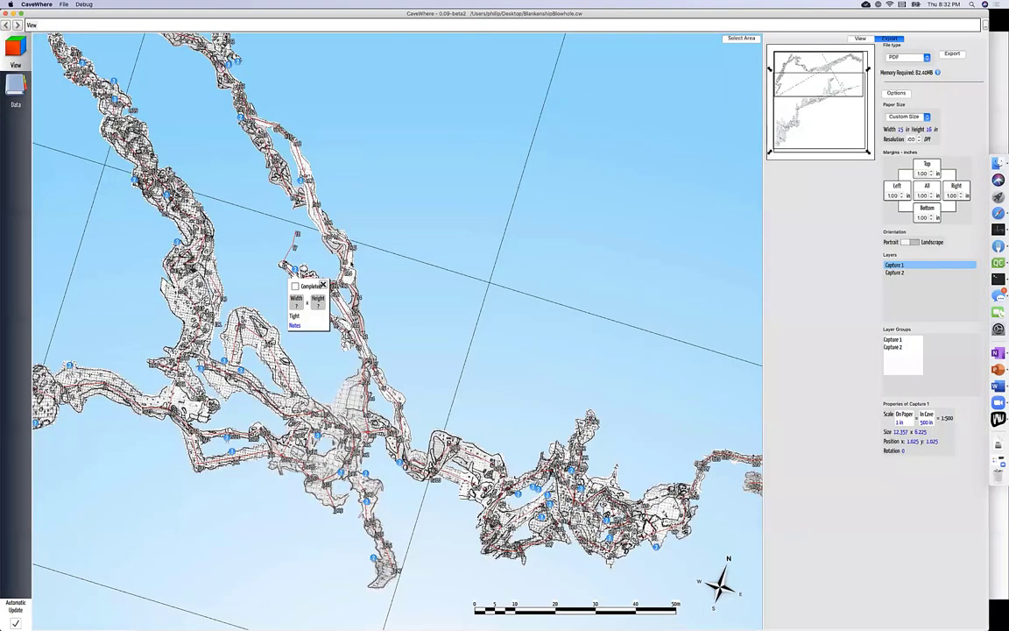
{"action": "left_click", "coordinate": [323, 285]}
Tilt the cave to an oblique angle to inspect its overlapping passages, then turn it back to plan view.
{"action": "right_click_drag", "start_coordinate": [325, 299], "coordinate": [212, 323]}
{"action": "scroll", "coordinate": [212, 323], "scroll_direction": "up", "scroll_amount": 10}
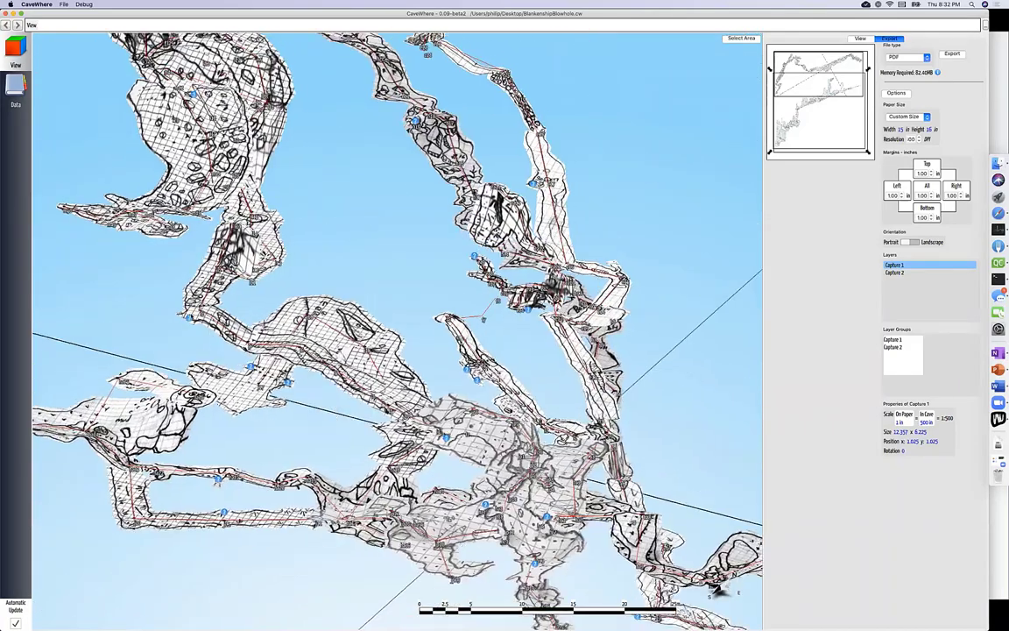
{"action": "right_click_drag", "start_coordinate": [190, 313], "coordinate": [162, 319]}
{"action": "right_click_drag", "start_coordinate": [389, 230], "coordinate": [368, 333]}
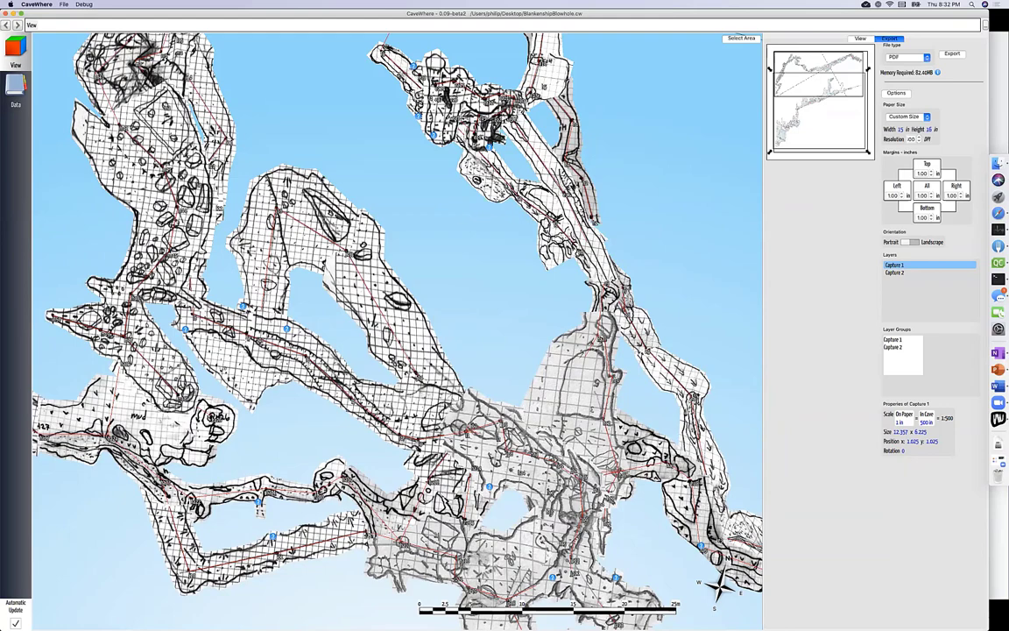
{"action": "scroll", "coordinate": [310, 253], "scroll_direction": "down", "scroll_amount": 4}
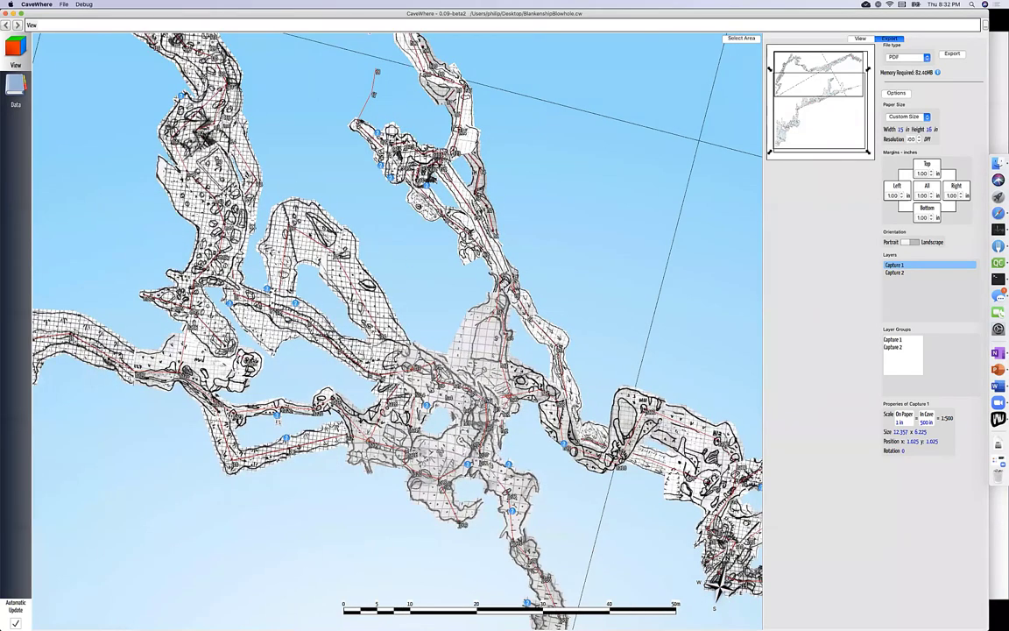
Open cave BB's data page with its list of survey trips.
{"action": "left_click", "coordinate": [16, 87]}
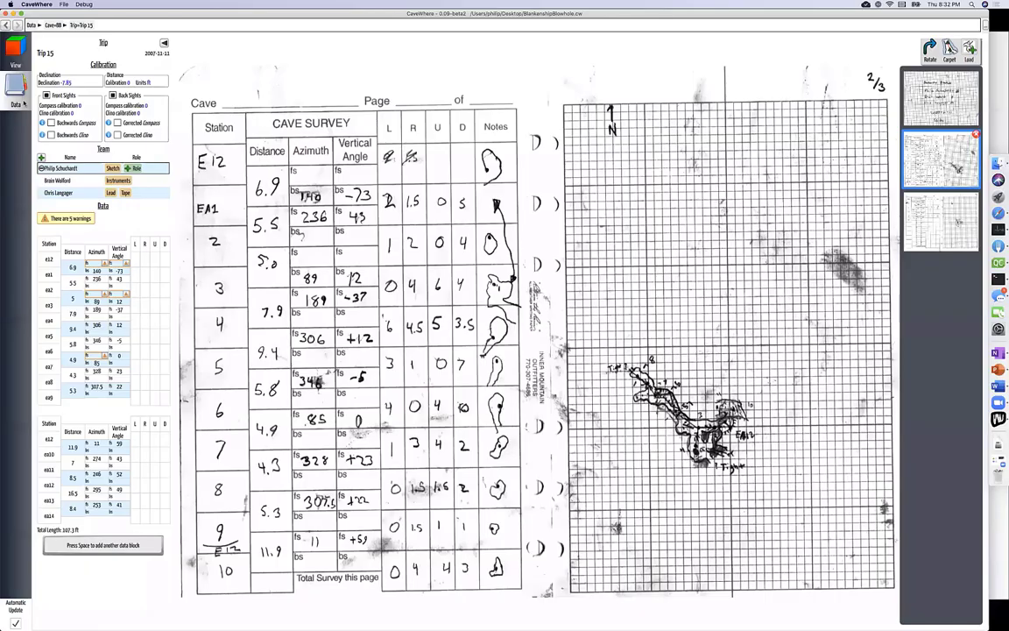
{"action": "left_click", "coordinate": [33, 24]}
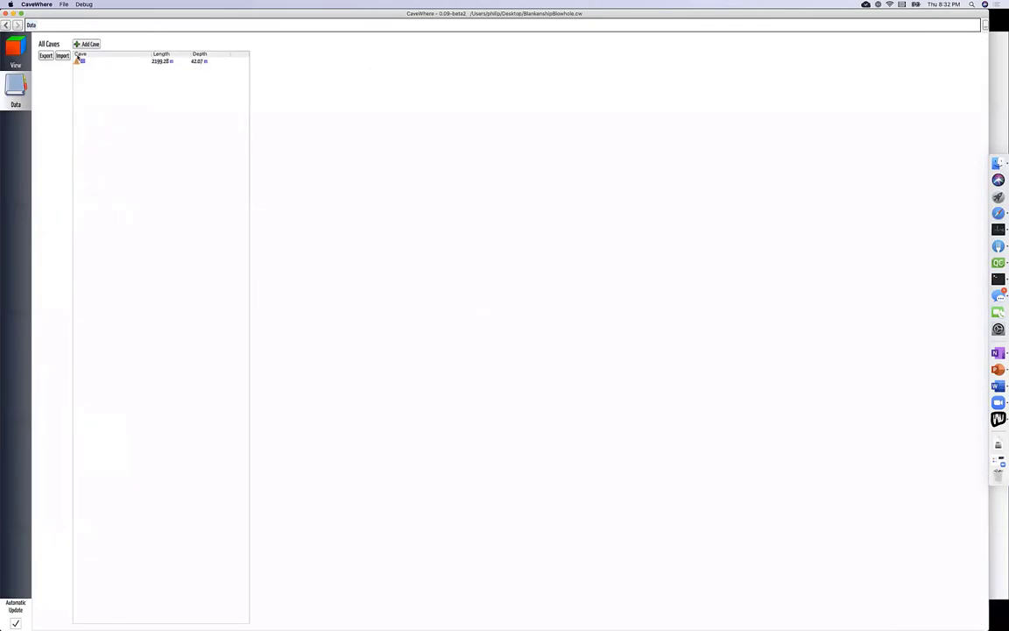
{"action": "left_click", "coordinate": [82, 61]}
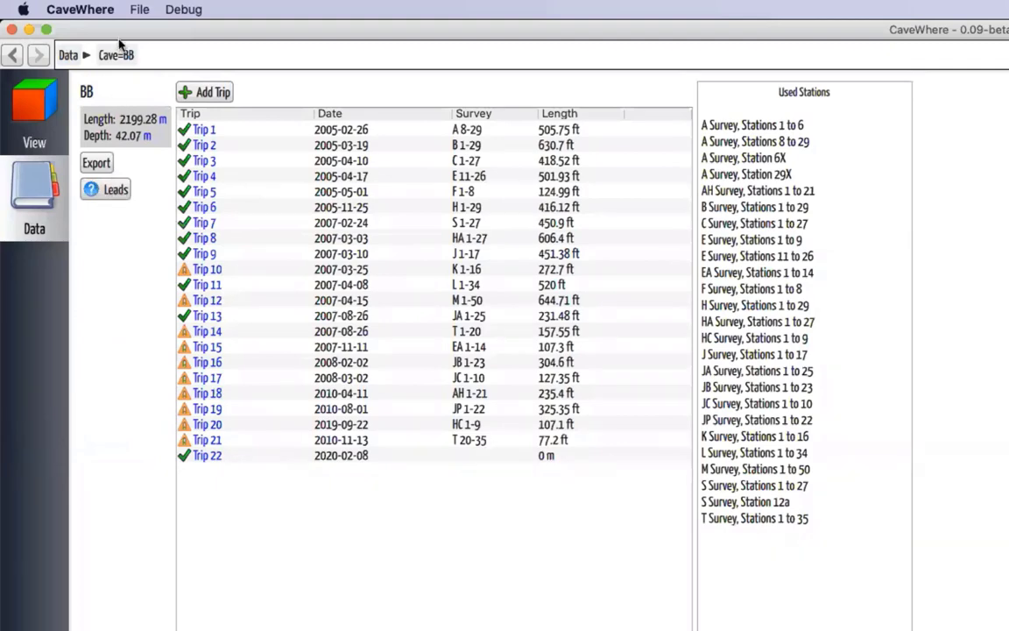
Open cave BB's list of leads and look through its stations, trips and descriptions.
{"action": "left_click", "coordinate": [117, 193]}
{"action": "scroll", "coordinate": [395, 383], "scroll_direction": "down", "scroll_amount": 10}
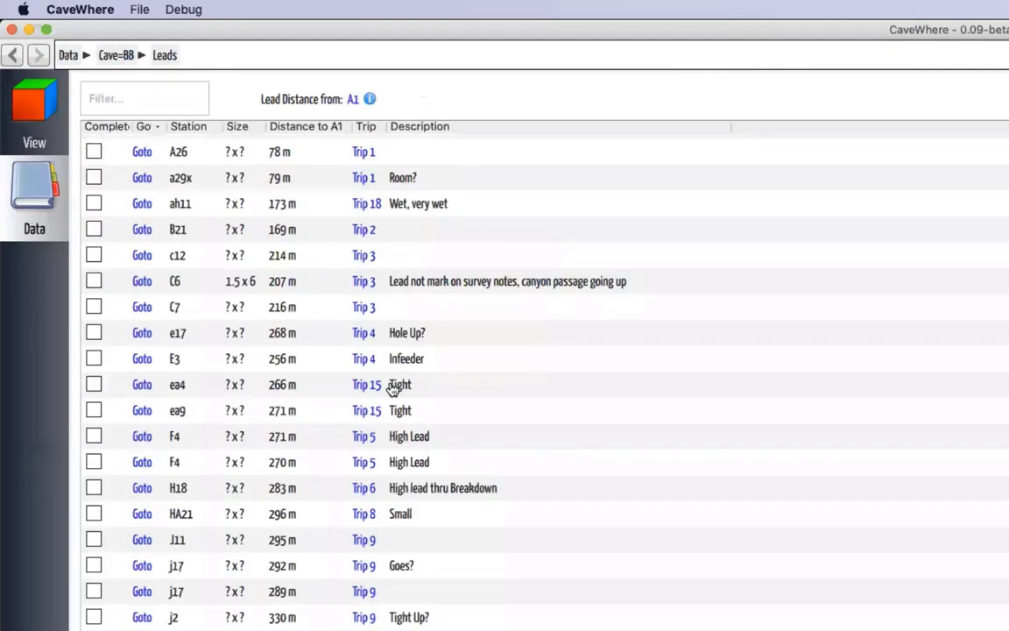
{"action": "scroll", "coordinate": [394, 387], "scroll_direction": "up", "scroll_amount": 10}
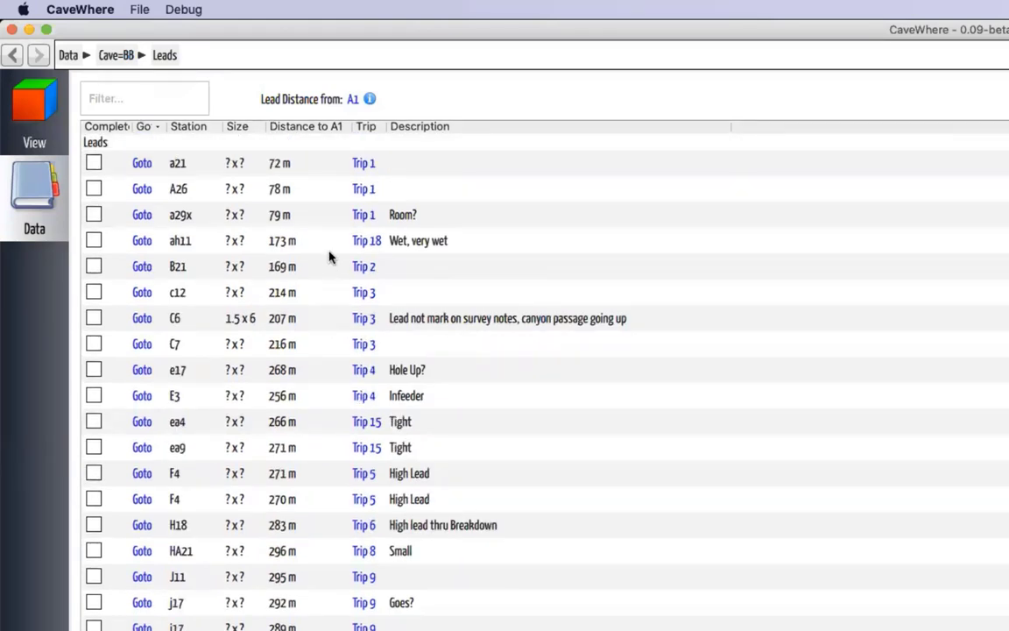
Check the 3D view up close for a station to measure lead distances from, then return to the leads list.
{"action": "left_click", "coordinate": [353, 99]}
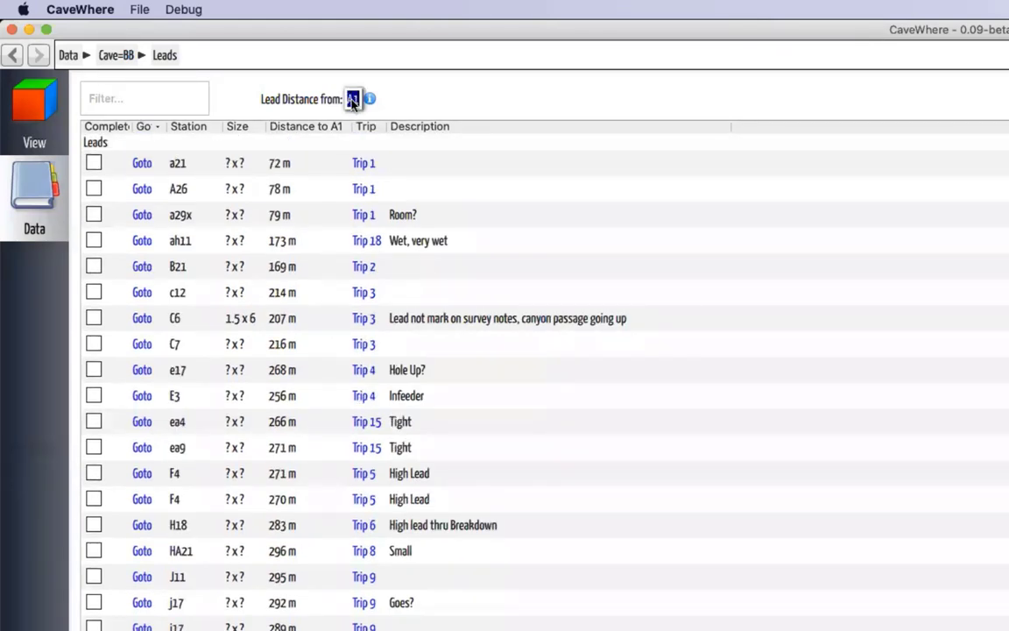
{"action": "left_click", "coordinate": [28, 101]}
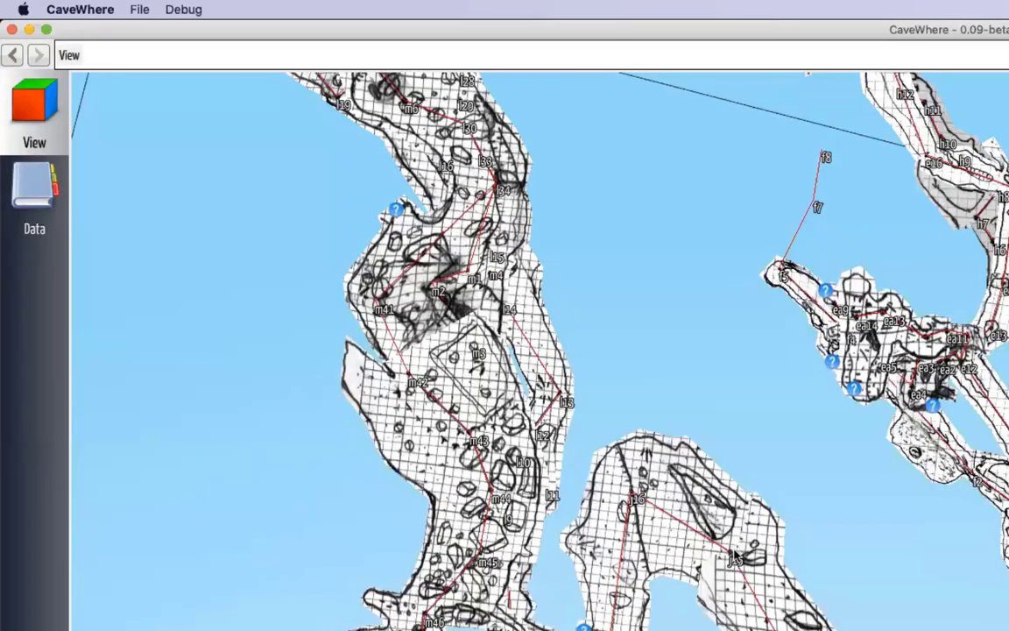
{"action": "scroll", "coordinate": [740, 565], "scroll_direction": "up", "scroll_amount": 5}
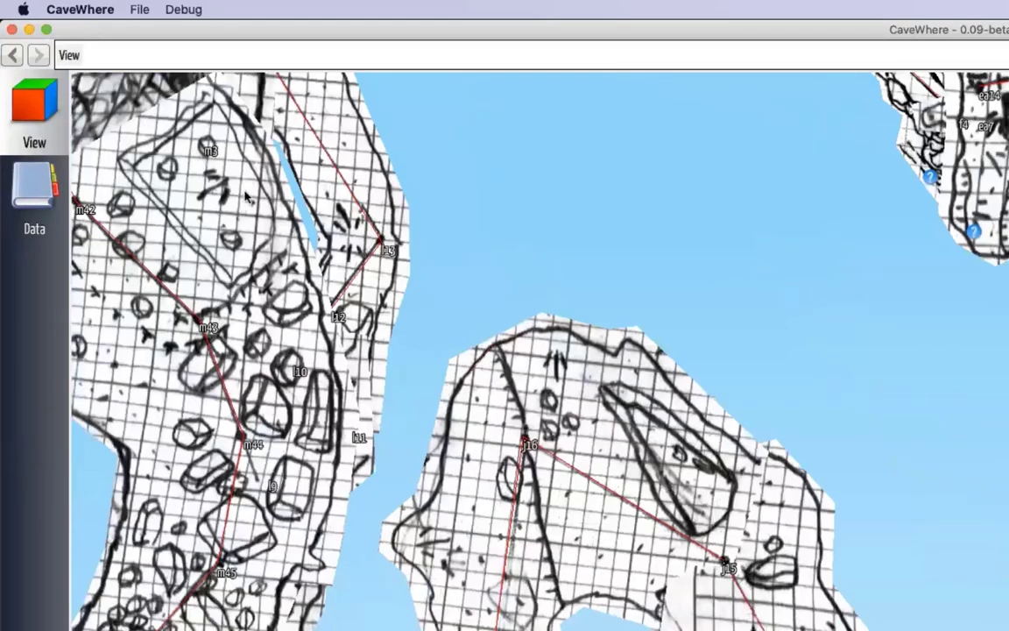
{"action": "left_click", "coordinate": [30, 184]}
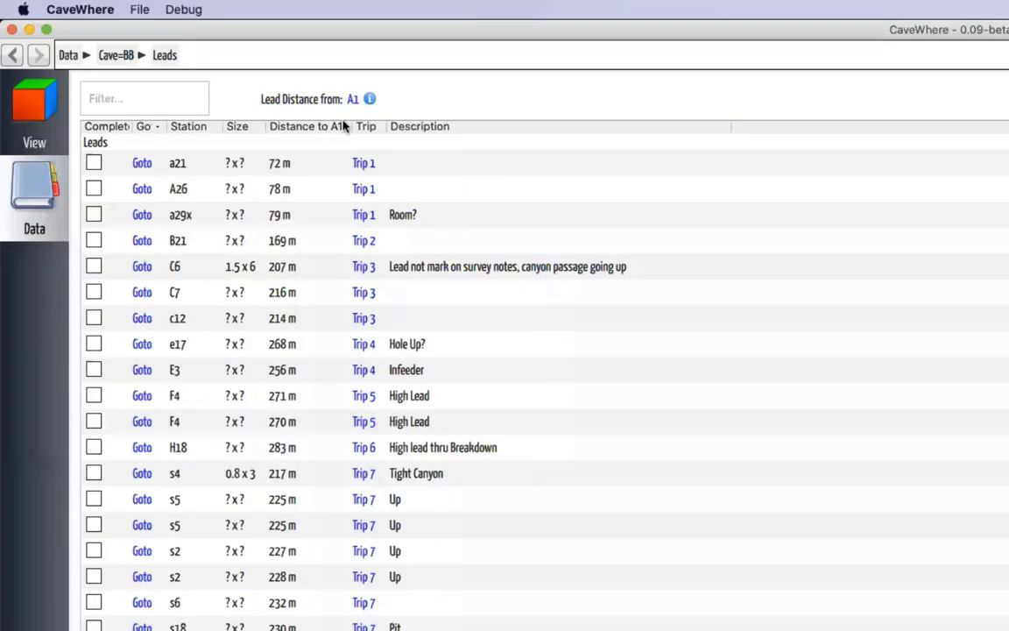
Set the lead distance reference station to j15 and sort the leads by ascending distance from it.
{"action": "left_click", "coordinate": [352, 99]}
{"action": "key", "text": "BackSpace"}
{"action": "type", "text": "j15"}
{"action": "key", "text": "Return"}
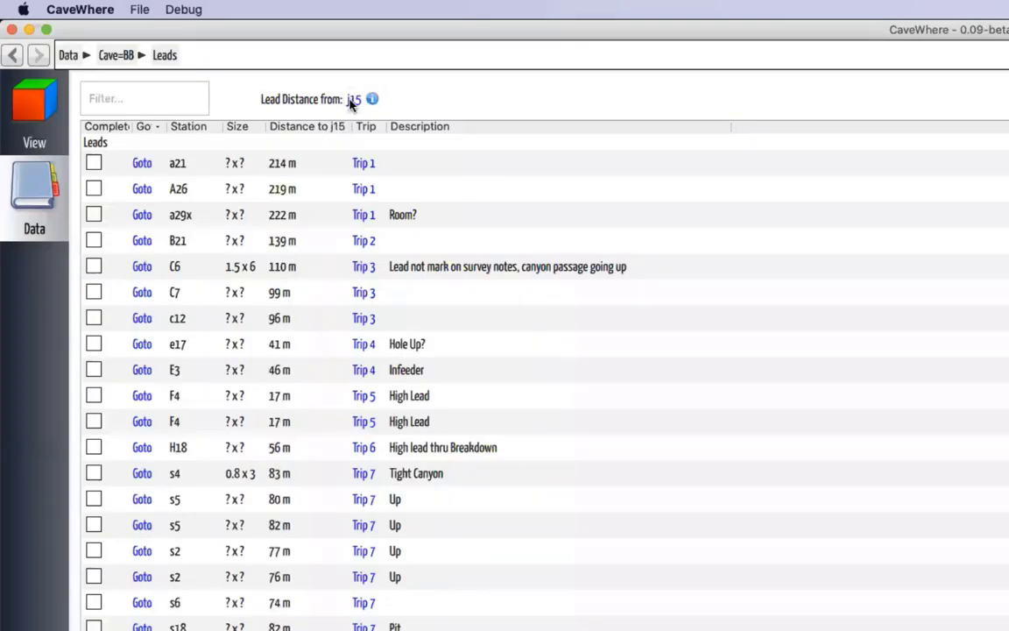
{"action": "left_click", "coordinate": [295, 130]}
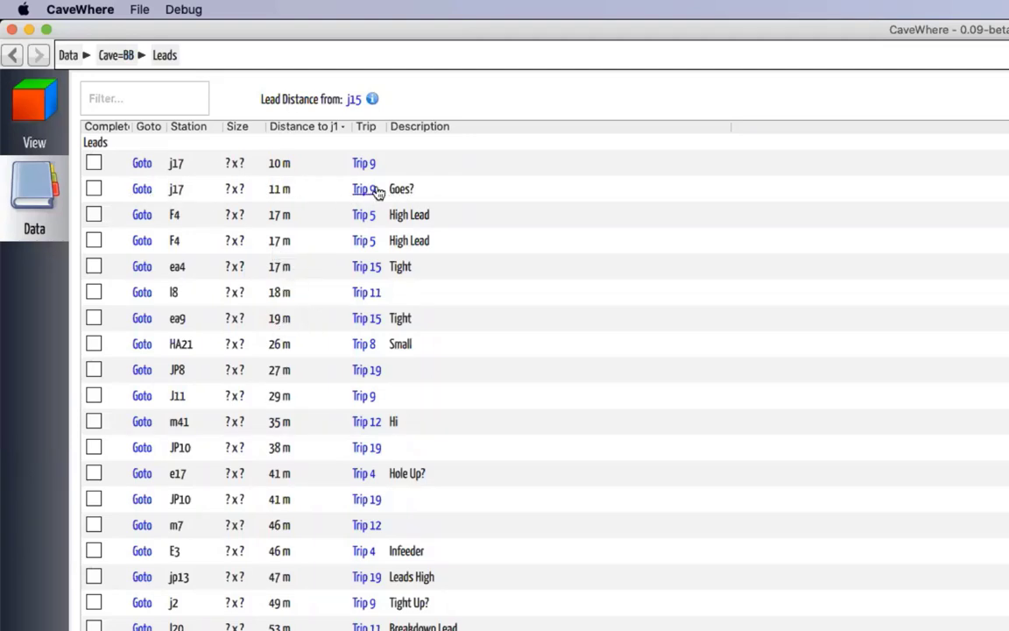
Go to the station j17 lead described as "Goes?" in the 3D view, then close its details and examine the surrounding passages.
{"action": "left_click", "coordinate": [143, 191]}
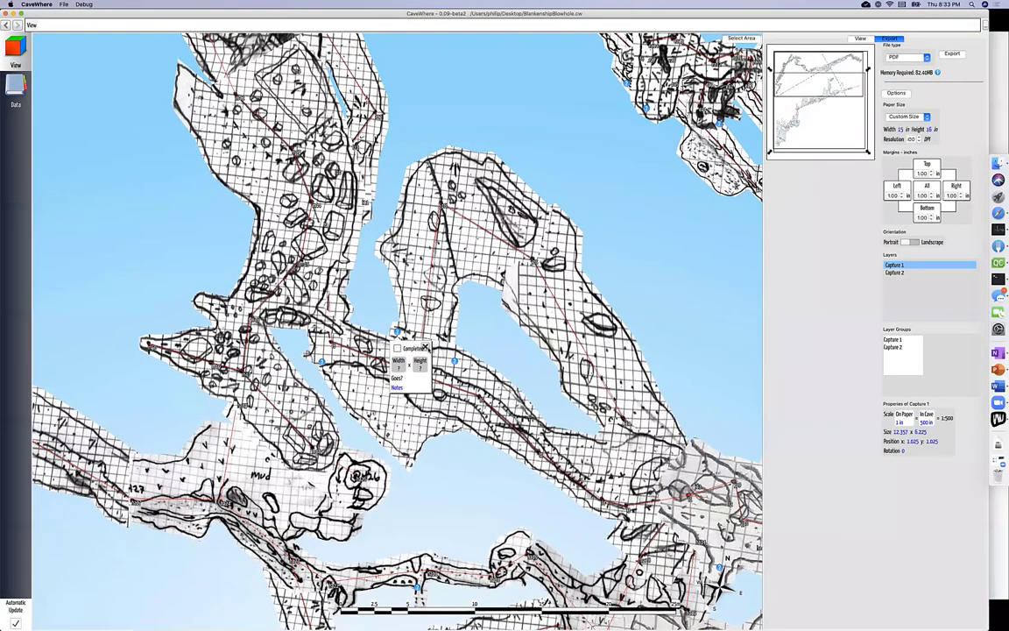
{"action": "left_click", "coordinate": [425, 347]}
{"action": "scroll", "coordinate": [411, 332], "scroll_direction": "up", "scroll_amount": 3}
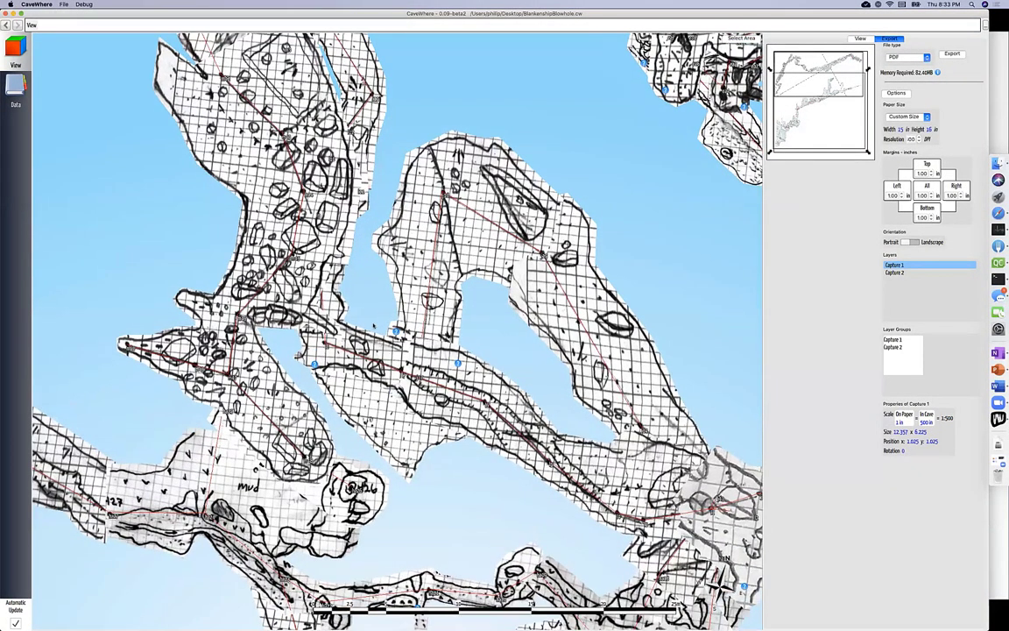
{"action": "scroll", "coordinate": [409, 339], "scroll_direction": "up", "scroll_amount": 5}
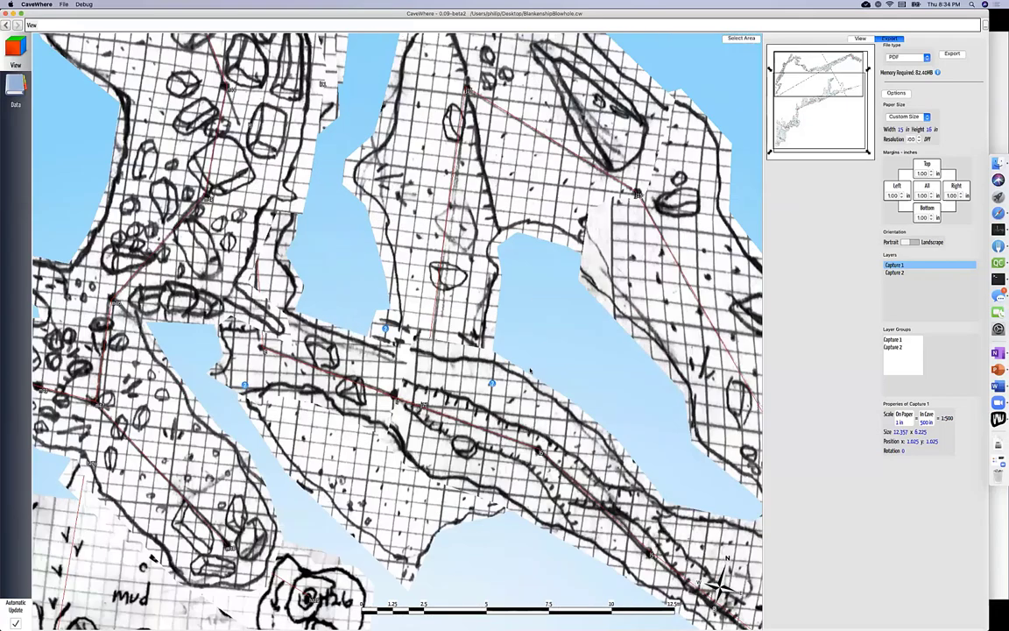
Tilt and rotate the cave around the j17 leads to examine how the neighbouring passages overlap from oblique and plan angles.
{"action": "right_click_drag", "start_coordinate": [409, 338], "coordinate": [268, 377]}
{"action": "scroll", "coordinate": [466, 353], "scroll_direction": "down", "scroll_amount": 3}
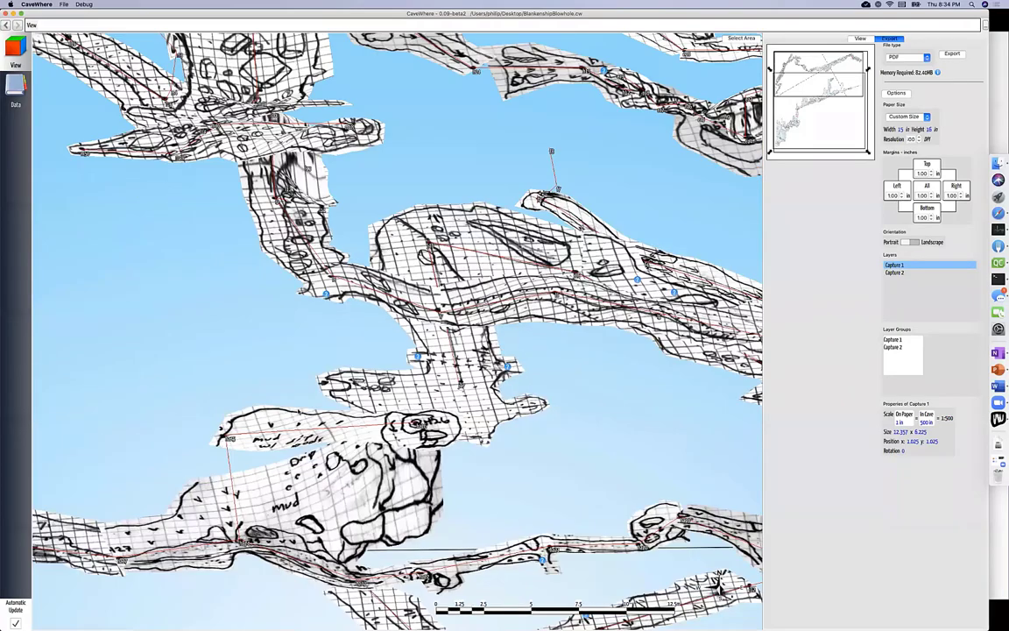
{"action": "left_click_drag", "start_coordinate": [466, 353], "coordinate": [350, 354]}
{"action": "scroll", "coordinate": [351, 354], "scroll_direction": "up", "scroll_amount": 5}
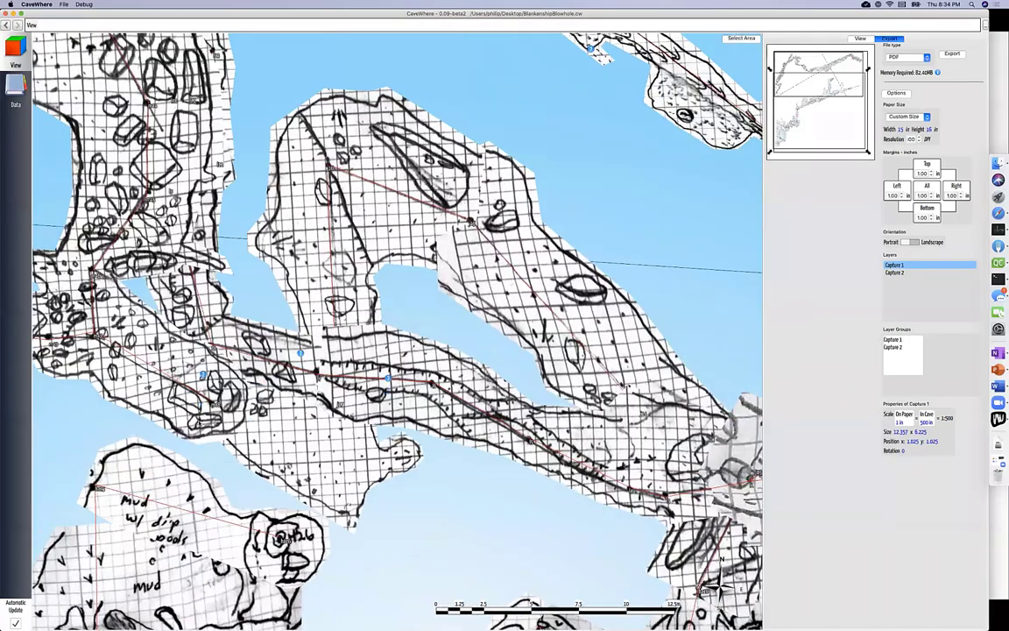
{"action": "scroll", "coordinate": [182, 412], "scroll_direction": "down", "scroll_amount": 3}
{"action": "scroll", "coordinate": [188, 394], "scroll_direction": "up", "scroll_amount": 5}
{"action": "right_click_drag", "start_coordinate": [198, 382], "coordinate": [163, 345]}
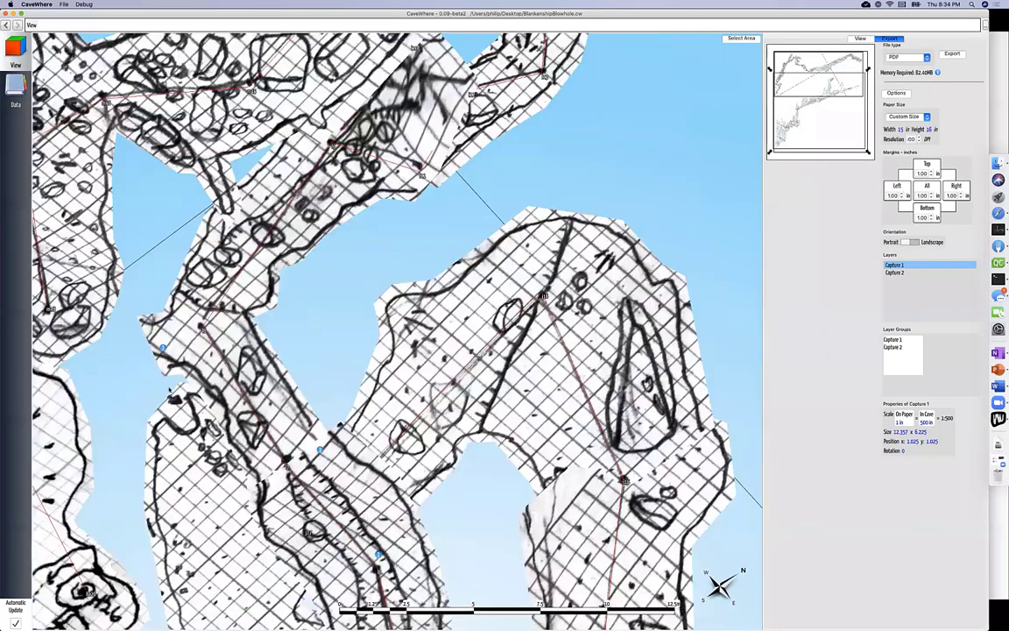
Open the survey notes of the Trip 11 lead at the end of the nearby passage, then return to the 3D view.
{"action": "left_click", "coordinate": [163, 348]}
{"action": "left_click", "coordinate": [163, 394]}
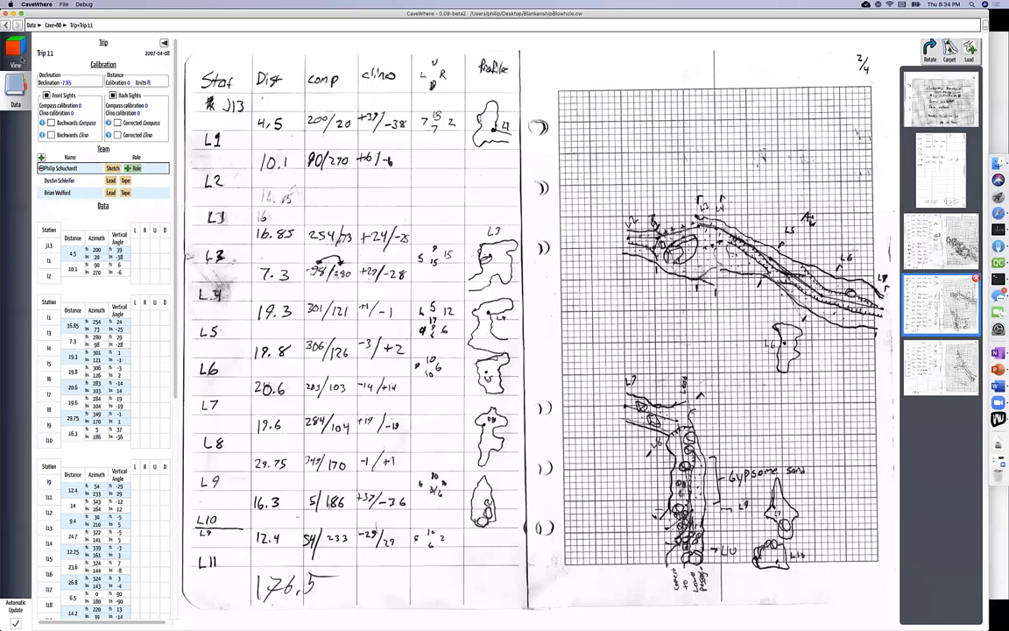
{"action": "left_click", "coordinate": [15, 58]}
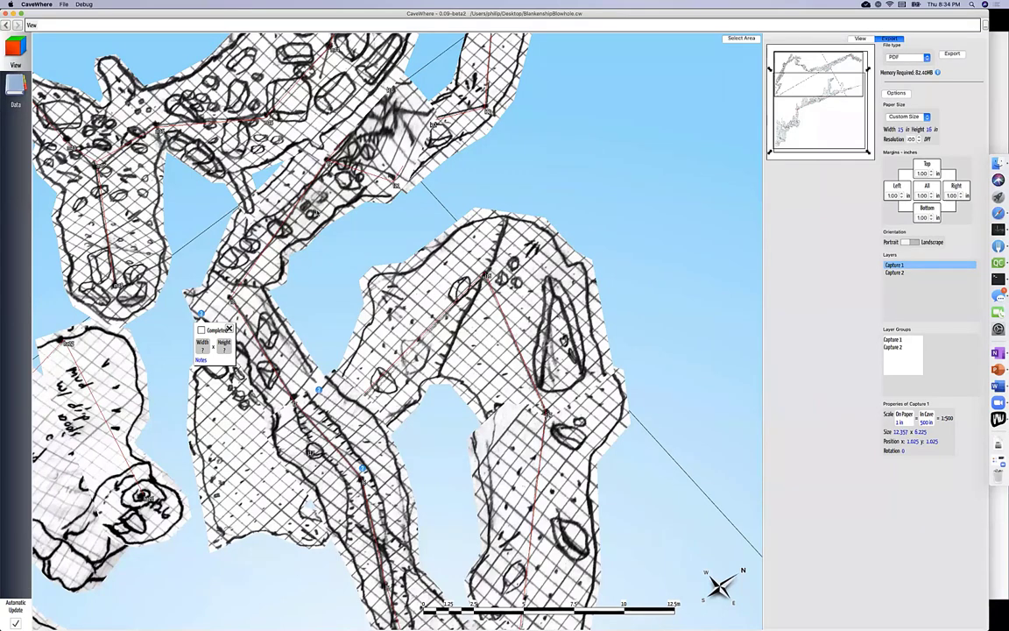
Switch to the PowerPoint presentation and show the "Who's using it?" slide.
{"action": "key", "text": "super+Tab"}
{"action": "key", "text": "super+Tab"}
{"action": "key", "text": "super+Tab"}
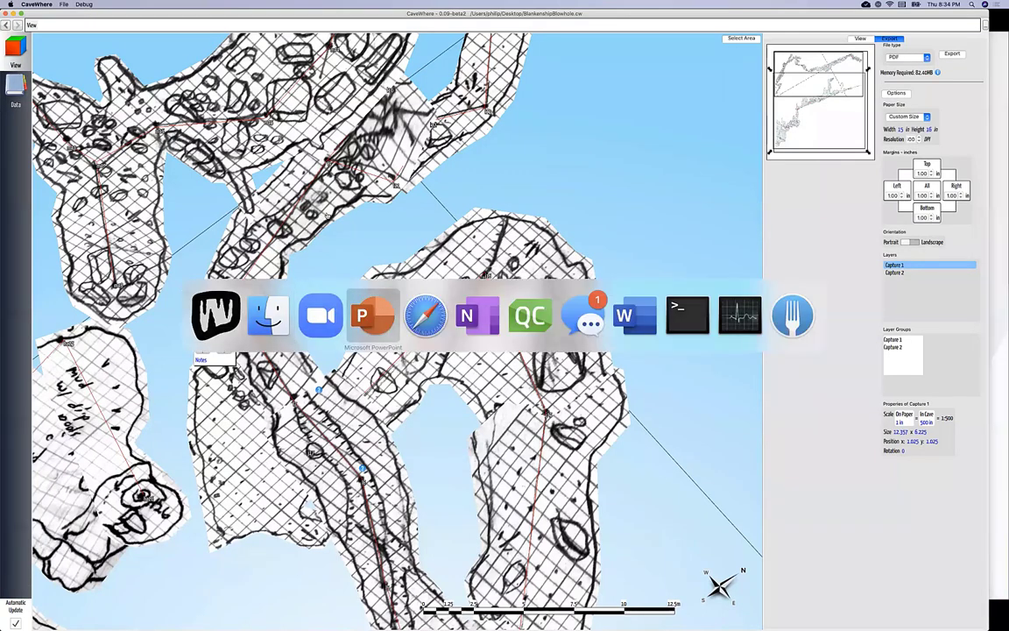
{"action": "key", "text": "Right"}
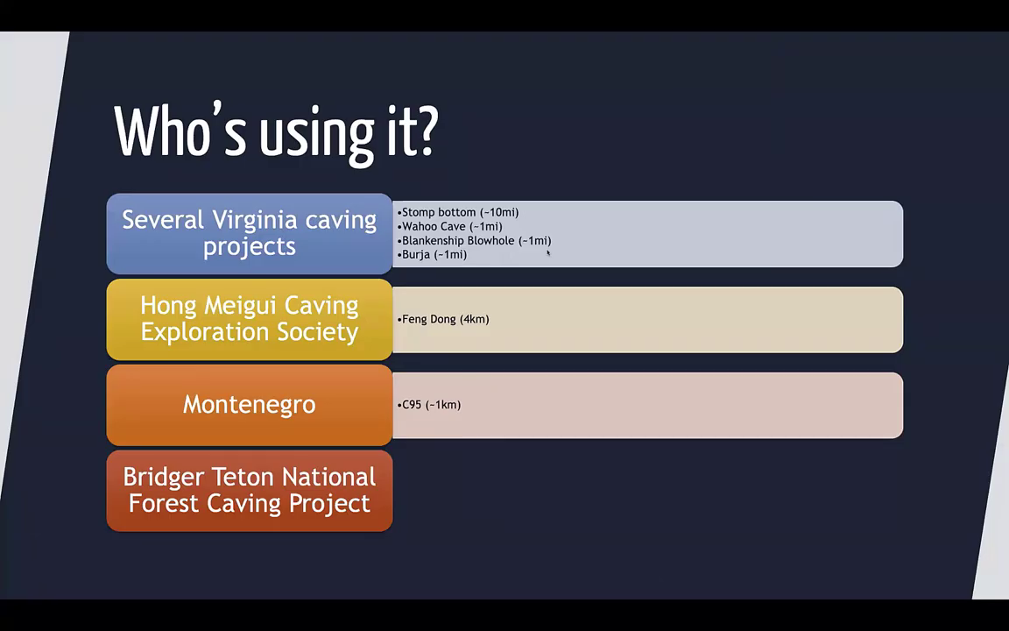